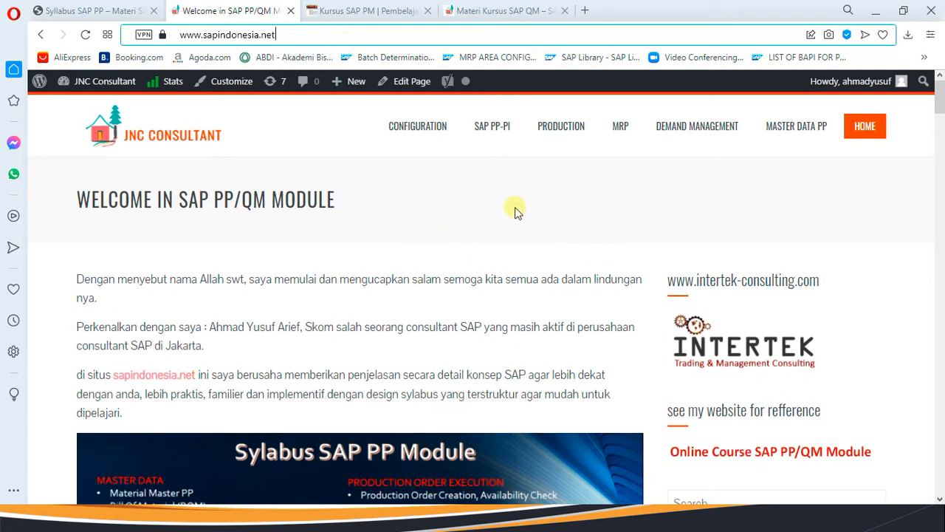
Scroll the sapindonesia.net page, then switch to the SAP PM course site.
scroll(524, 211, down, 2)
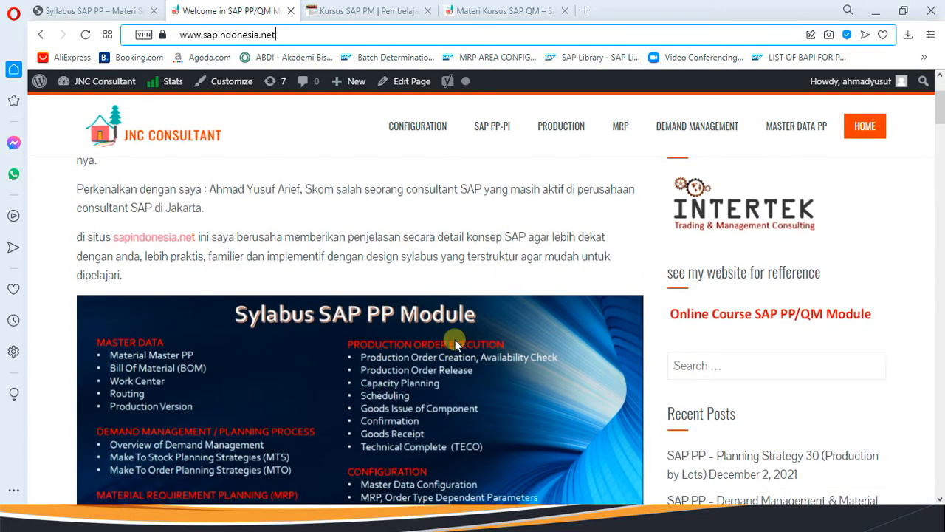
scroll(455, 340, up, 2)
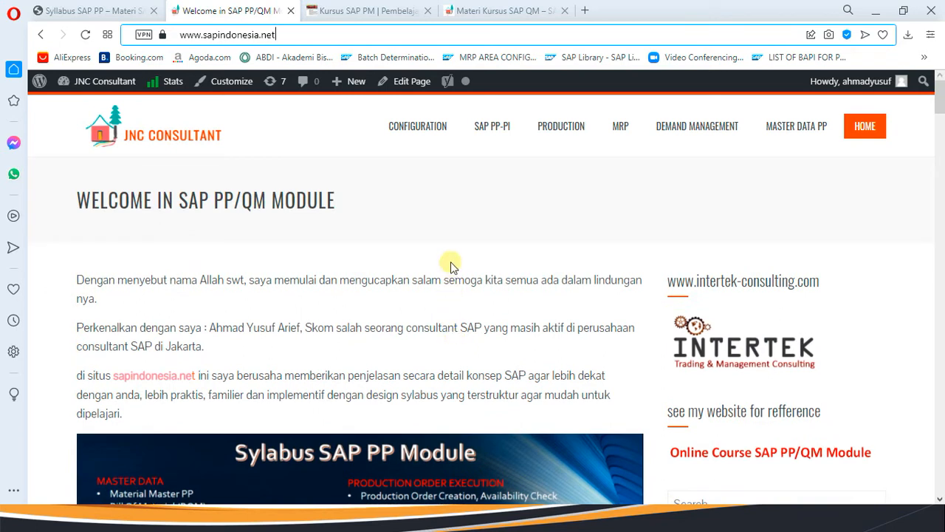
scroll(399, 247, down, 2)
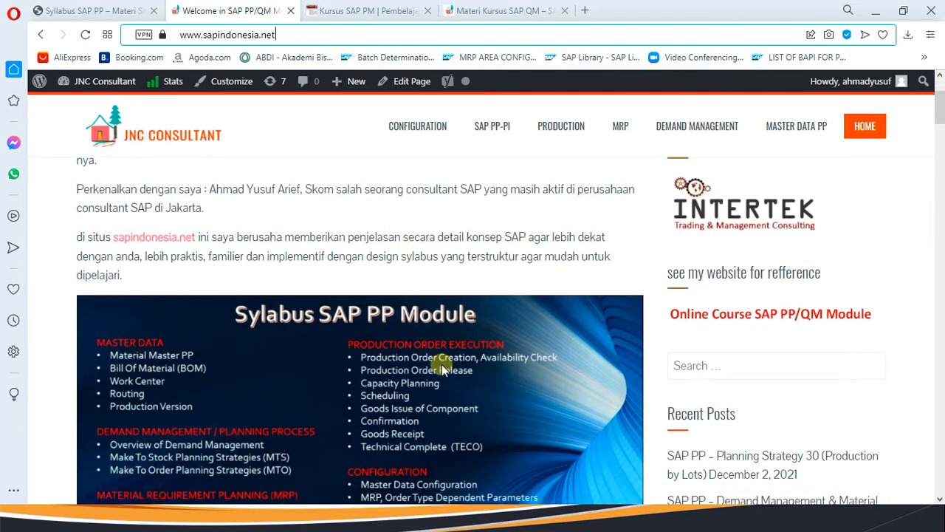
scroll(372, 359, down, 1)
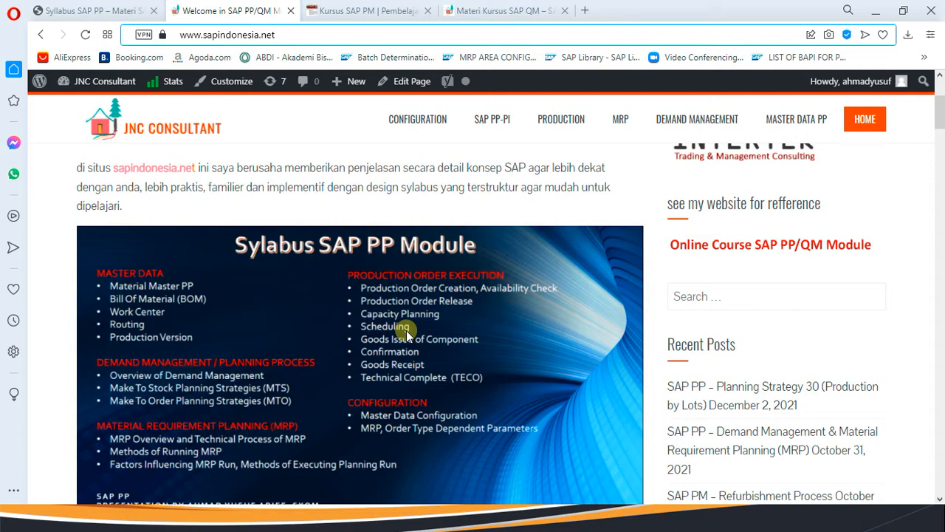
click(358, 13)
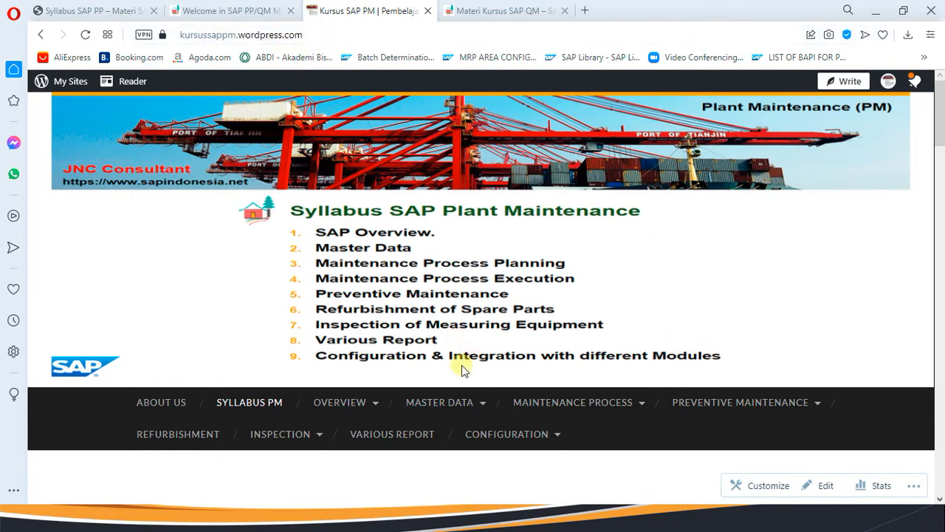
scroll(461, 365, down, 1)
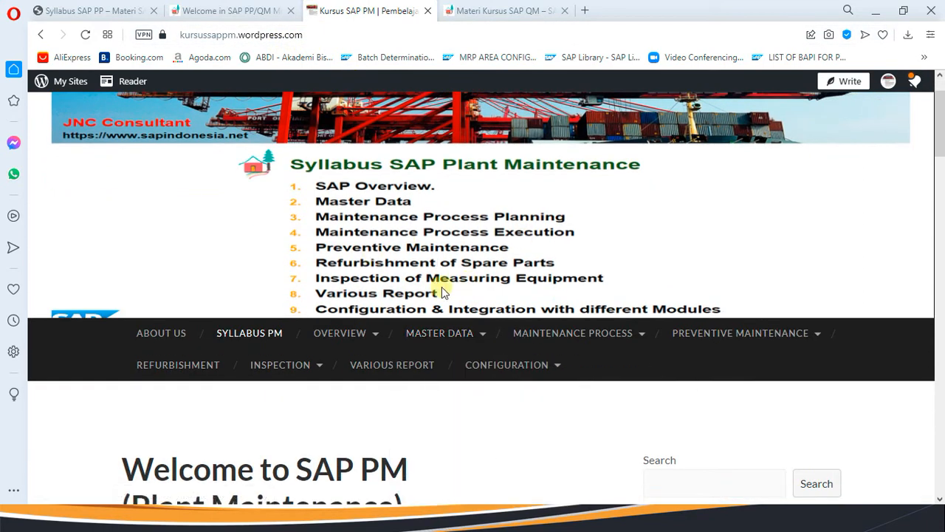
Check the SAP QM site, try the welcome page's Search box, then return to SAP PM.
click(496, 13)
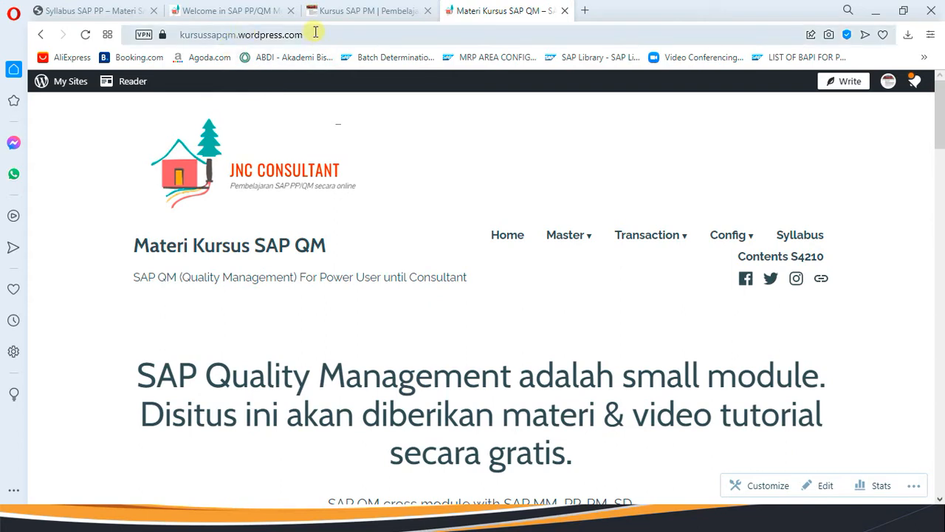
click(229, 12)
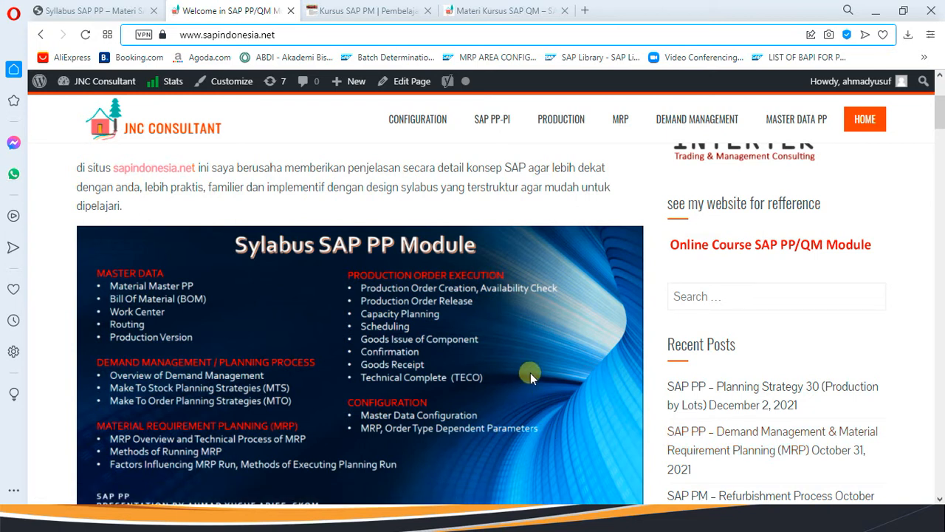
click(706, 297)
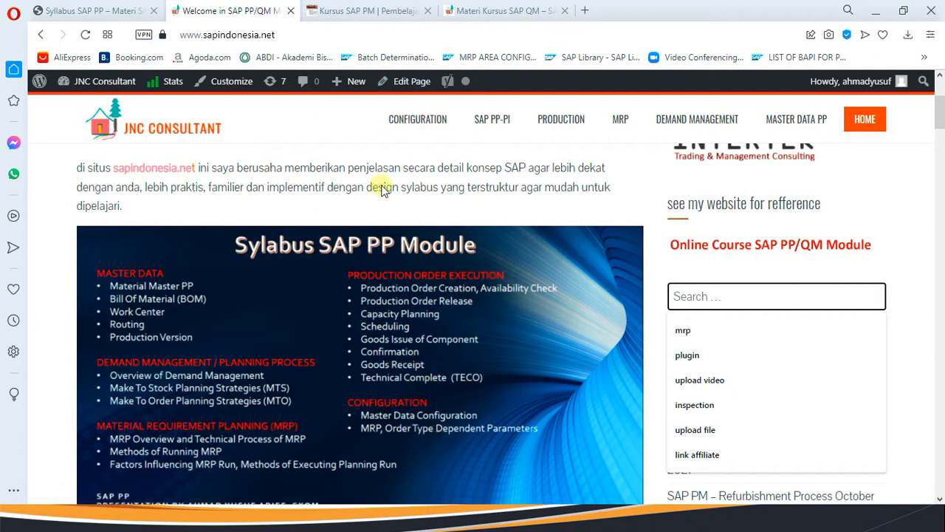
click(359, 14)
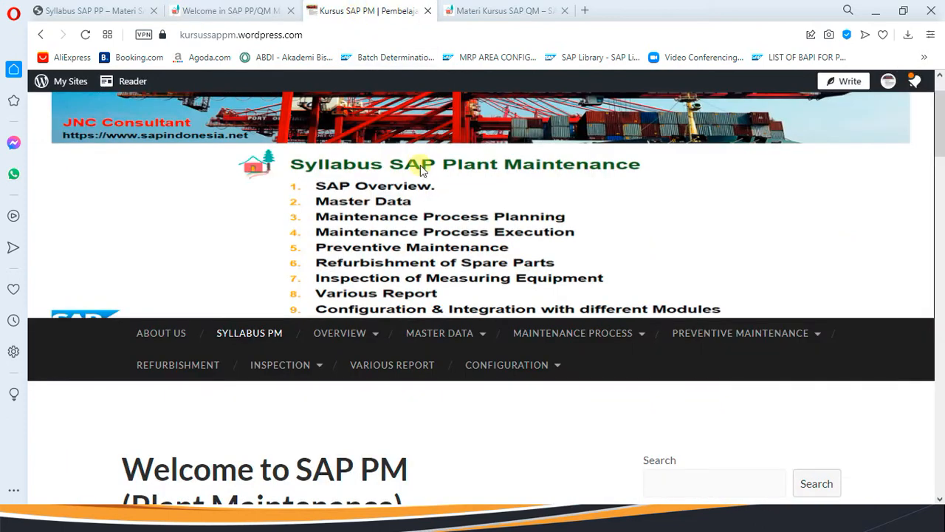
Open and scroll through the Syllabus PM page, then switch to the Materi Kursus SAP QM site.
mouse_move(741, 344)
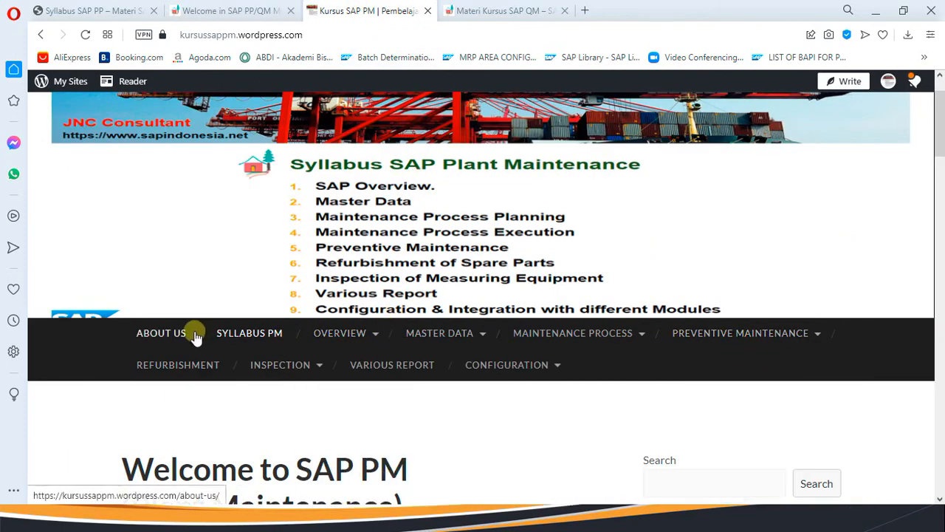
click(249, 338)
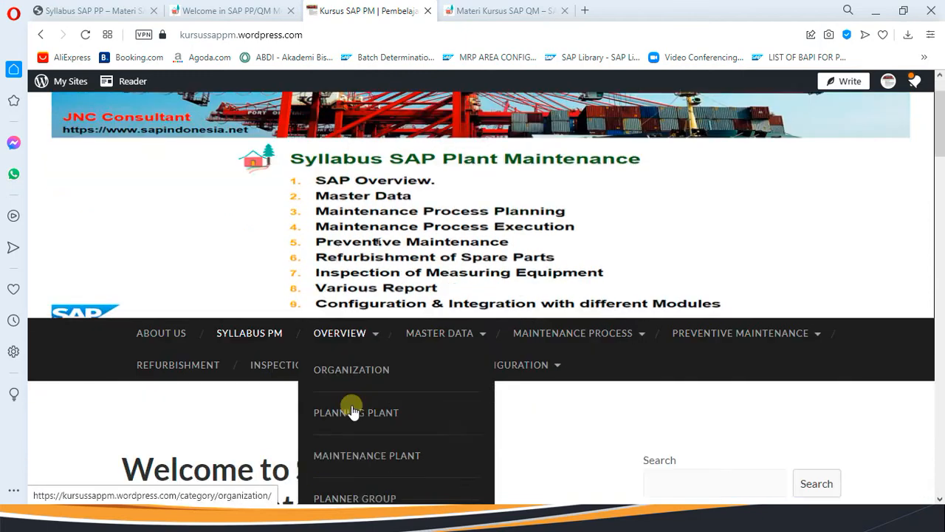
scroll(306, 449, down, 4)
scroll(313, 453, down, 15)
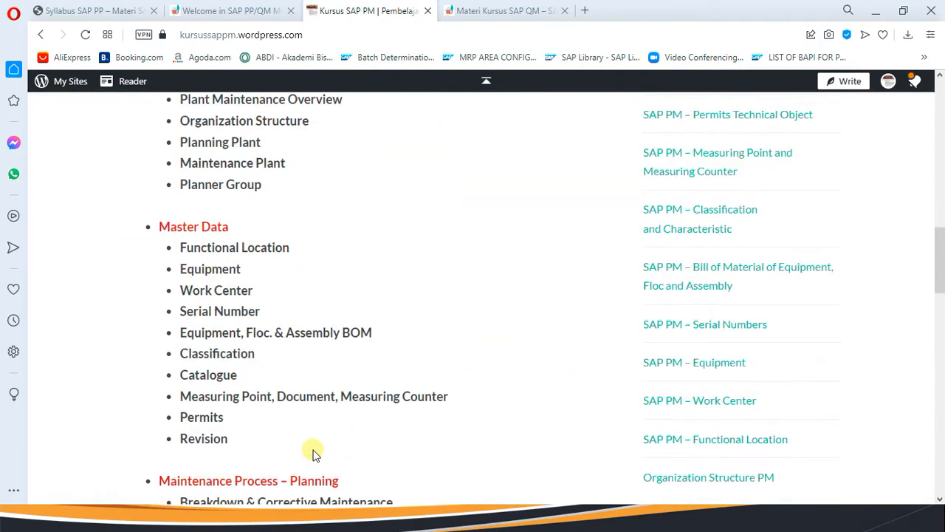
scroll(313, 453, up, 4)
scroll(313, 450, down, 8)
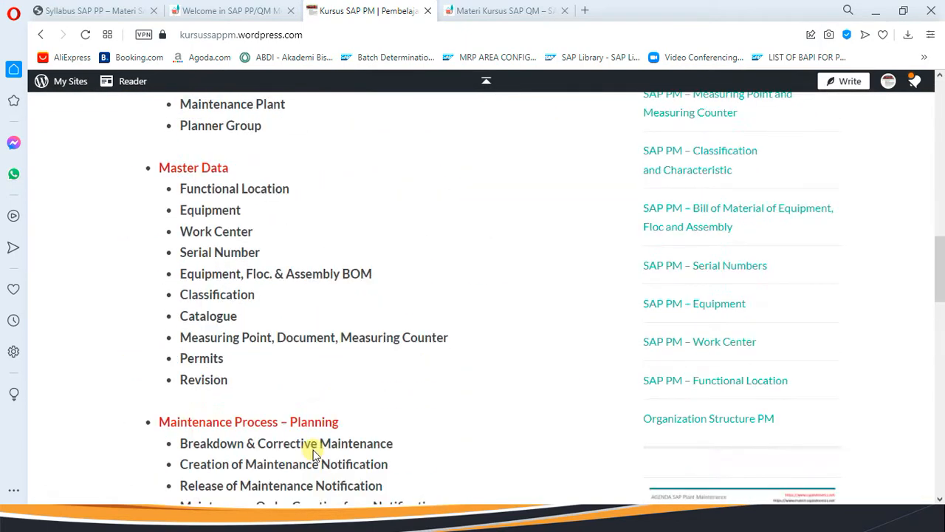
scroll(313, 452, down, 8)
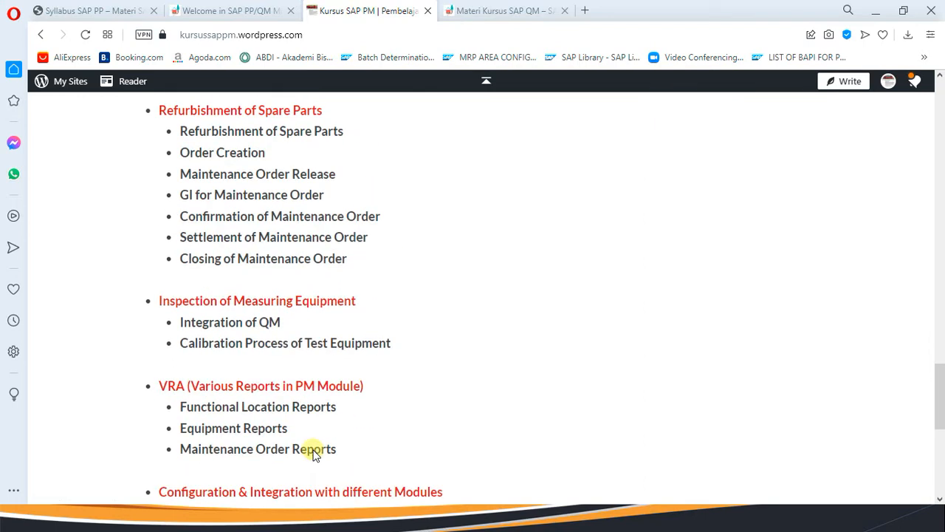
scroll(313, 450, up, 3)
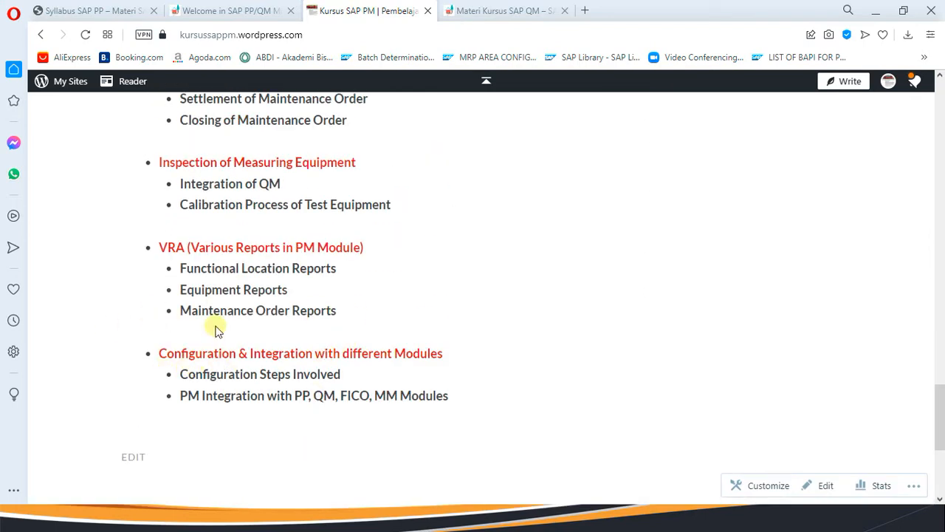
click(508, 10)
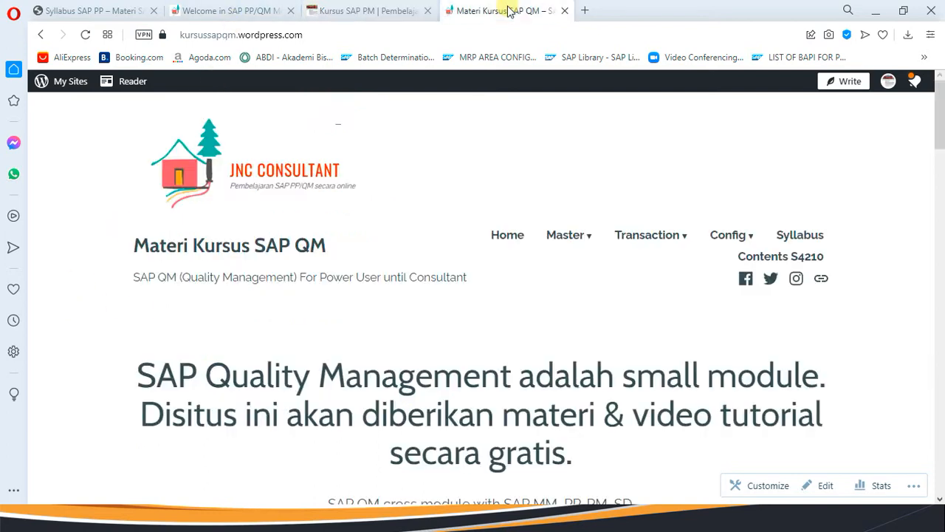
Open the Syllabus SAP QM page and scroll through its Master Data to Configuration topics.
click(794, 235)
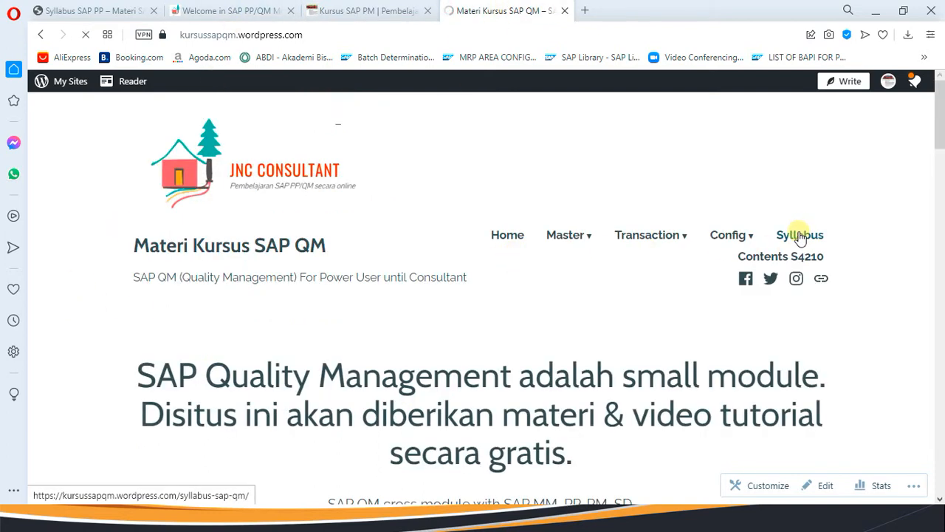
scroll(369, 325, down, 3)
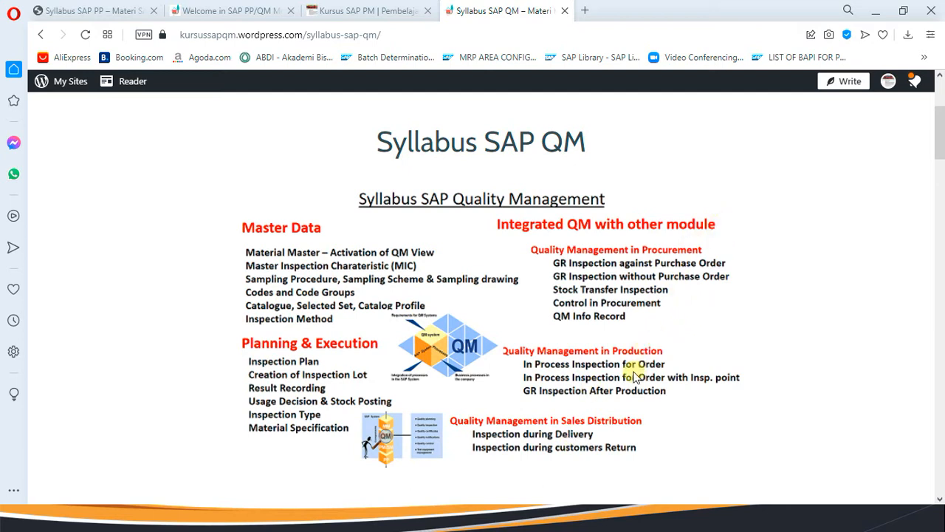
scroll(598, 412, down, 2)
scroll(598, 412, down, 2)
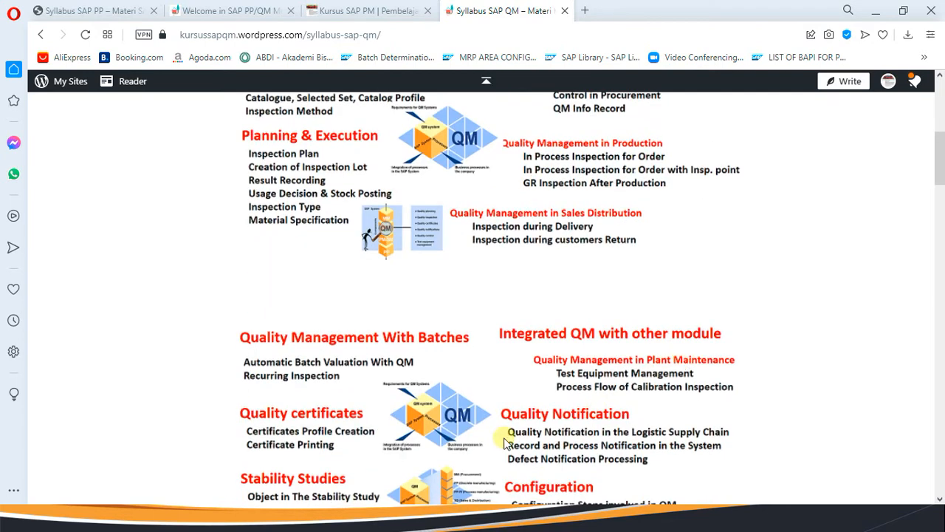
scroll(544, 418, down, 2)
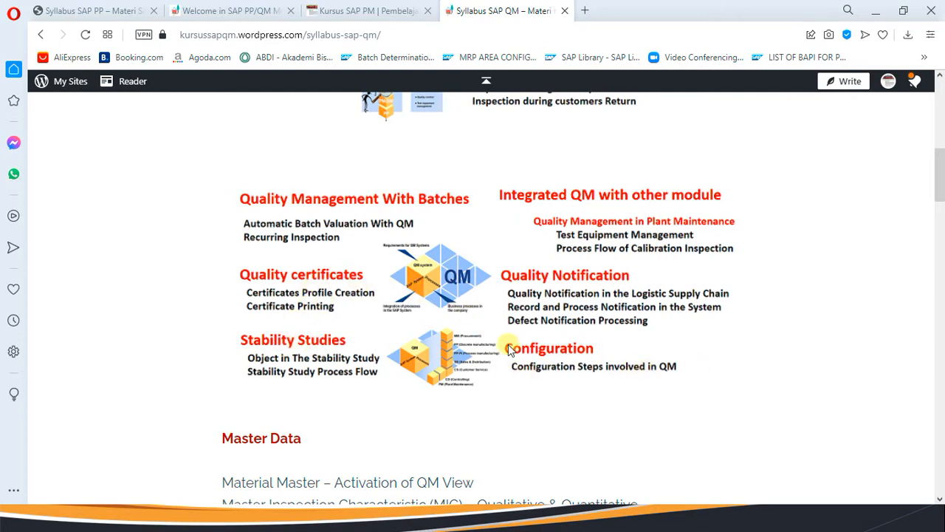
scroll(470, 353, down, 4)
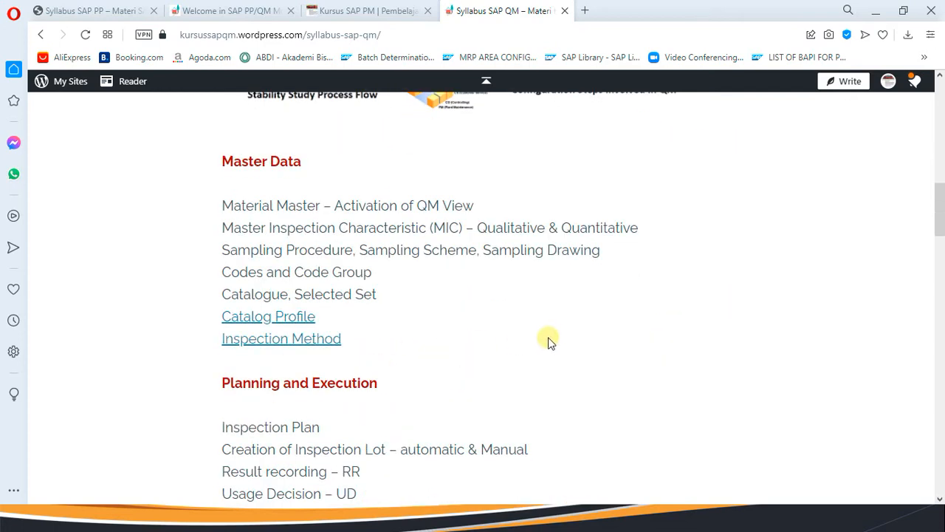
scroll(549, 339, up, 6)
scroll(549, 340, up, 5)
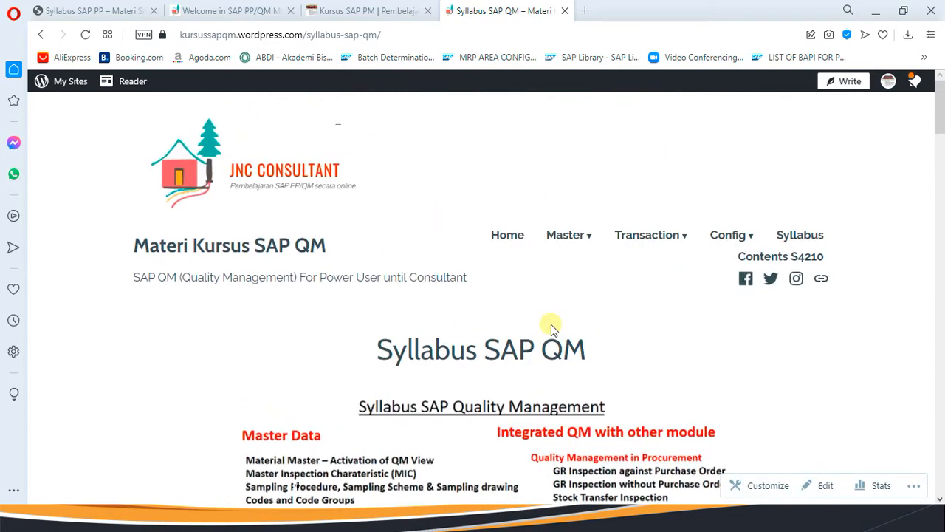
Return to the Welcome in SAP PP/QM page, select its address, then switch to Syllabus SAP PP.
click(195, 13)
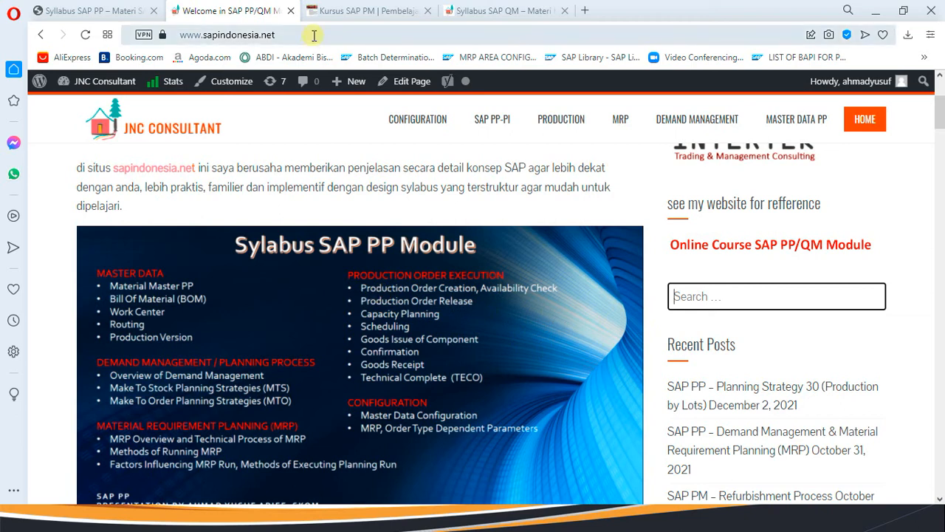
click(270, 35)
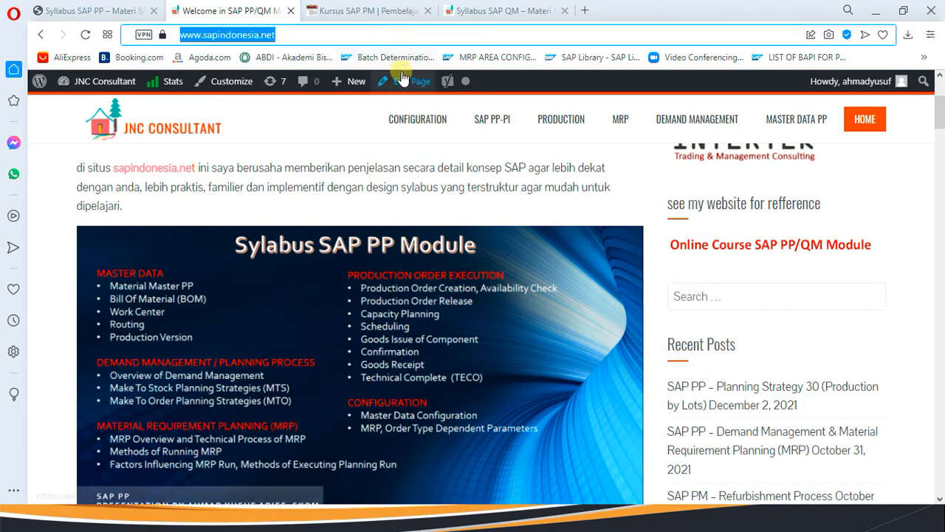
click(383, 28)
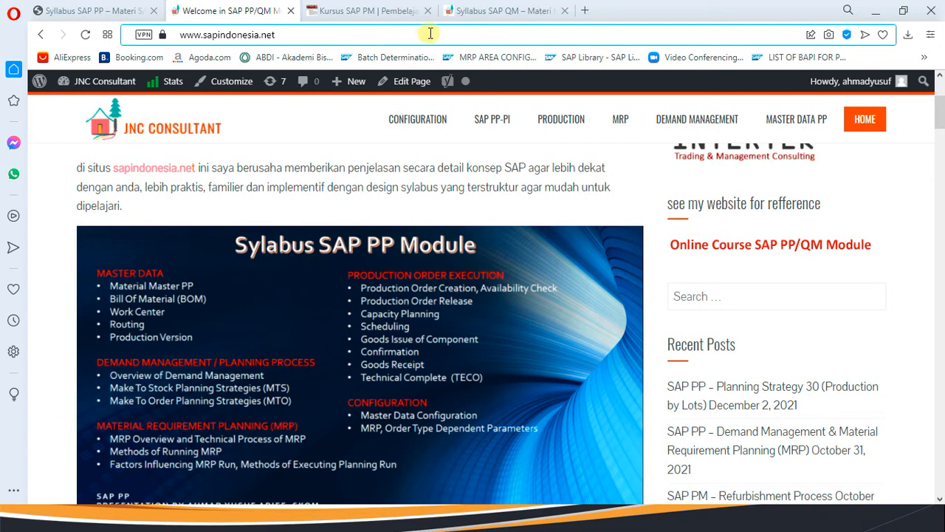
scroll(337, 159, up, 3)
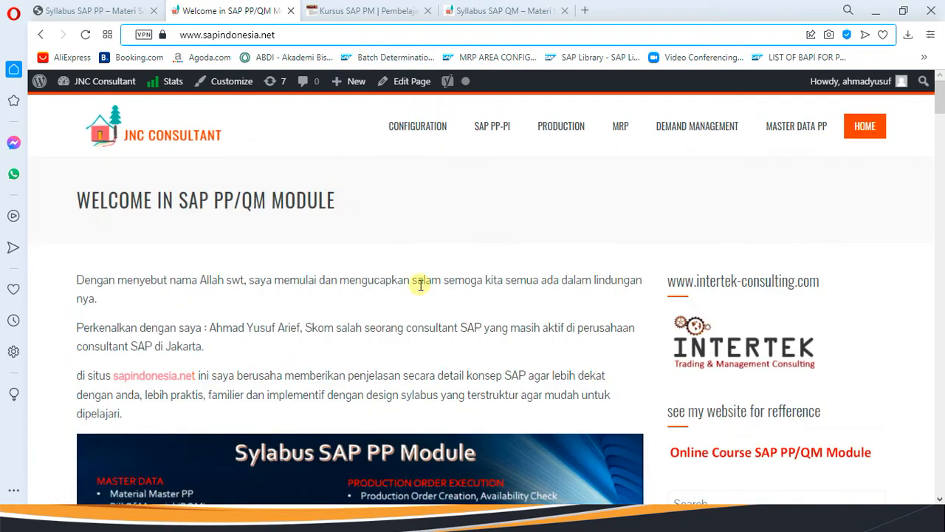
click(91, 10)
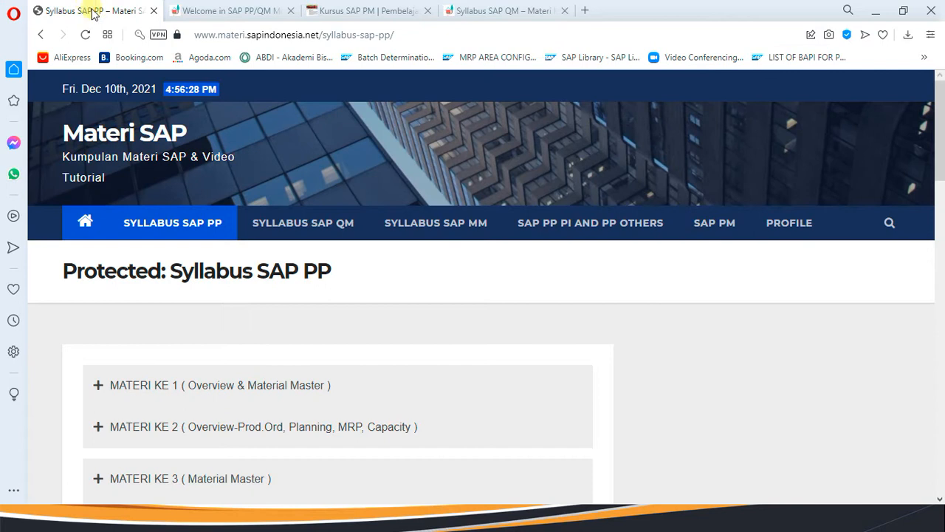
Select the Syllabus SAP PP page address and expand the MATERI KE 1 lesson section.
click(441, 31)
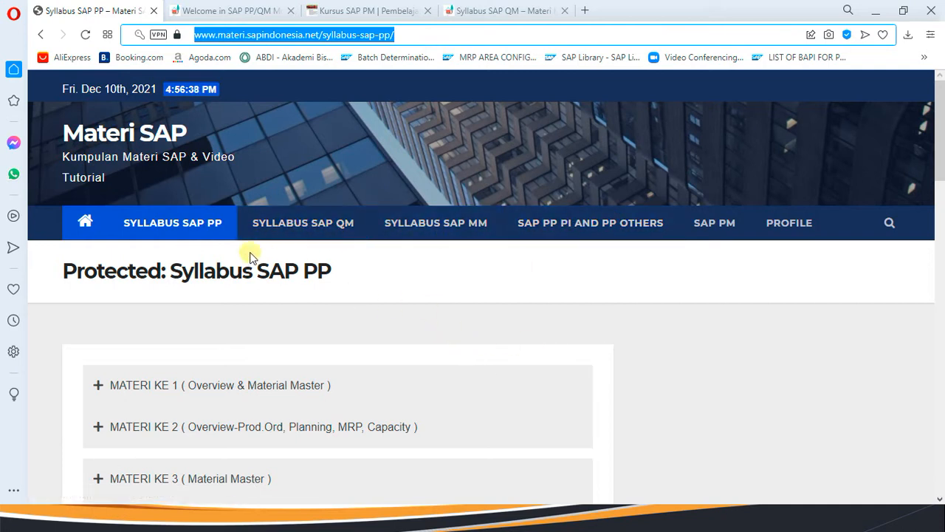
scroll(270, 345, down, 1)
click(188, 322)
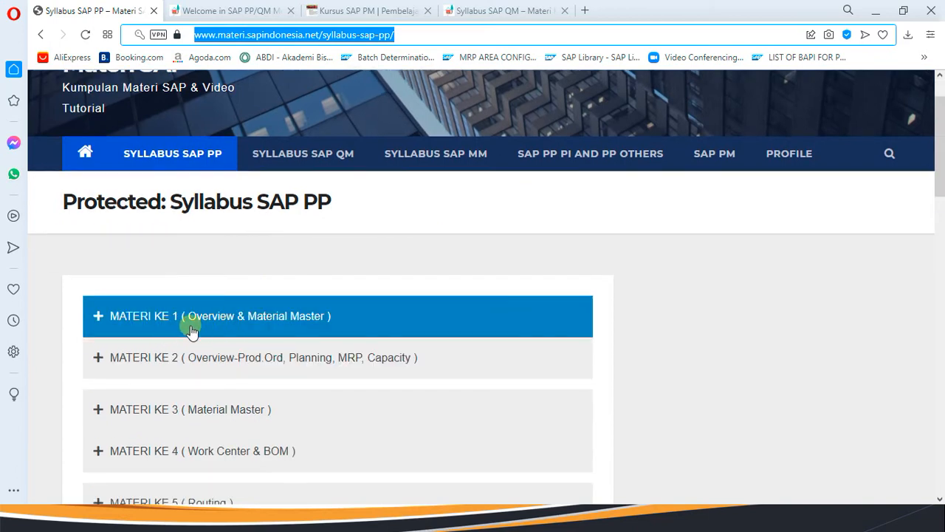
scroll(190, 327, down, 1)
click(147, 243)
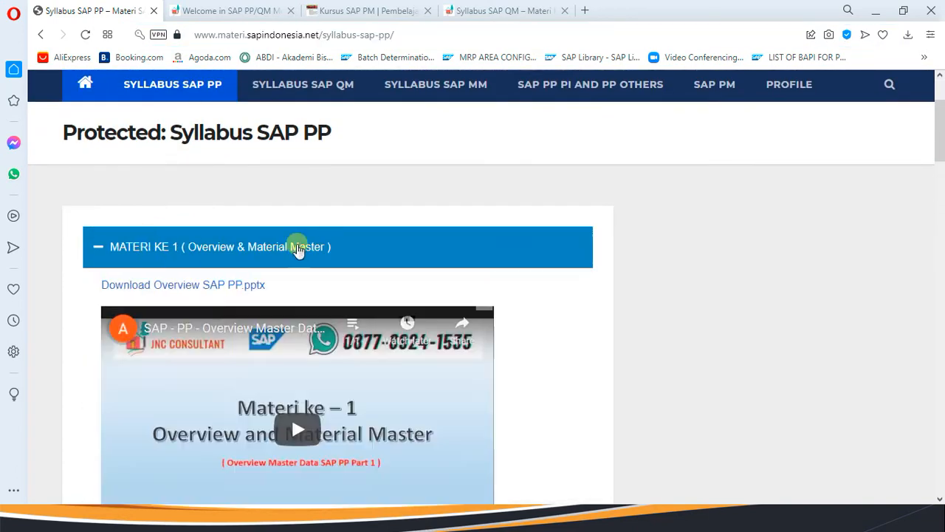
scroll(288, 265, down, 6)
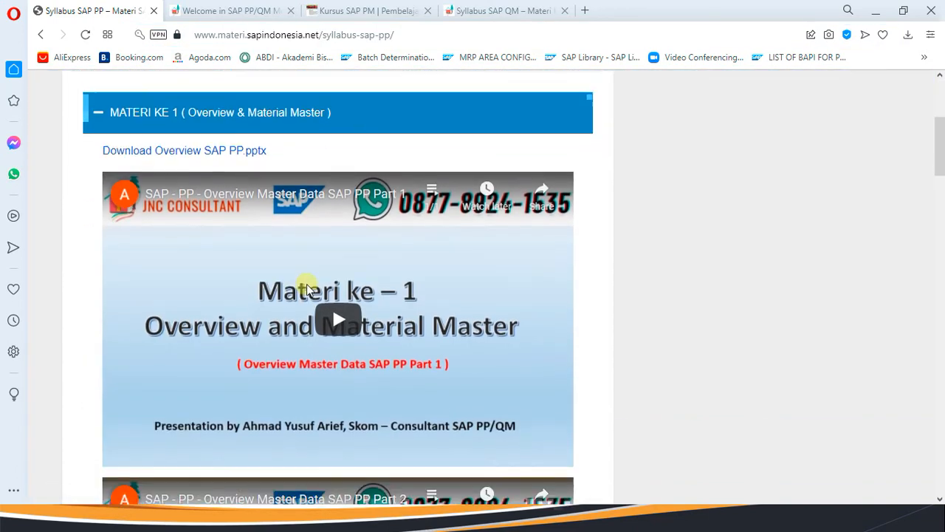
scroll(308, 298, down, 9)
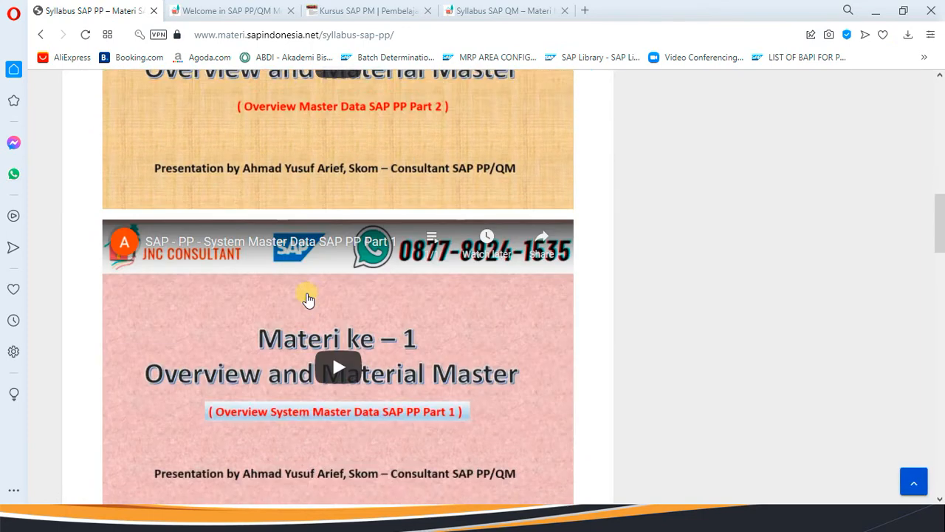
scroll(308, 298, down, 5)
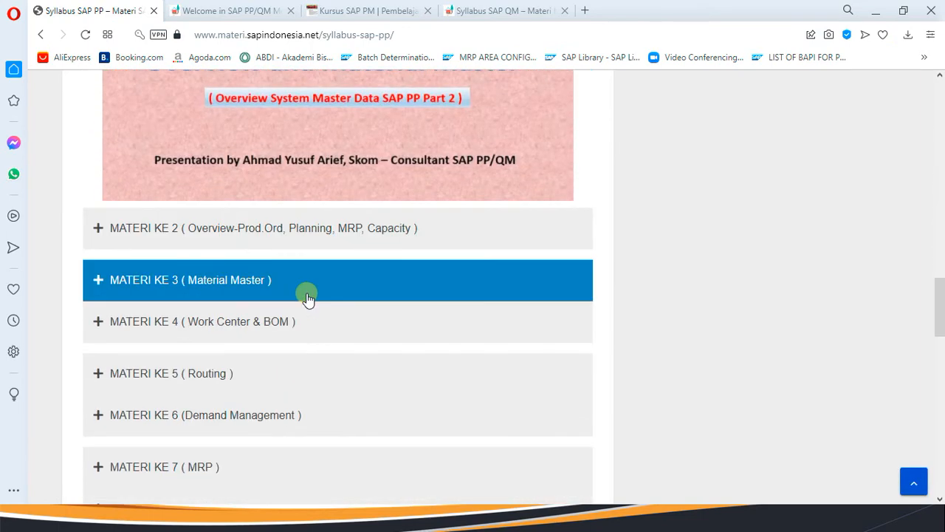
scroll(262, 171, up, 6)
scroll(262, 172, up, 3)
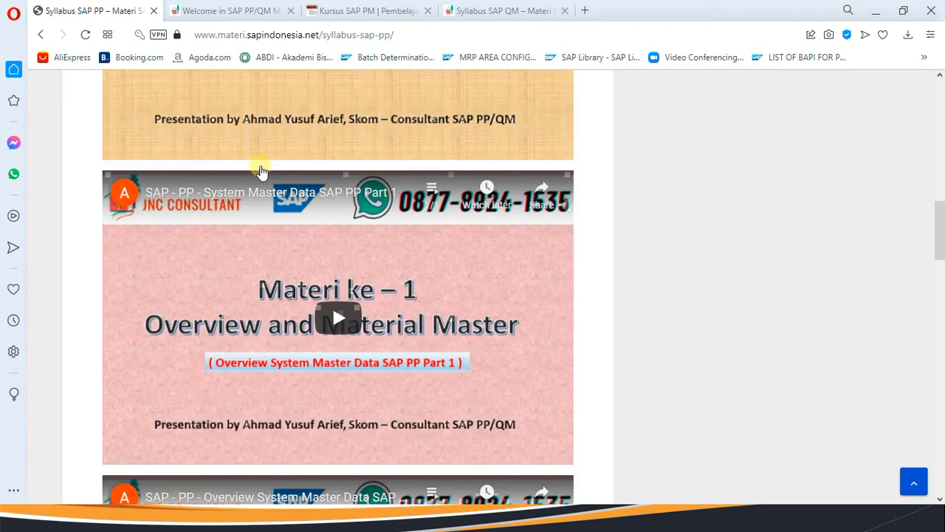
scroll(262, 171, down, 8)
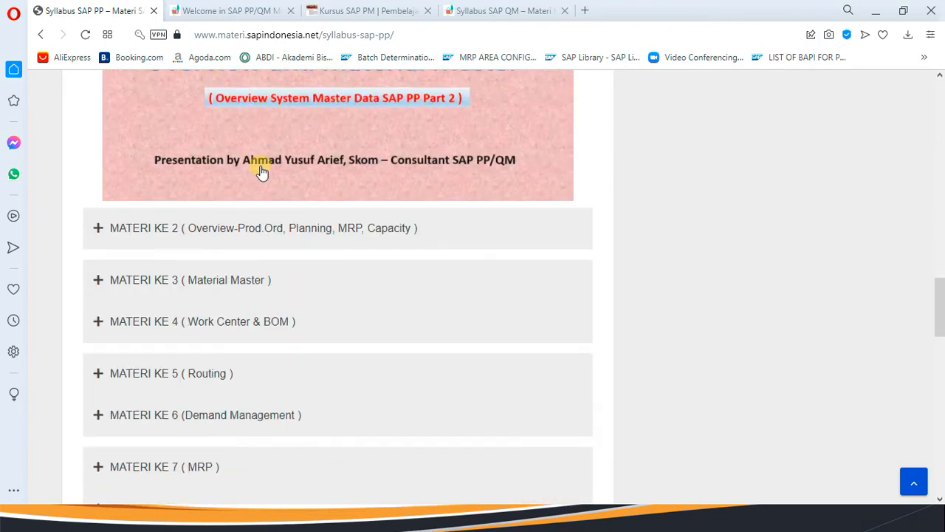
Expand MATERI KE 2, 3 (Material Master) and 4 (Work Center & BOM).
click(264, 233)
scroll(283, 294, down, 4)
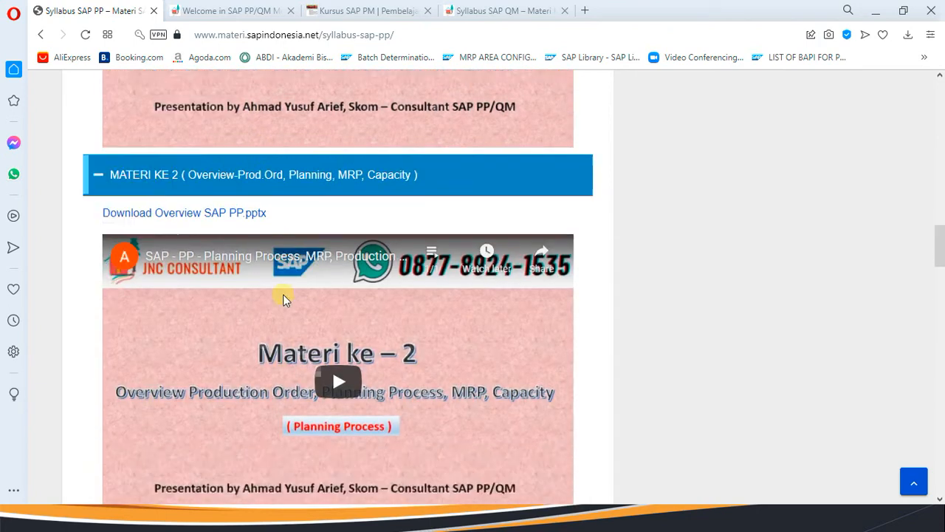
scroll(283, 294, down, 15)
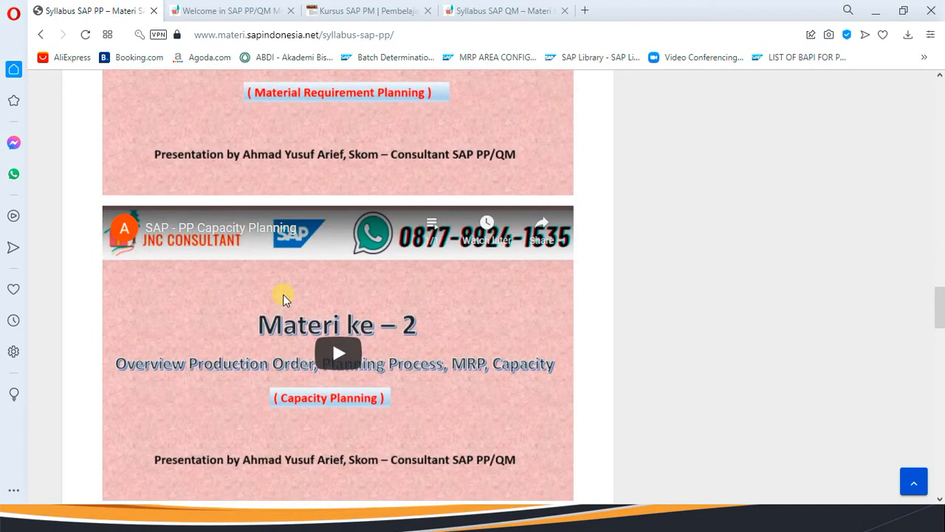
click(285, 295)
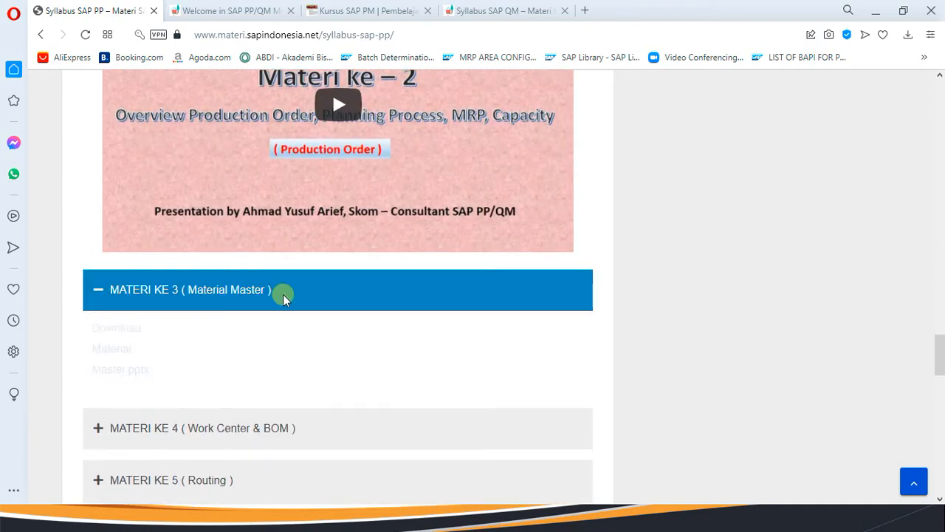
scroll(285, 296, down, 8)
scroll(284, 295, down, 2)
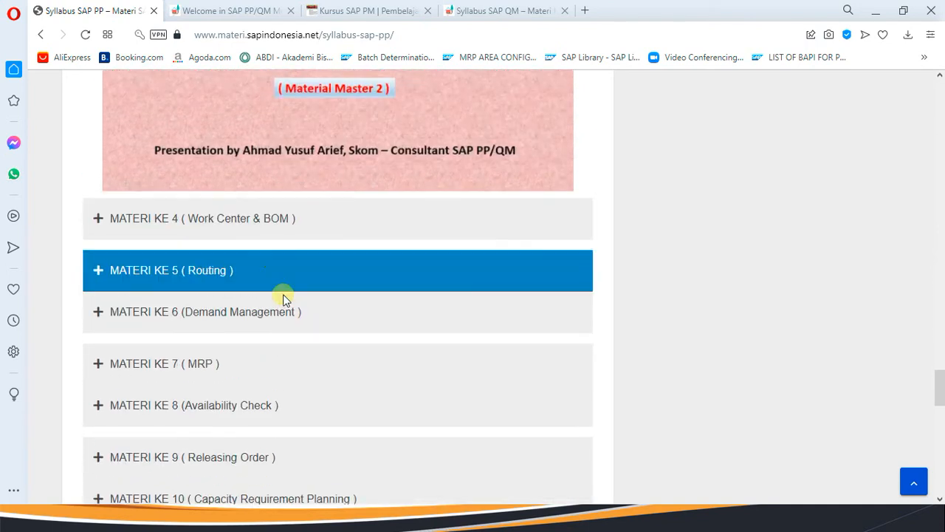
click(276, 223)
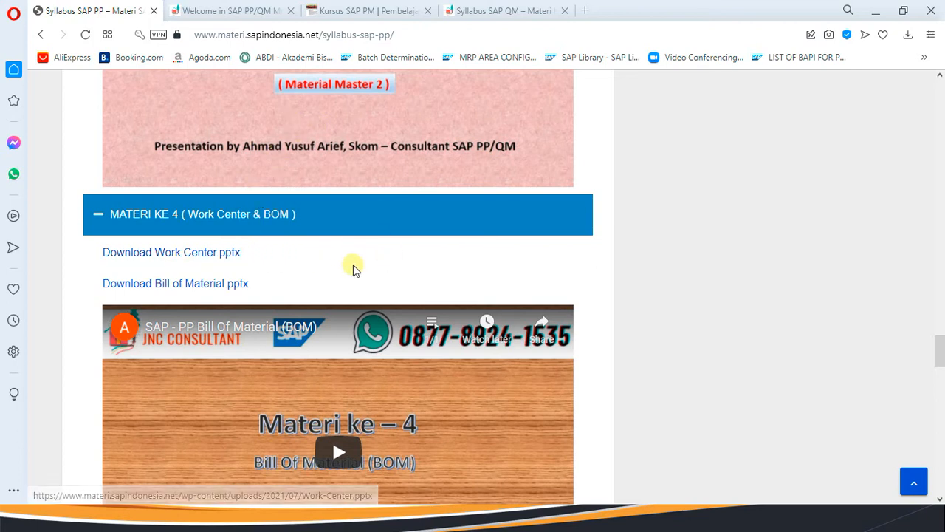
Scroll further down and expand MATERI KE 7 (MRP).
scroll(328, 264, down, 1)
scroll(328, 264, down, 1)
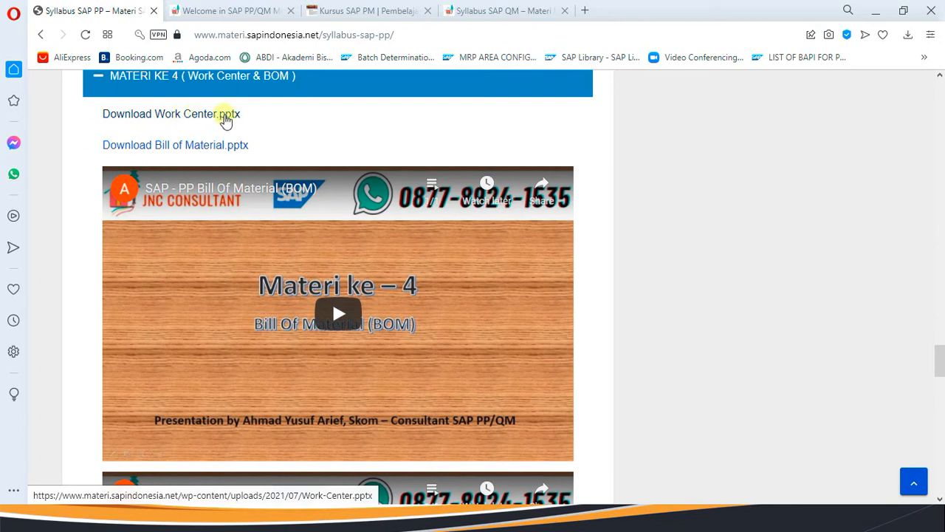
scroll(266, 139, down, 4)
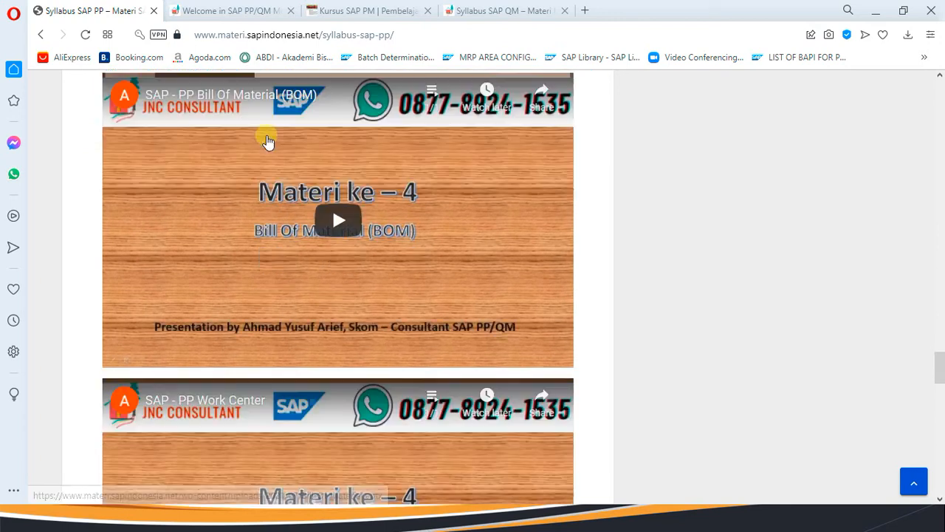
scroll(296, 240, down, 2)
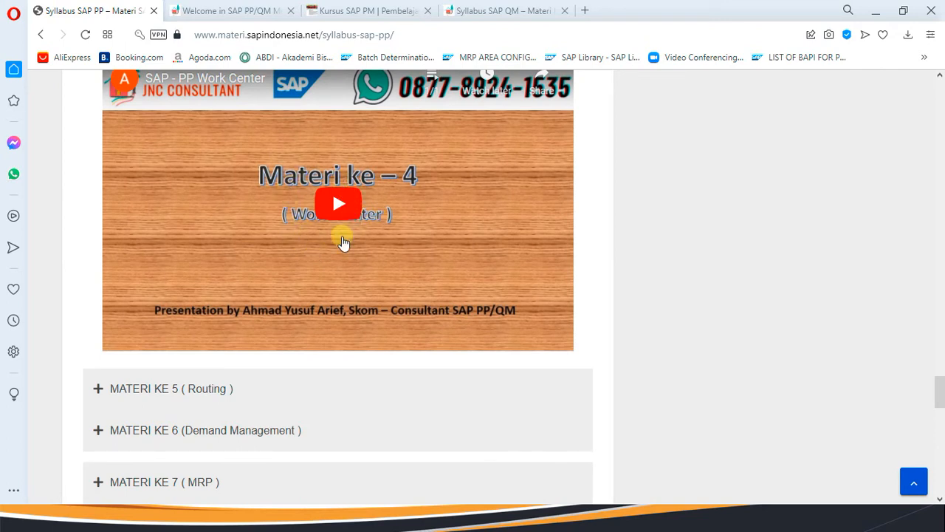
scroll(271, 254, down, 2)
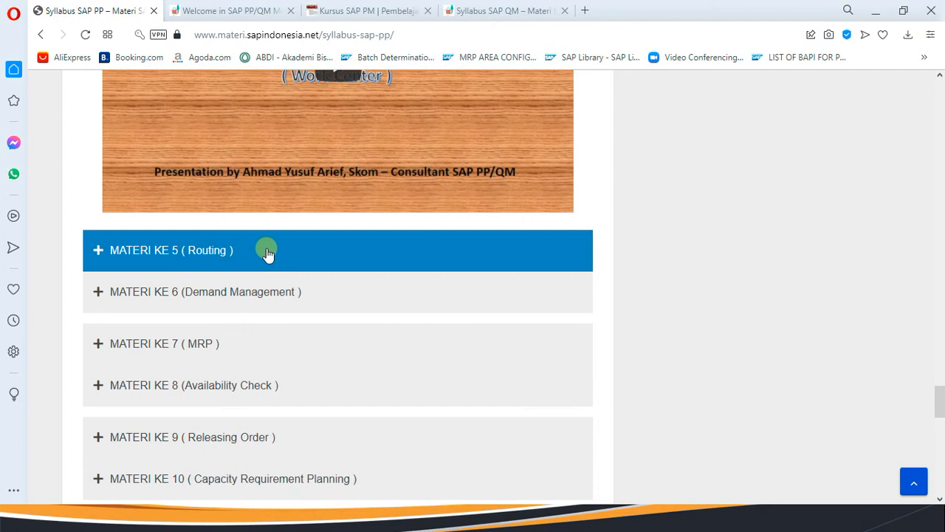
scroll(251, 273, down, 1)
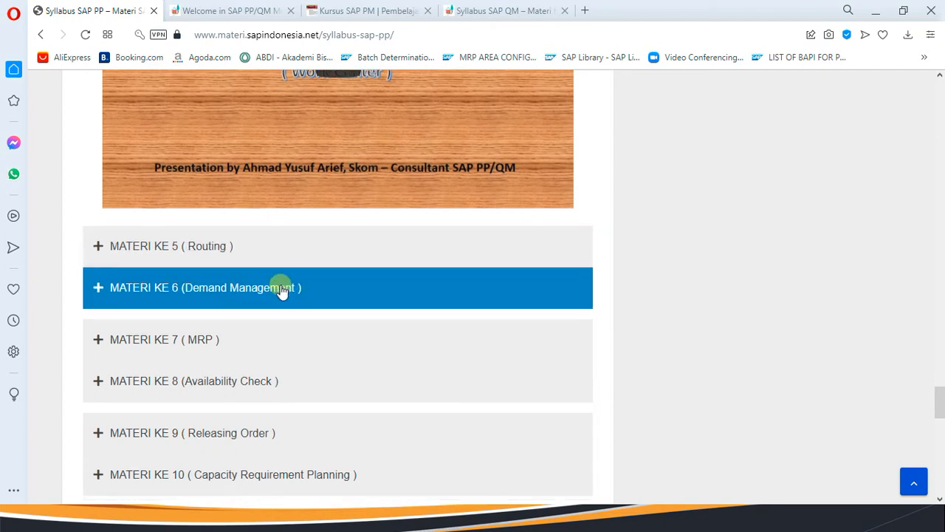
click(268, 286)
Expand MATERI KE 9 (Releasing Order) and scroll down through MATERI KE 12–20.
scroll(295, 284, down, 3)
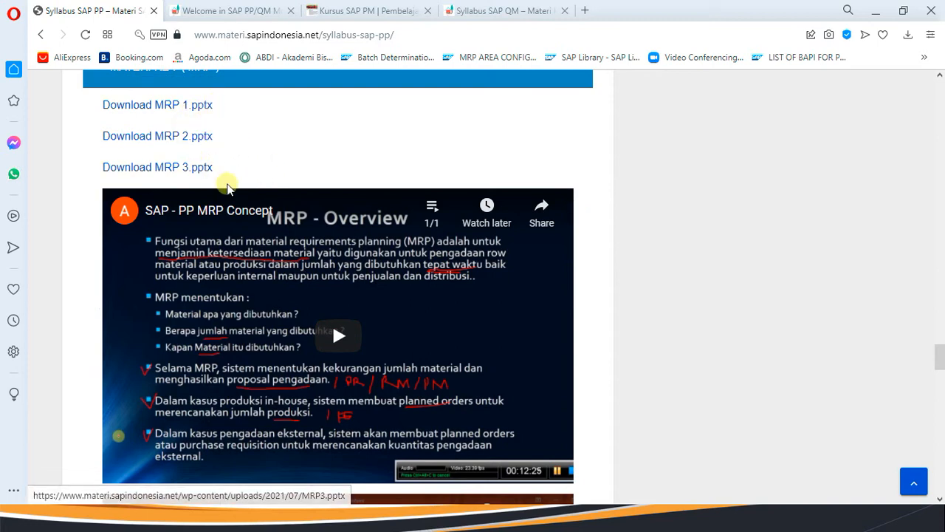
scroll(244, 203, down, 3)
scroll(251, 214, down, 10)
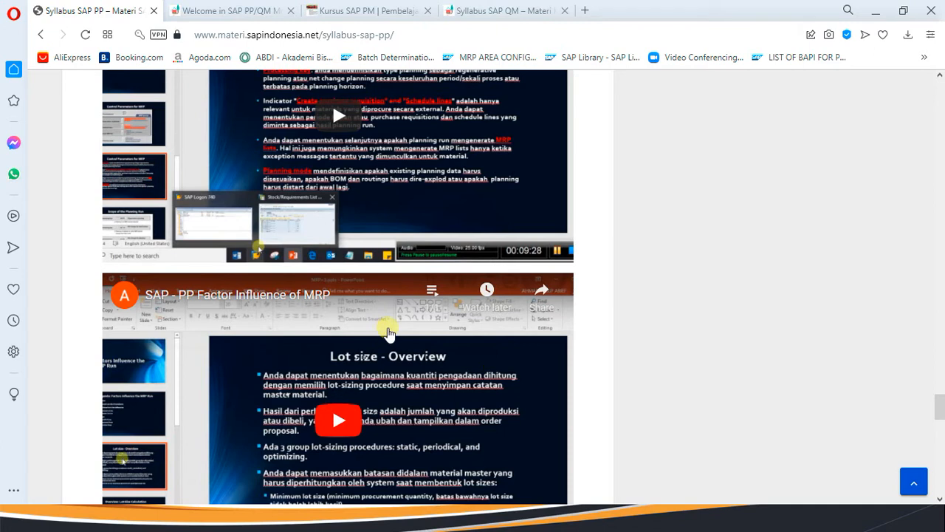
scroll(317, 320, down, 5)
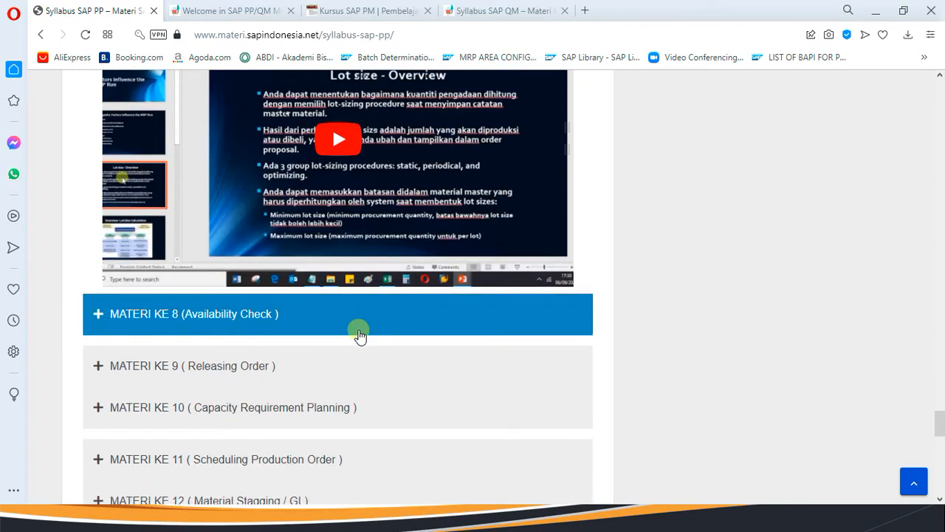
click(314, 240)
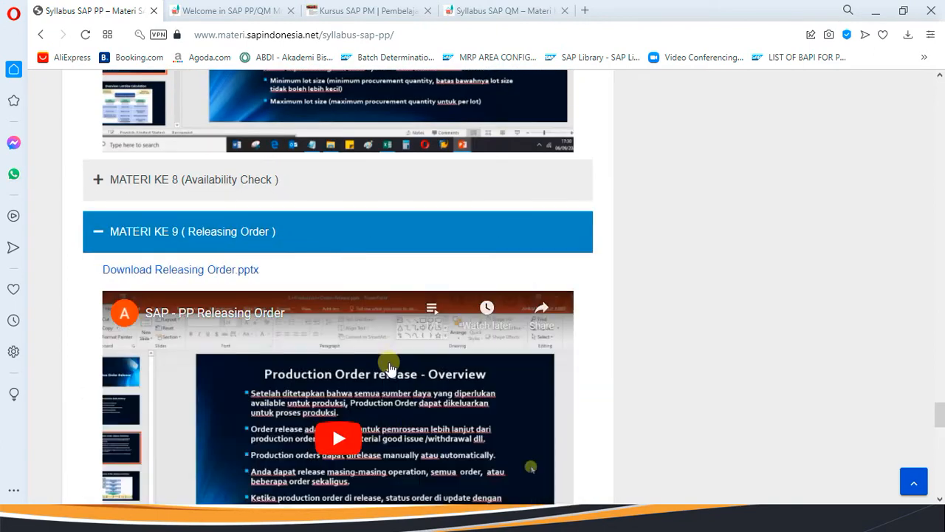
scroll(389, 367, down, 2)
scroll(420, 370, down, 2)
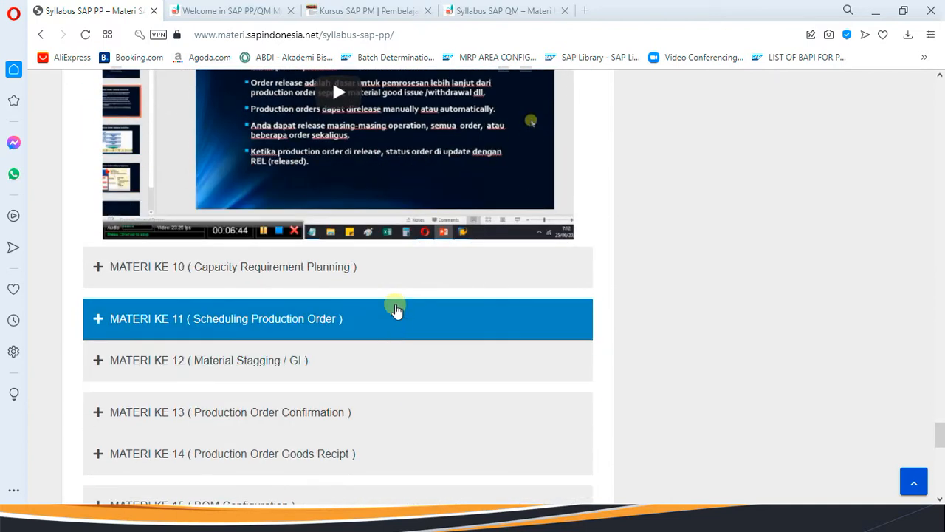
scroll(397, 325, down, 2)
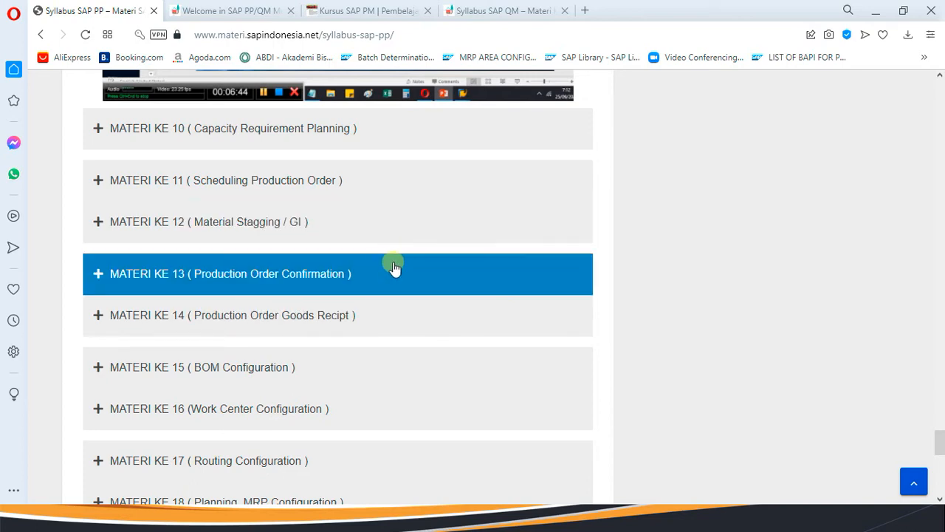
scroll(395, 268, down, 2)
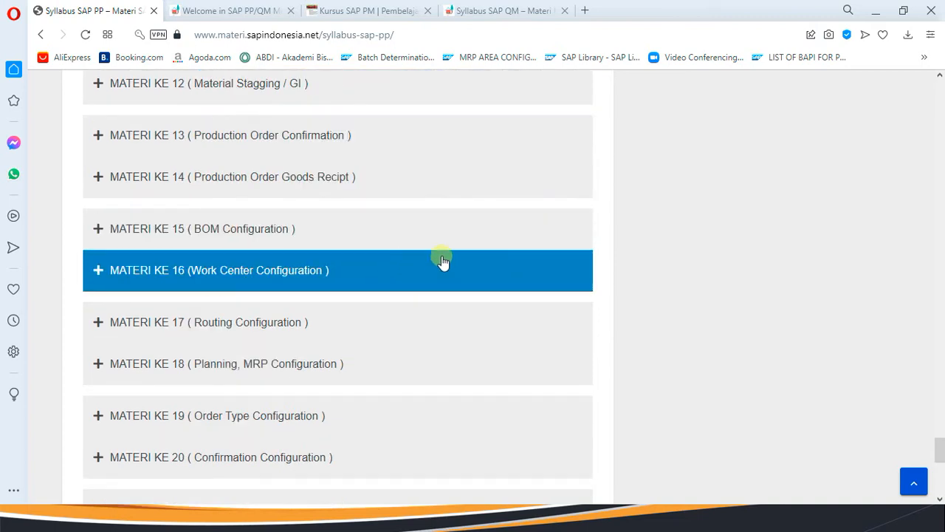
Expand MATERI KE 15 (BOM Configuration), 19 (Order Type Configuration) and 20 (Confirmation Configuration).
click(407, 229)
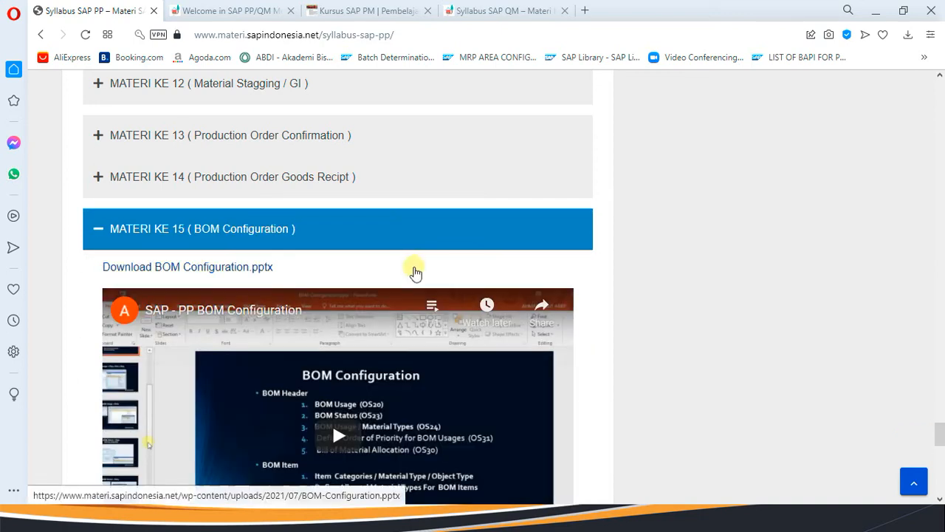
scroll(415, 273, down, 3)
scroll(371, 302, down, 2)
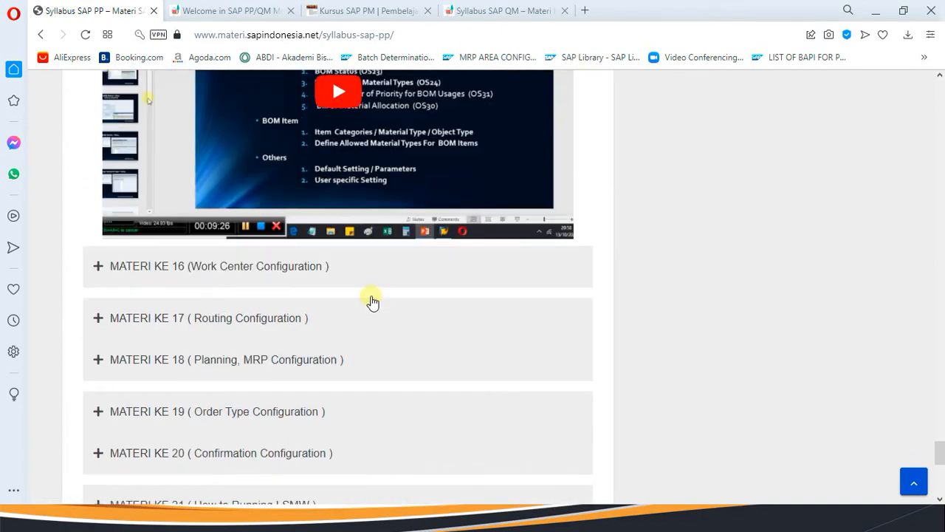
scroll(371, 309, down, 3)
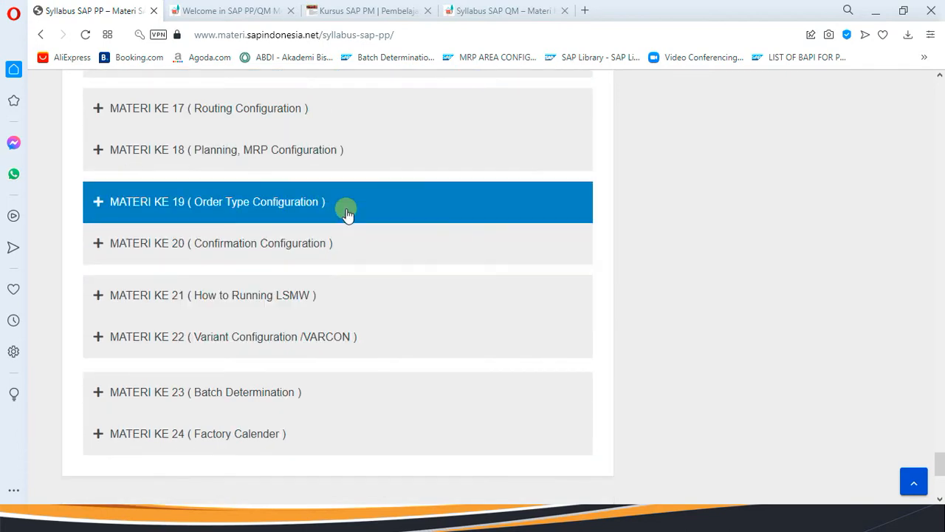
click(345, 216)
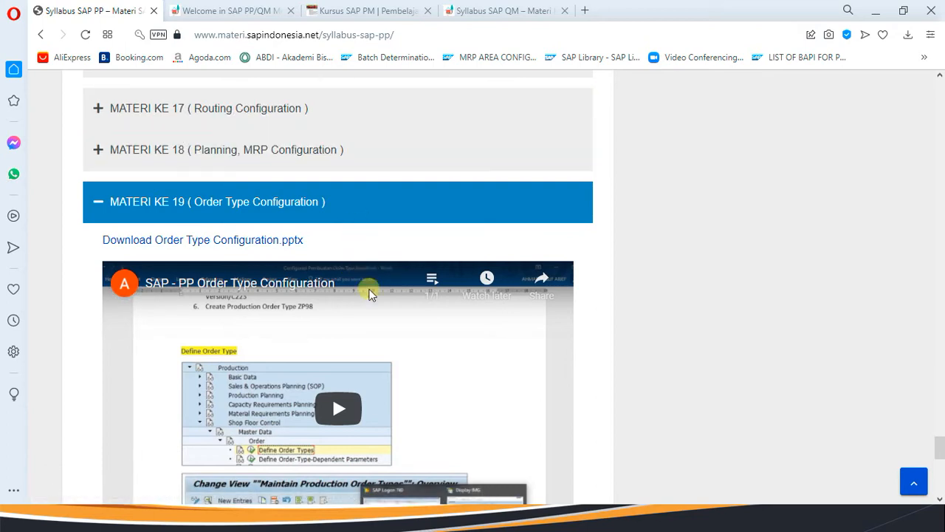
scroll(371, 321, down, 2)
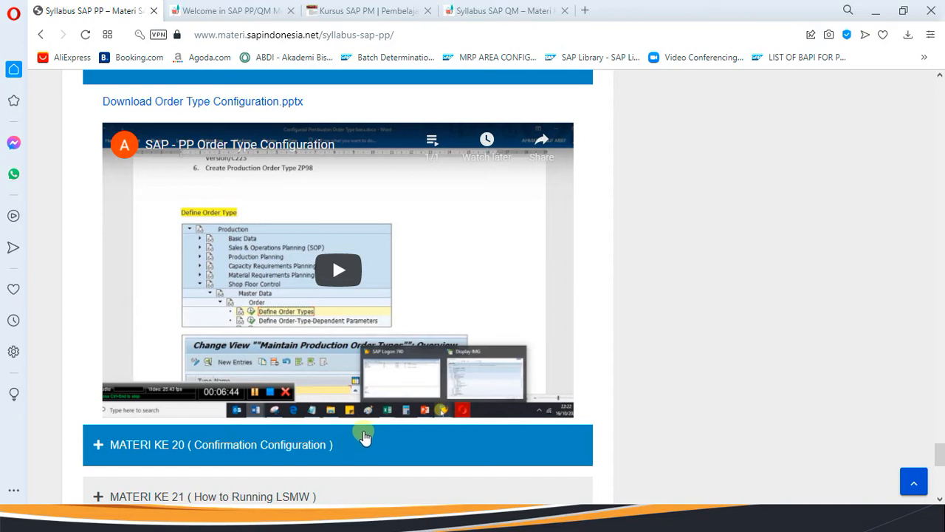
click(330, 446)
scroll(331, 446, down, 9)
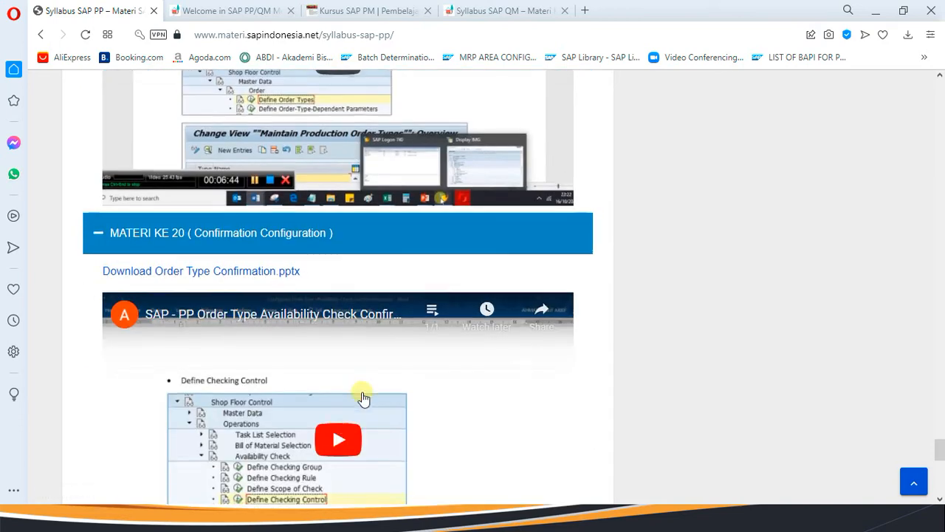
scroll(362, 391, up, 3)
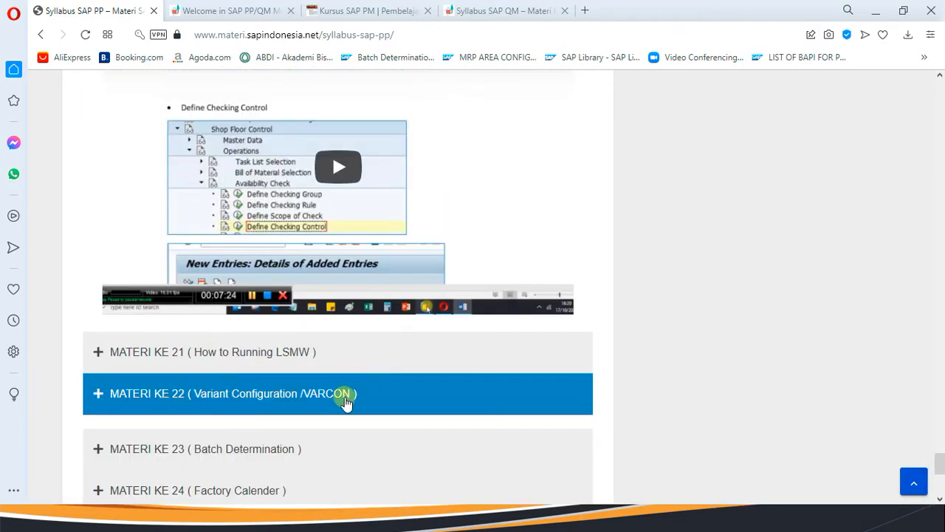
scroll(366, 392, down, 2)
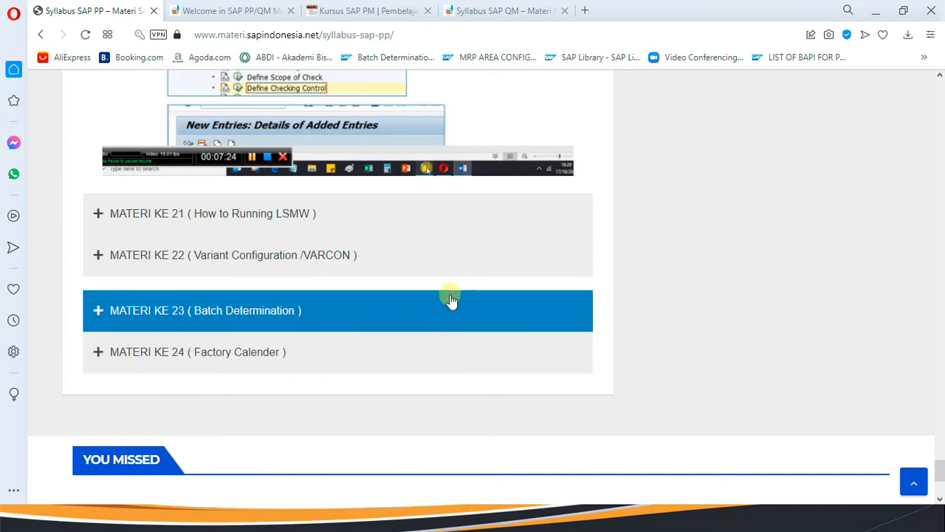
Scroll the Syllabus SAP PP page back up to its title and MATERI KE 1.
scroll(375, 308, up, 6)
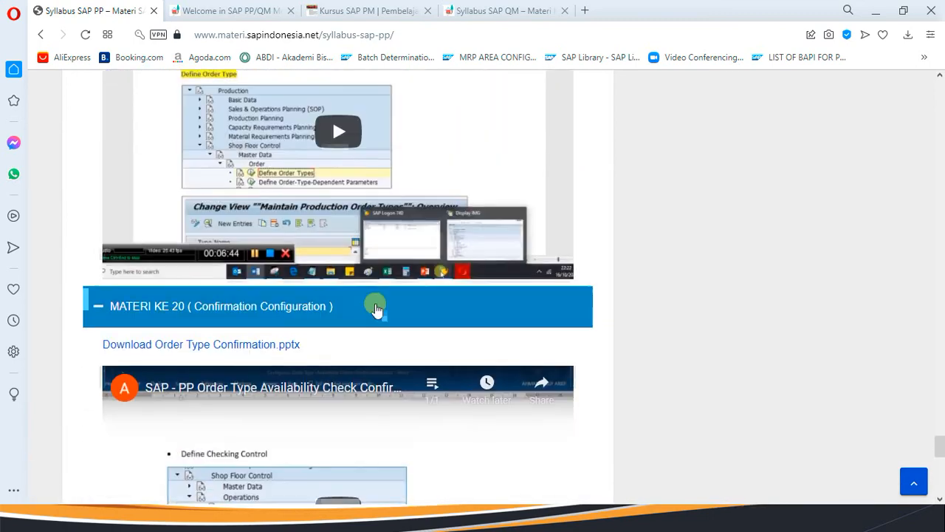
scroll(376, 308, up, 20)
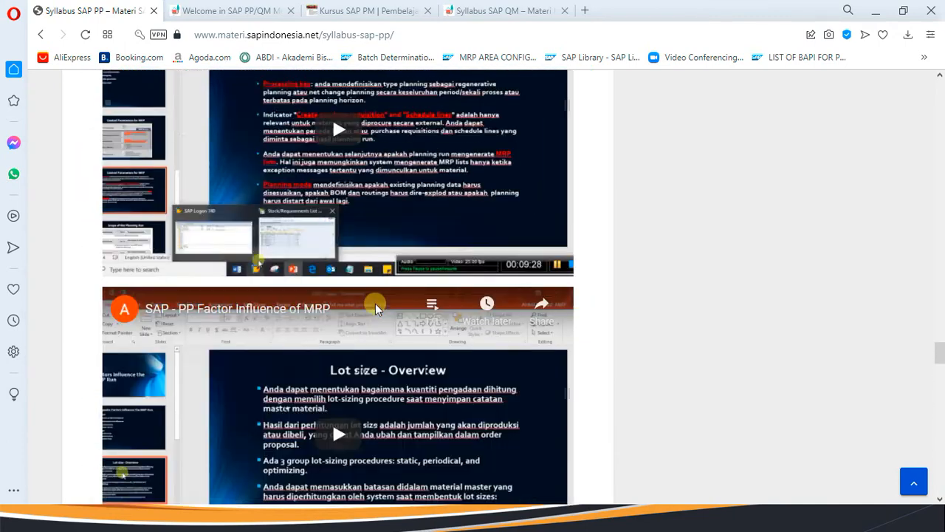
scroll(375, 308, up, 20)
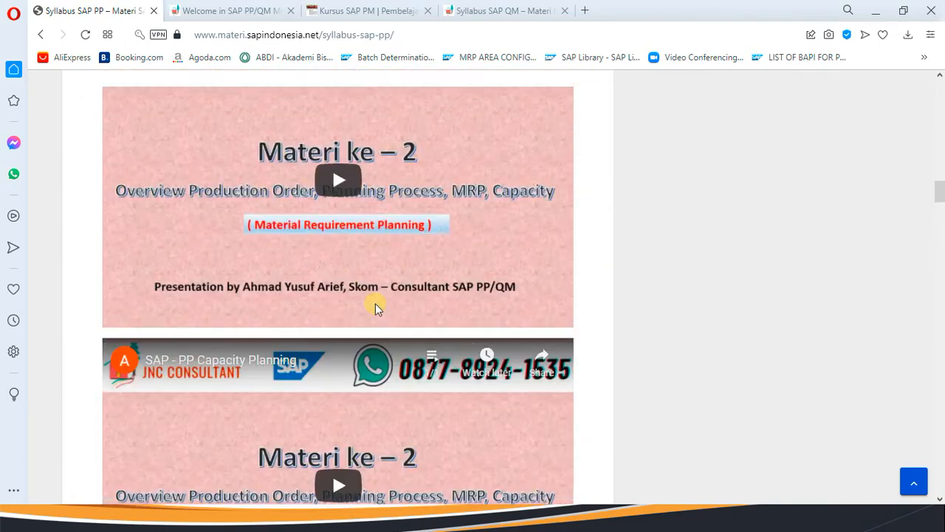
scroll(375, 307, up, 10)
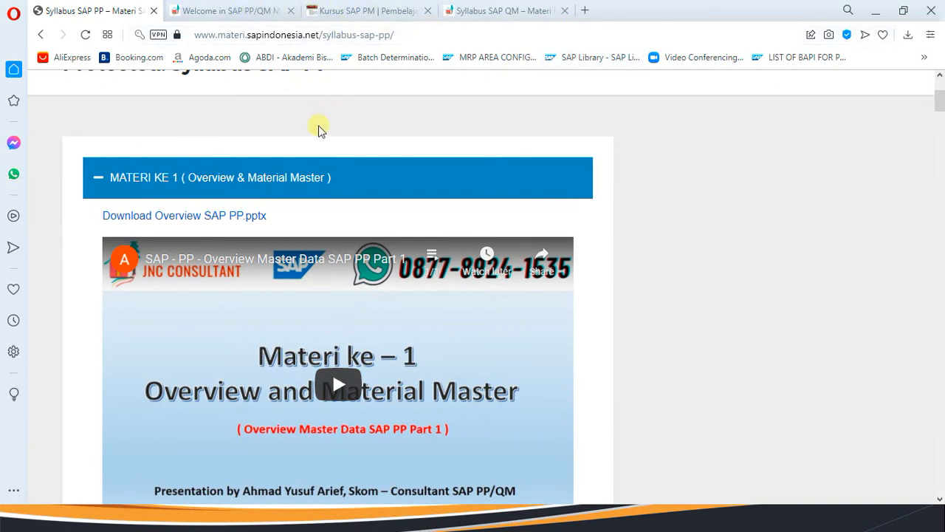
scroll(319, 129, up, 3)
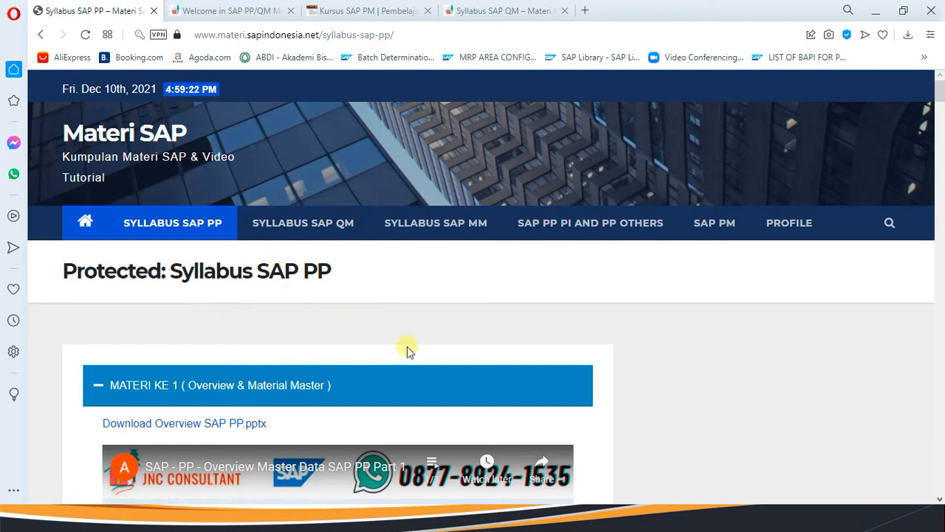
scroll(376, 352, down, 2)
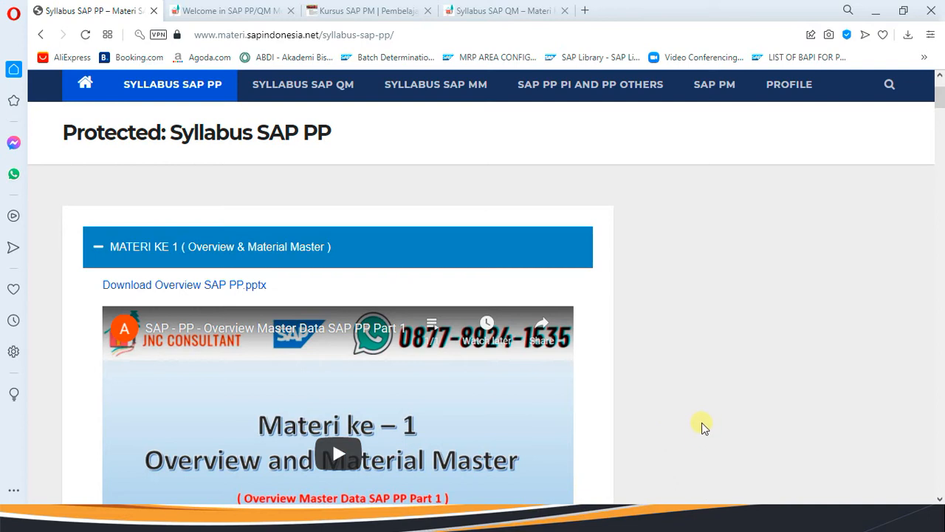
Pause the ActivePresenter screen recording from the system tray's hidden icons.
key(super)
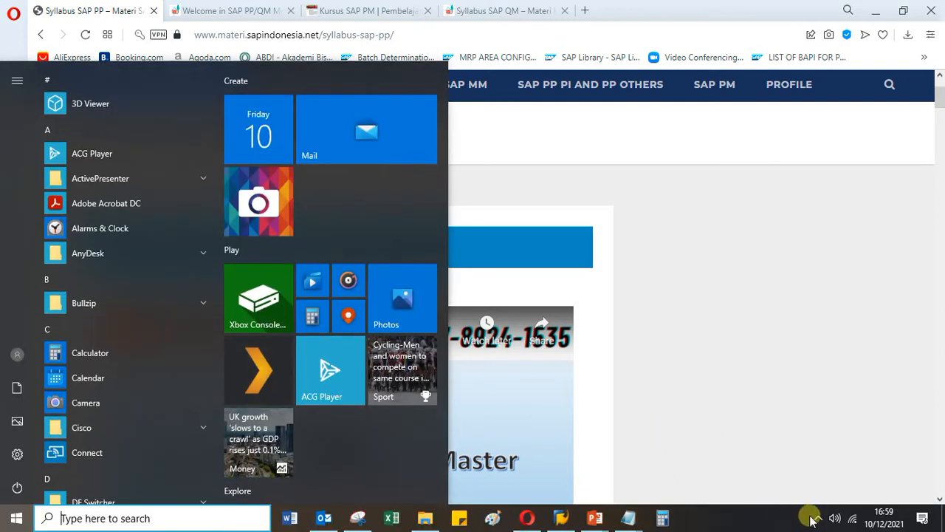
click(816, 518)
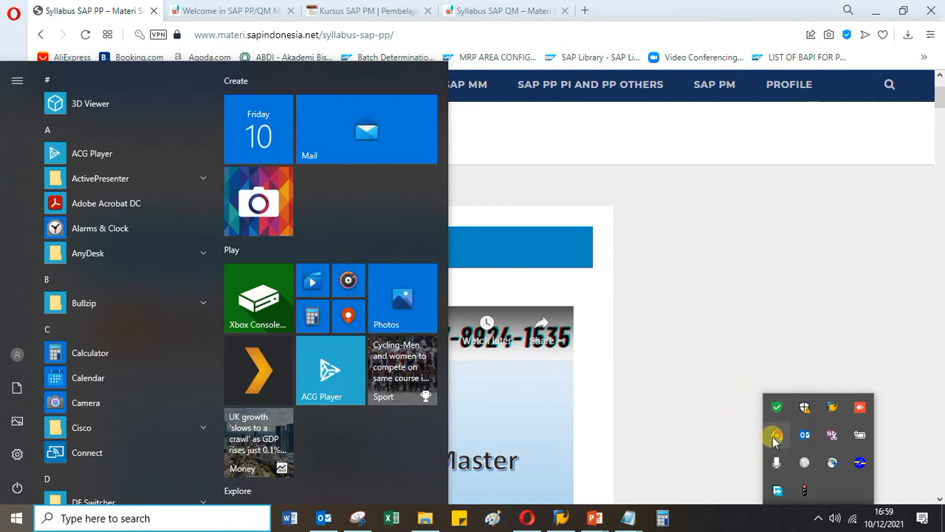
click(775, 439)
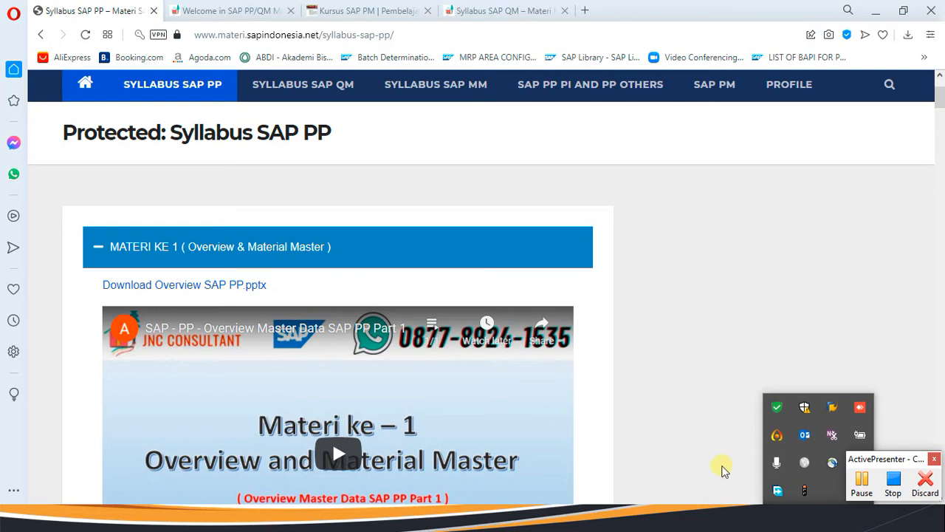
click(749, 465)
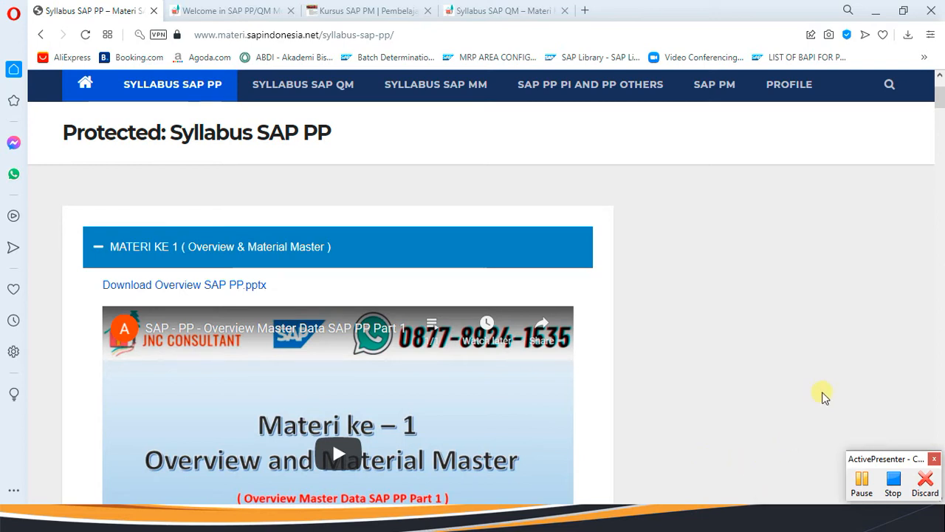
click(861, 480)
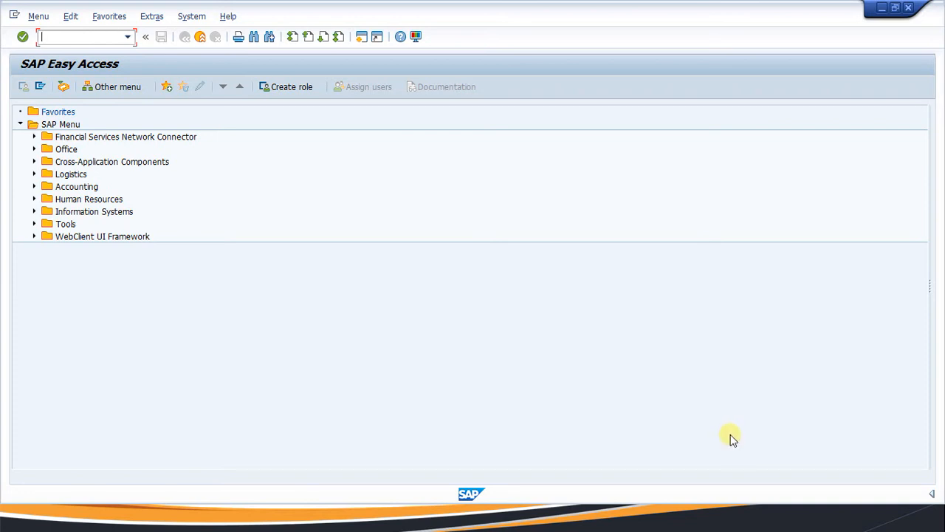
key(super)
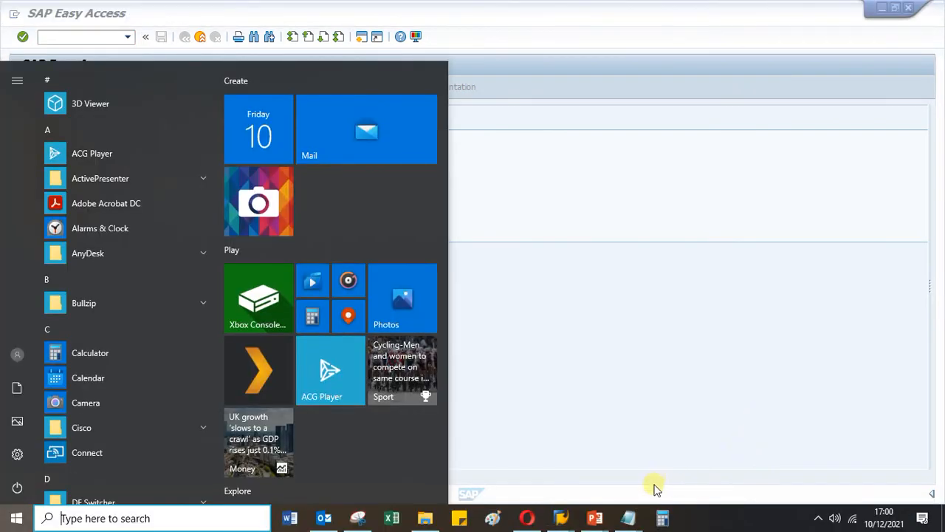
click(625, 515)
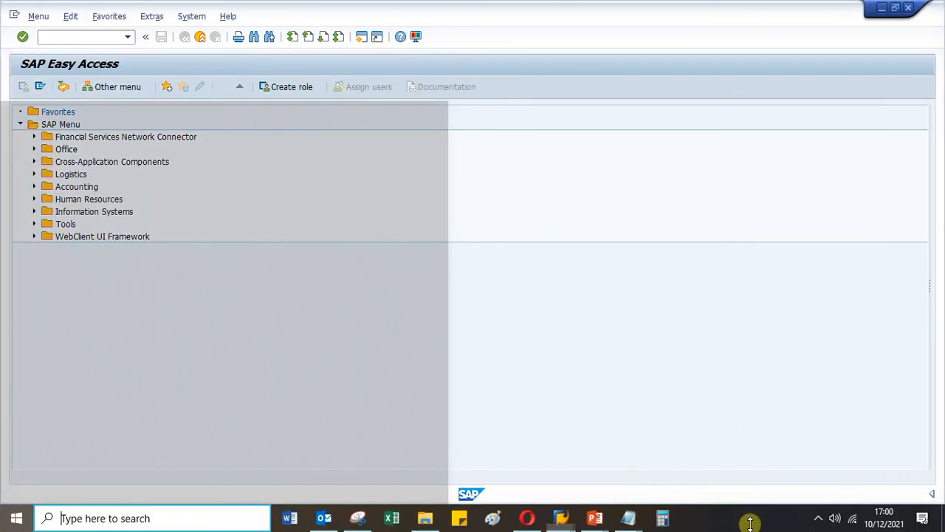
key(super)
click(819, 516)
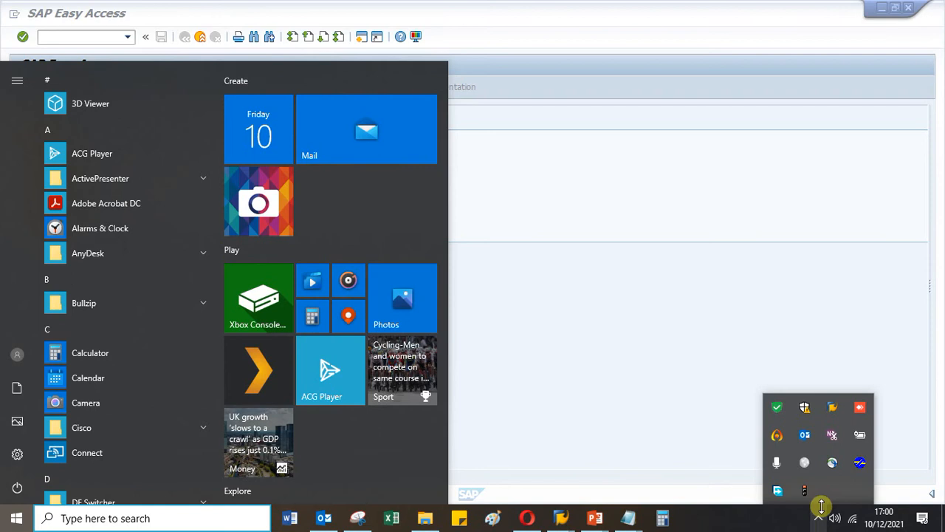
click(776, 436)
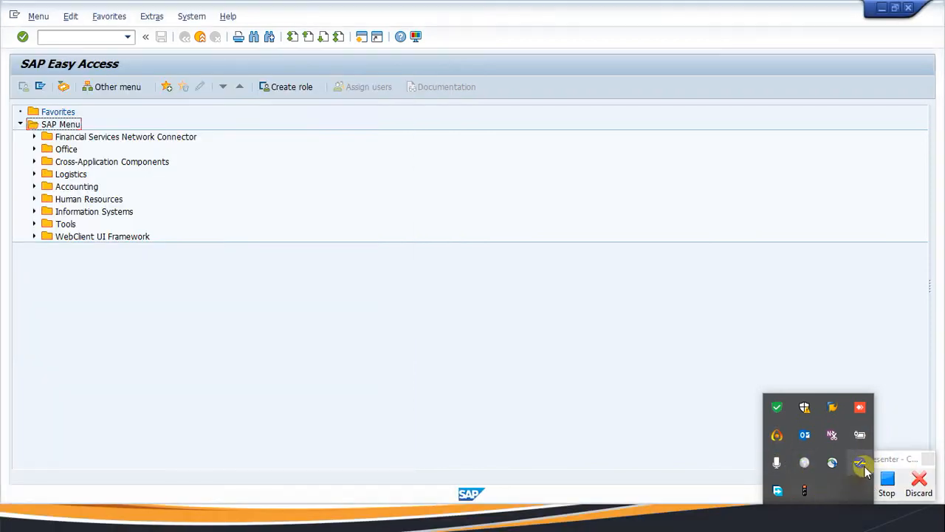
click(778, 436)
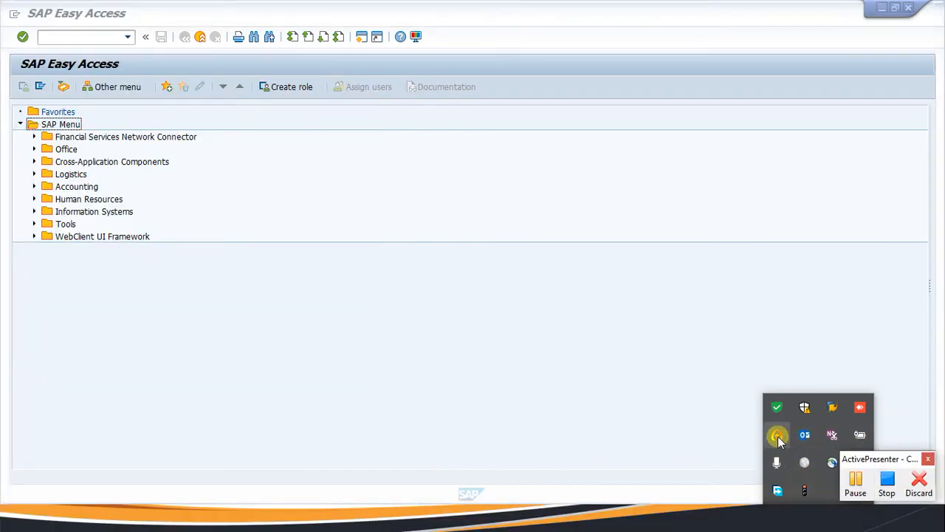
click(855, 488)
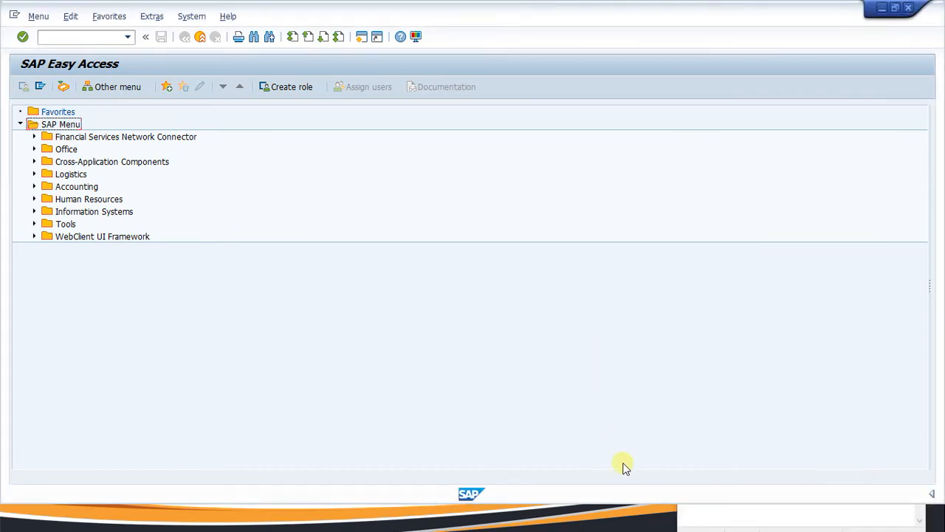
key(super)
In Notepad, add the heading 'step step cara membuat product costing:' below BIKE-MTO.
click(631, 519)
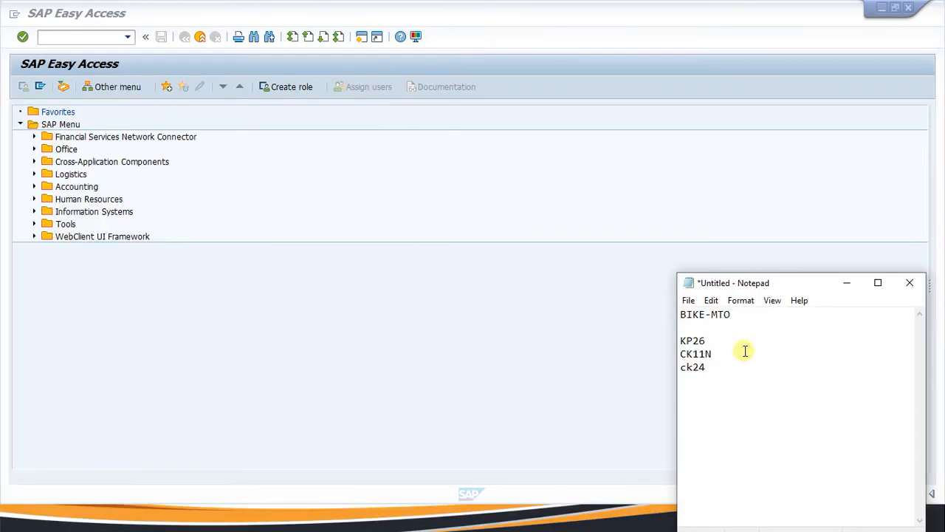
drag(748, 319, 684, 304)
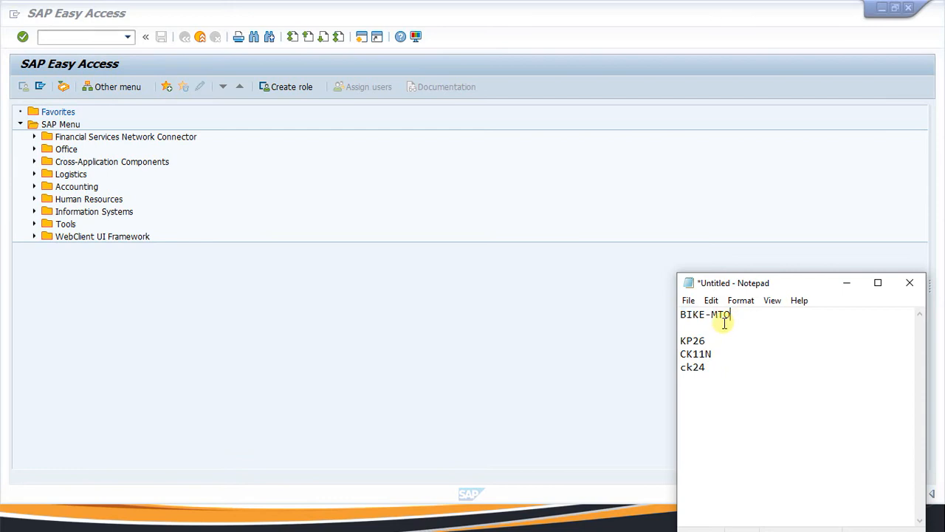
click(685, 330)
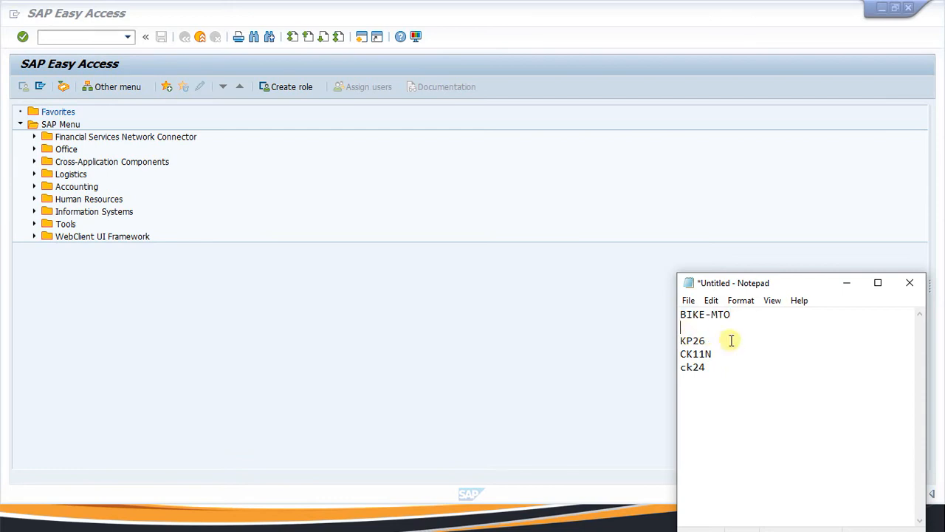
key(Return)
text(st)
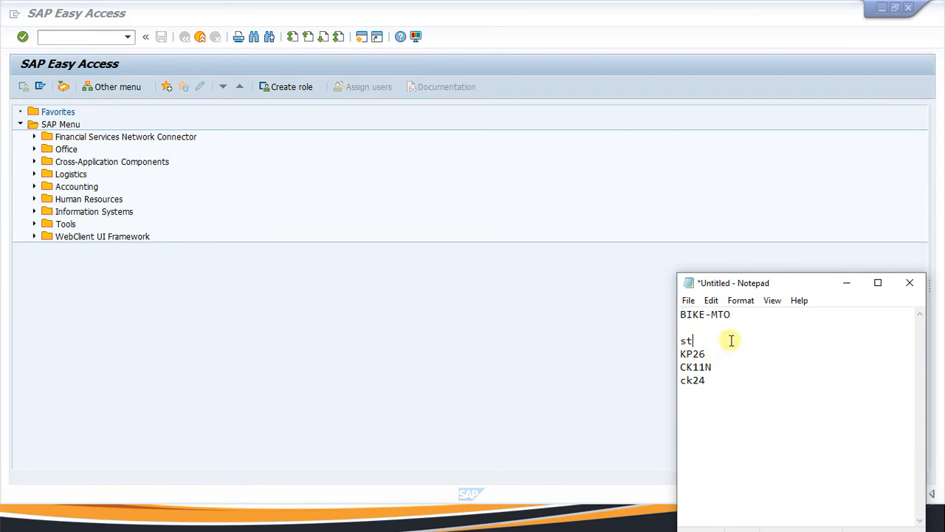
text(ep1)
key(BackSpace)
text(step cara membuat prod)
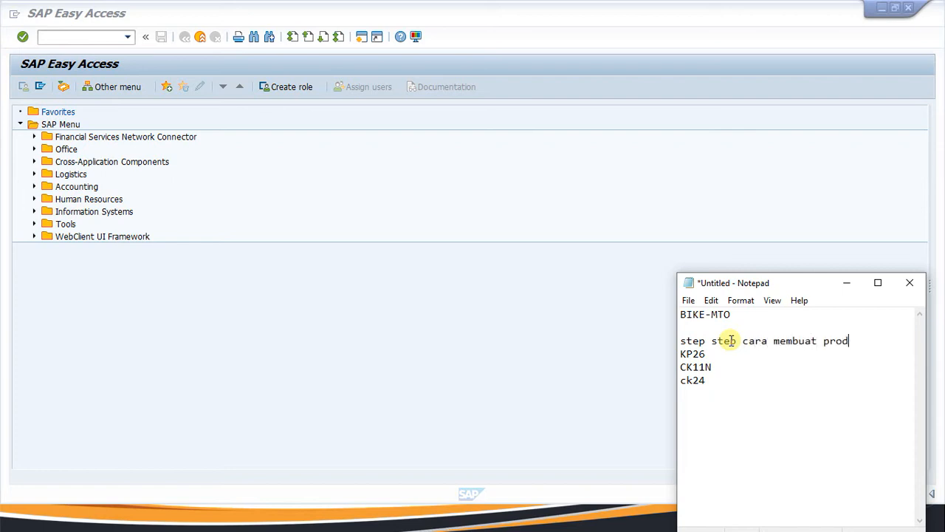
text(uct costing:)
key(Return)
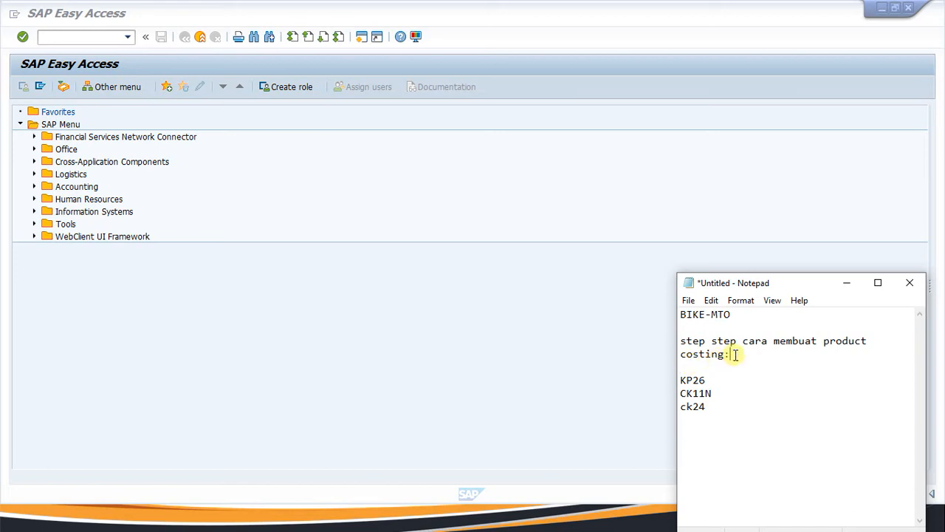
Add step '1. Kelengkapan dari material (PP)' with 'mm, bom, work center, routing dan Pv)', then widen the window.
click(682, 366)
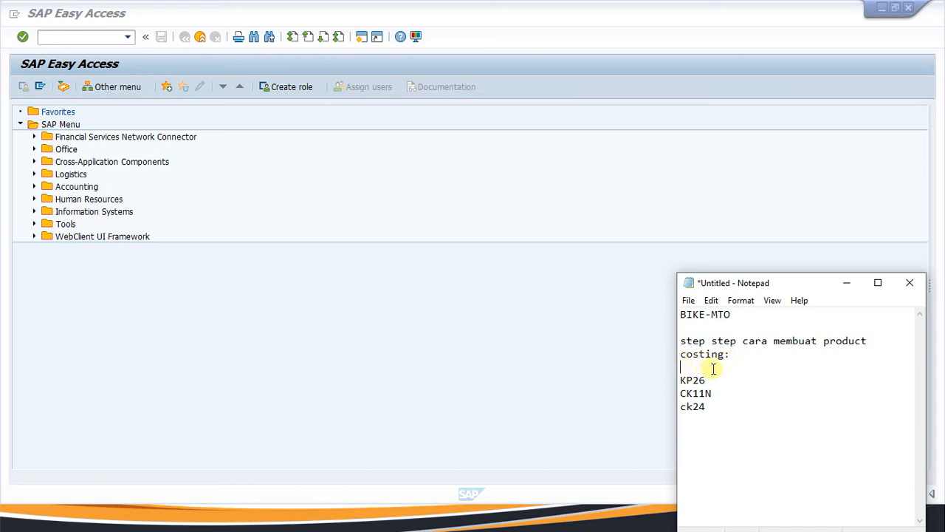
click(689, 433)
key(Up)
key(Up)
key(Up)
key(Up)
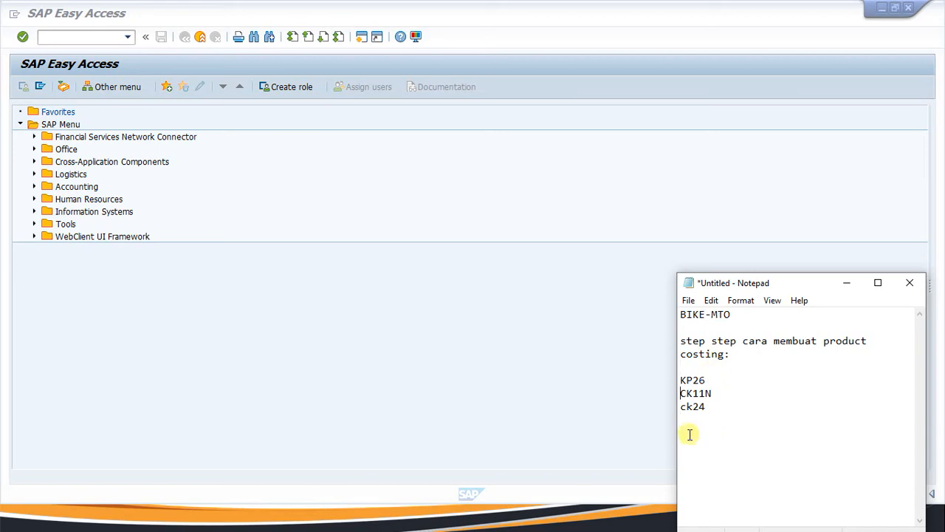
key(Return)
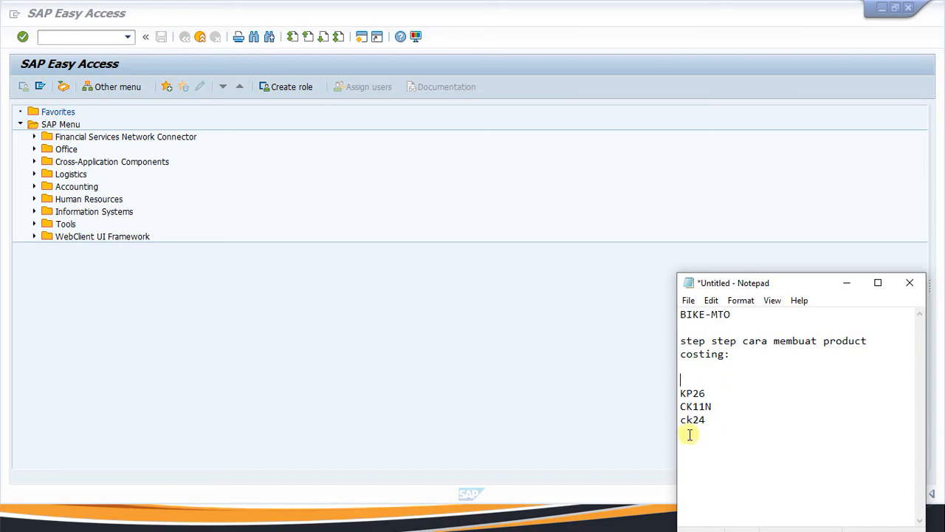
text(1. Kelengkapan da)
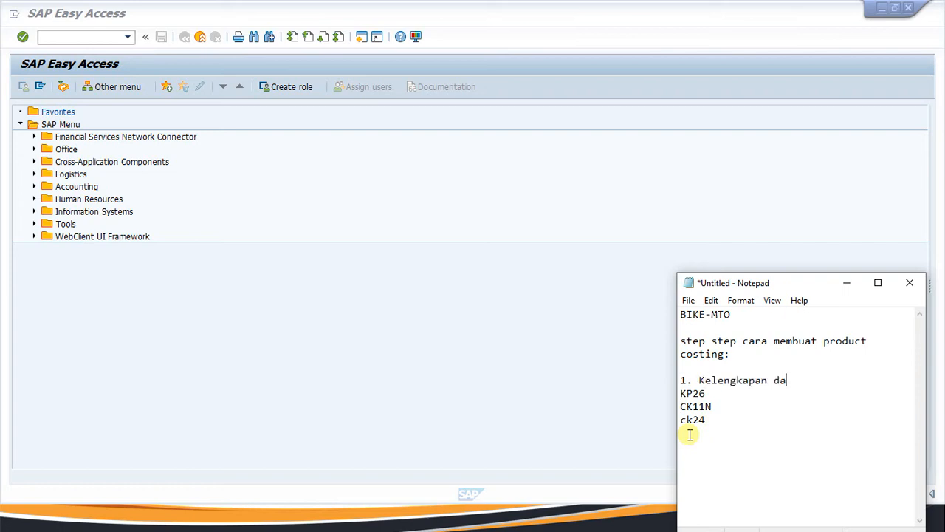
text(ri material (PP))
key(Return)
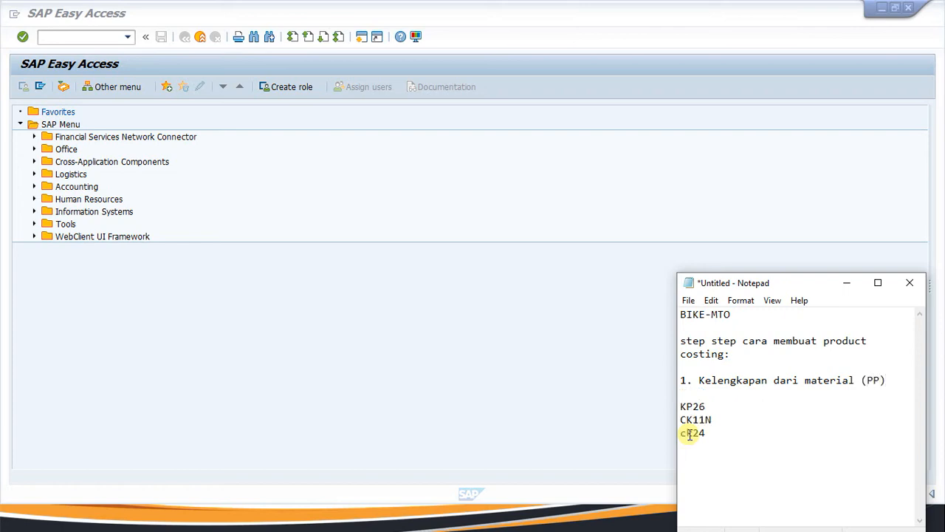
text(M)
key(BackSpace)
text(mm, bom, work center, routi)
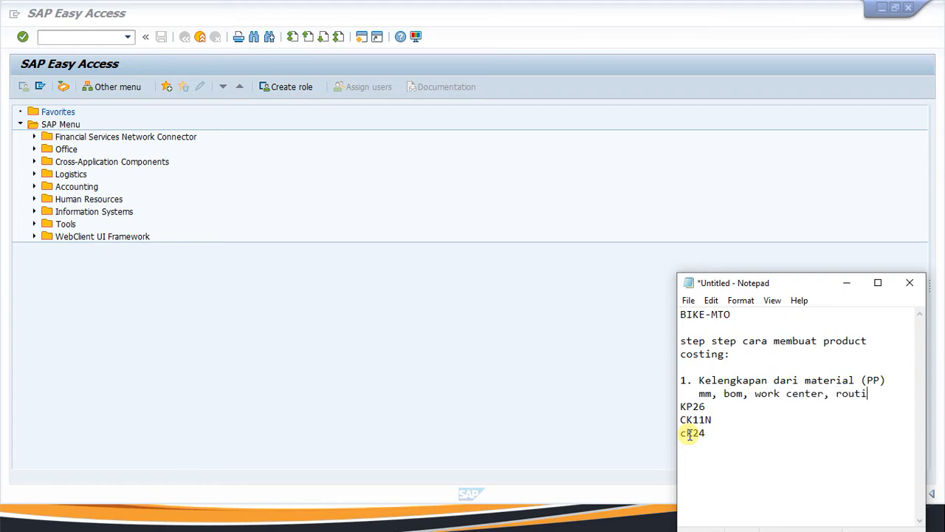
text(ng dan Pv))
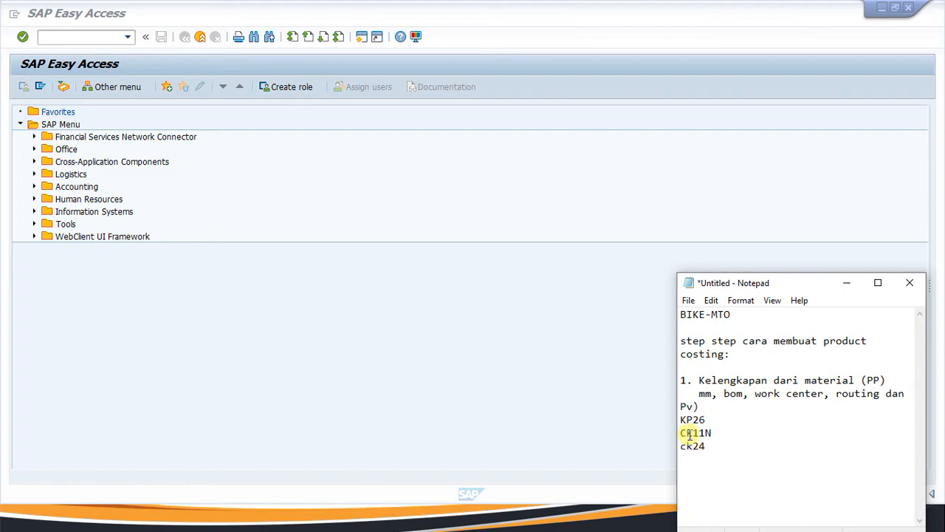
key(Return)
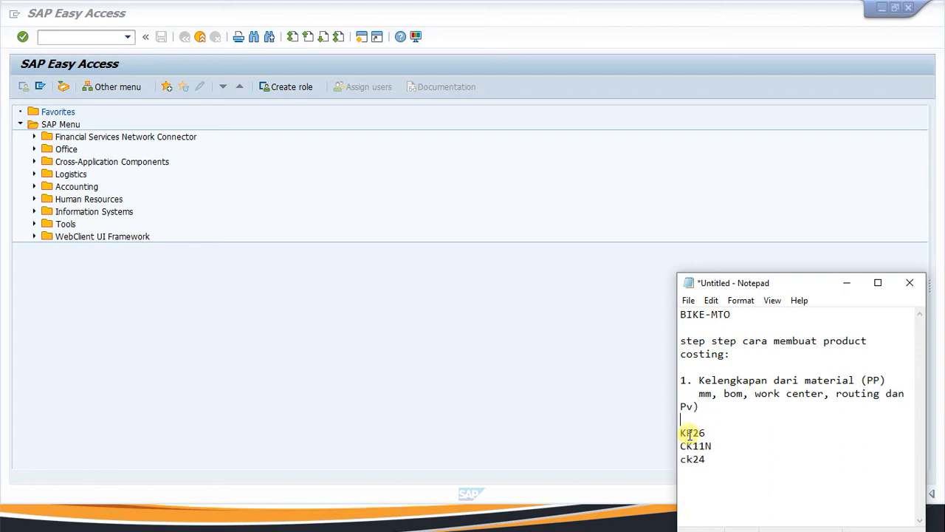
key(Up)
drag(677, 395, 489, 394)
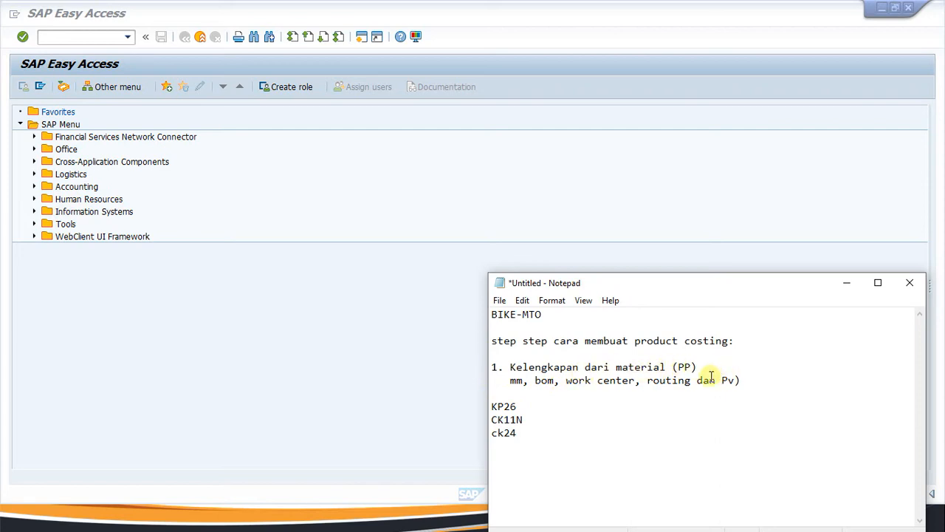
Add steps '2. run costing' and '3. create production order' above KP26.
click(667, 367)
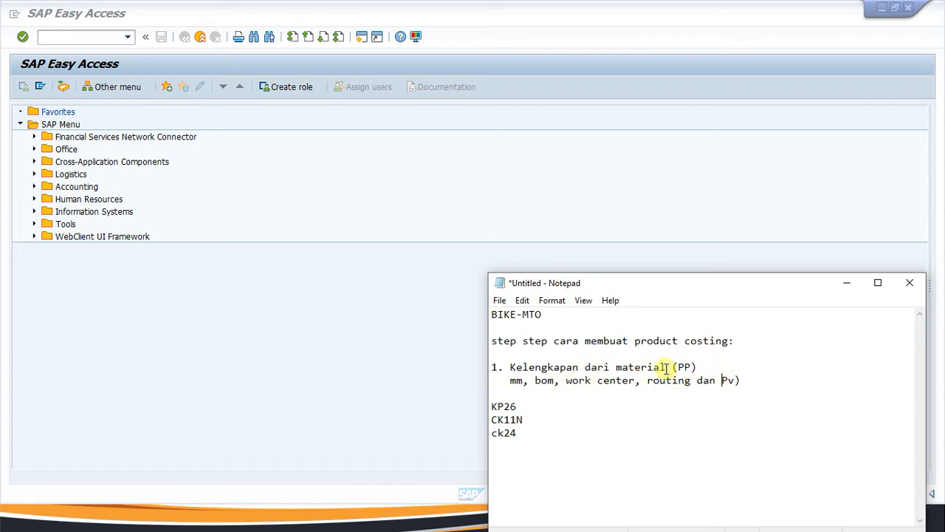
click(522, 406)
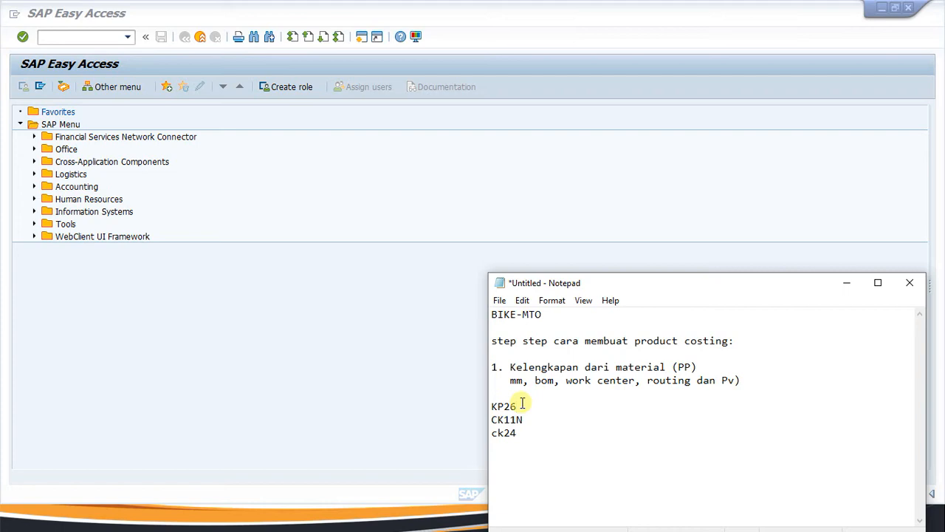
key(Up)
text(2. run costig)
key(BackSpace)
key(BackSpace)
text(ing)
key(Return)
key(Return)
key(Return)
key(Return)
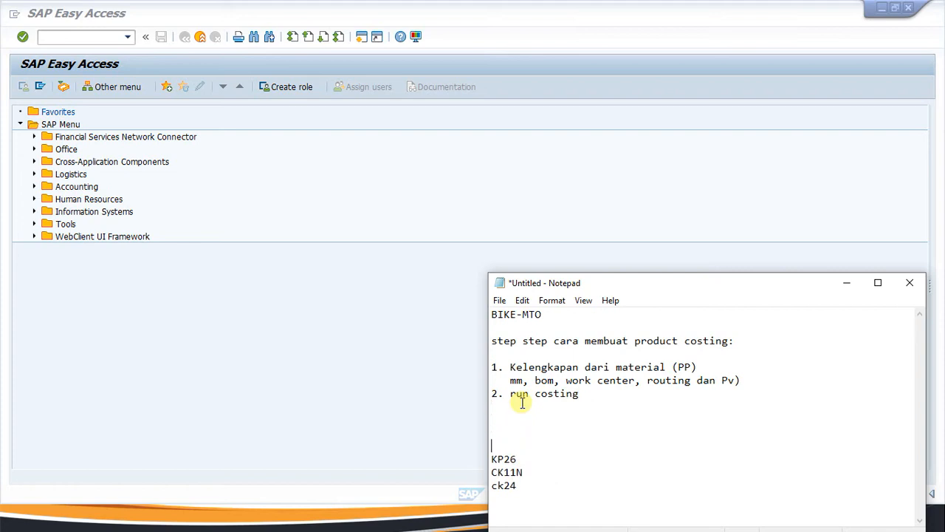
key(Up)
key(Up)
key(Up)
text(3. create producti)
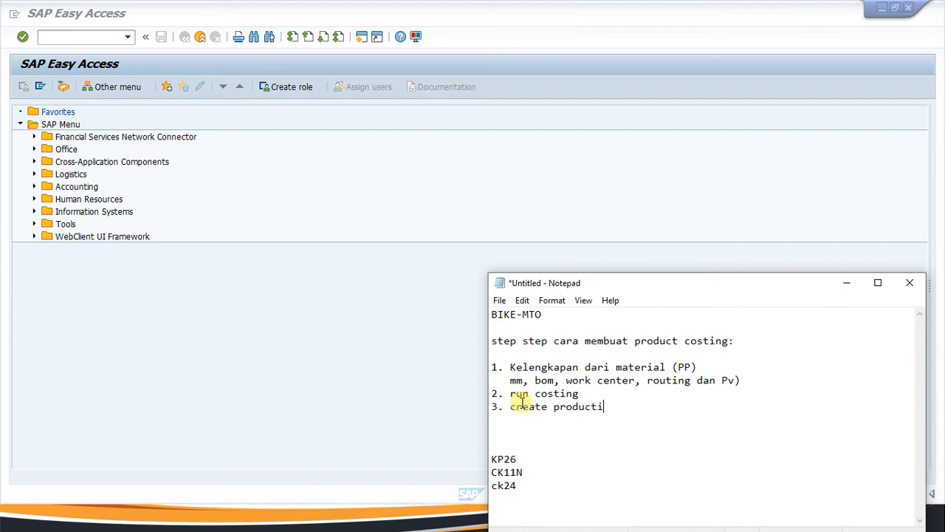
text(on order)
Append '/ NPD' to the heading, add a '-------' separator above KP26, and select BIKE-MTO.
key(Up)
key(Up)
key(Up)
key(Up)
key(Right)
key(Right)
key(Right)
key(Right)
key(Right)
key(Right)
key(Right)
key(Right)
key(Right)
key(Right)
key(Right)
key(Right)
text(/ NPD)
key(Left)
key(Up)
key(Down)
key(Down)
key(Down)
key(Down)
key(Down)
key(Down)
key(Down)
key(Down)
key(Down)
text(-------)
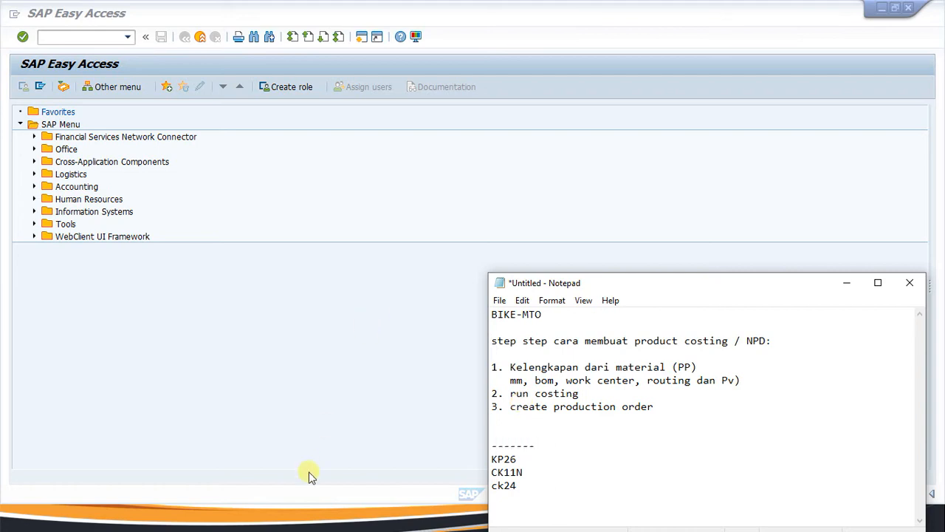
drag(550, 316, 442, 308)
key(ctrl+c)
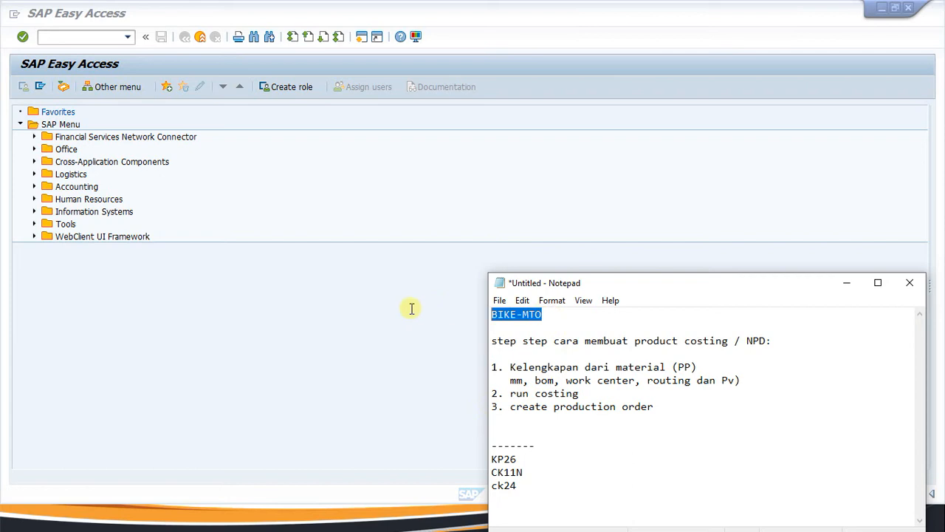
Show the MD04 stock/requirements list for BIKE-MTO at plant SC11 and select the 20-piece planned order.
click(68, 36)
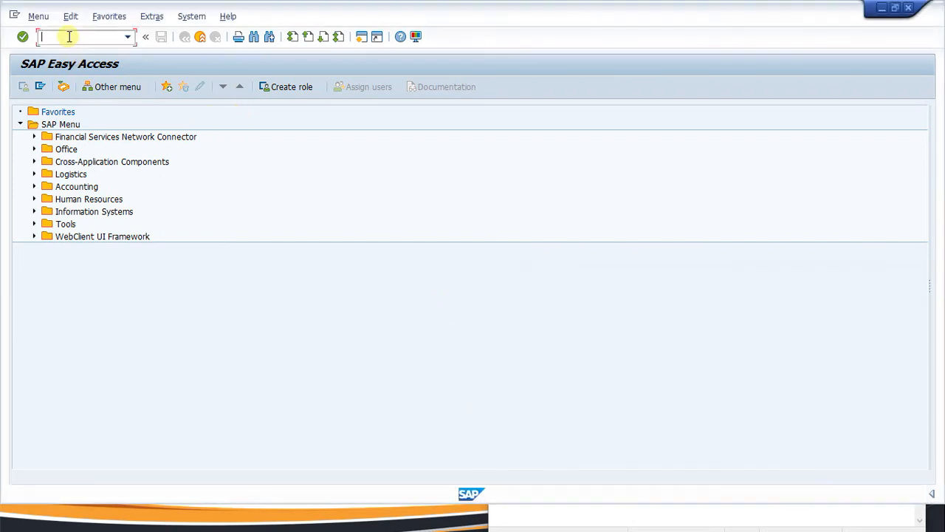
text(md04)
key(Return)
key(ctrl+v)
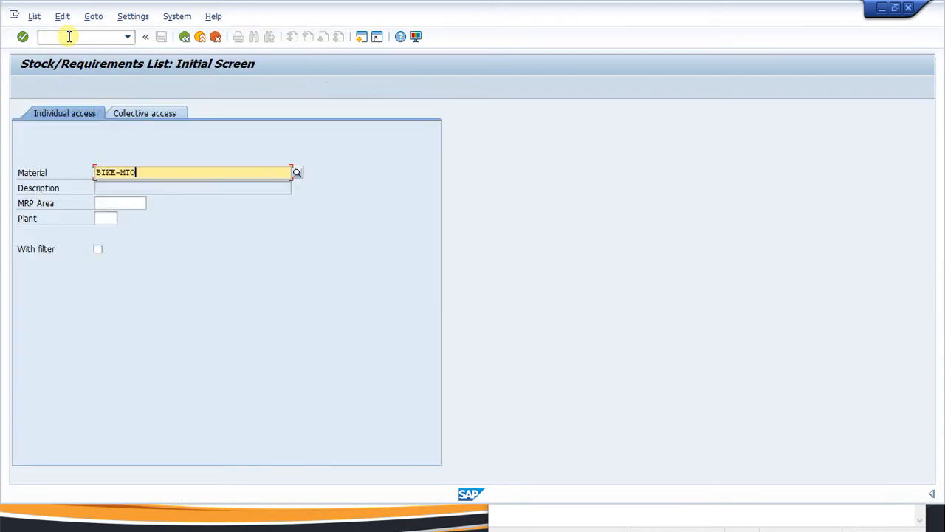
click(101, 218)
text(sc11)
key(Return)
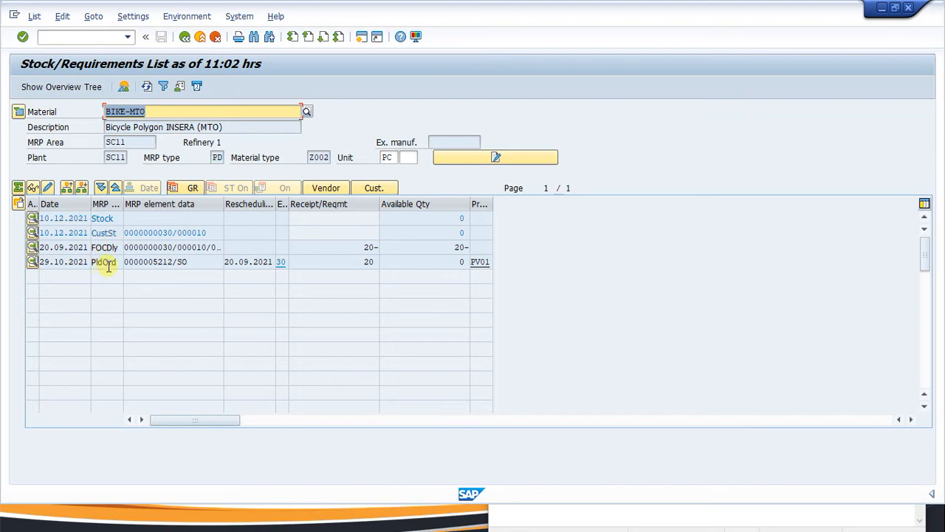
click(155, 110)
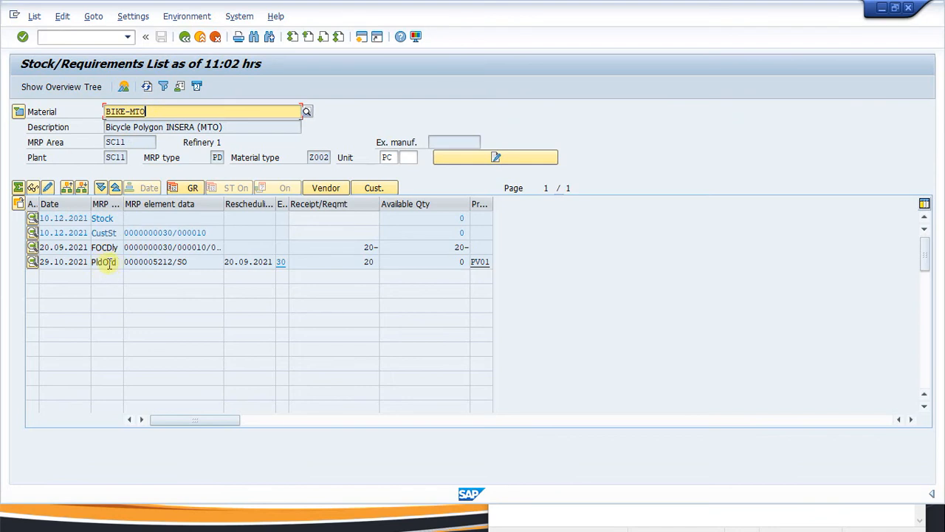
click(108, 263)
Convert the 20-piece BIKE-MTO planned order into a PP01 production order for plant SC11.
double_click(108, 264)
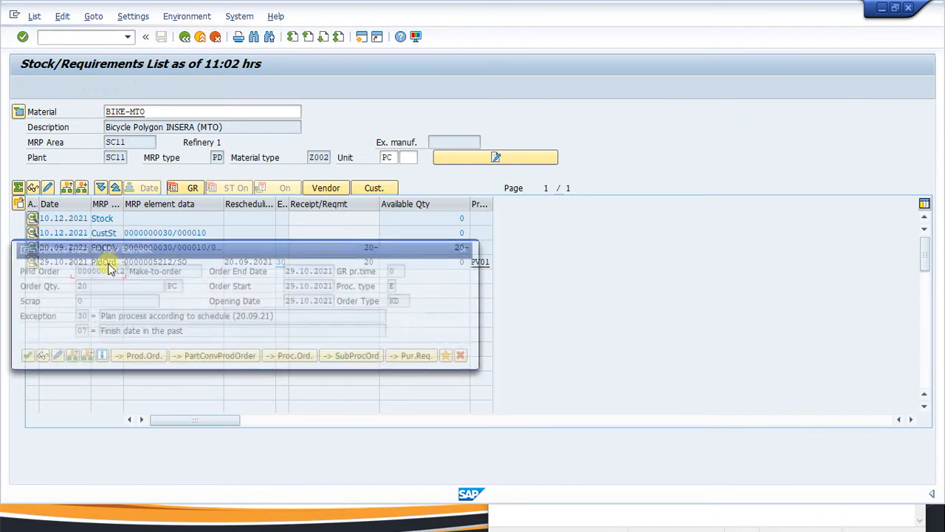
drag(129, 246, 342, 263)
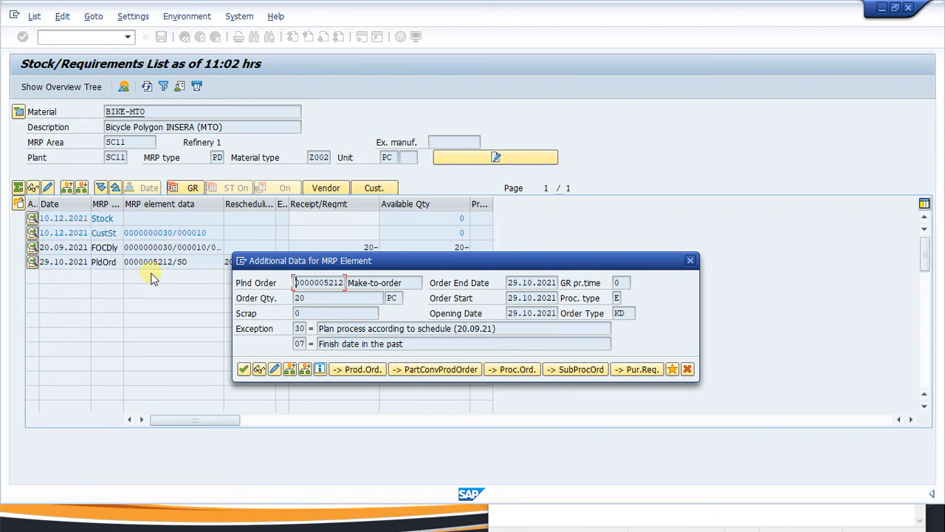
click(358, 370)
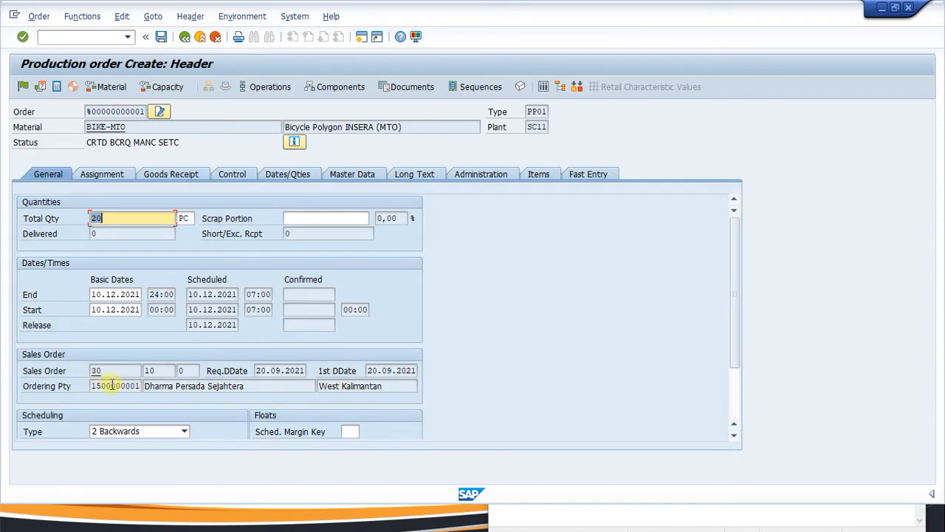
Release and try to save the production order, declining at the cost calculation error.
click(22, 88)
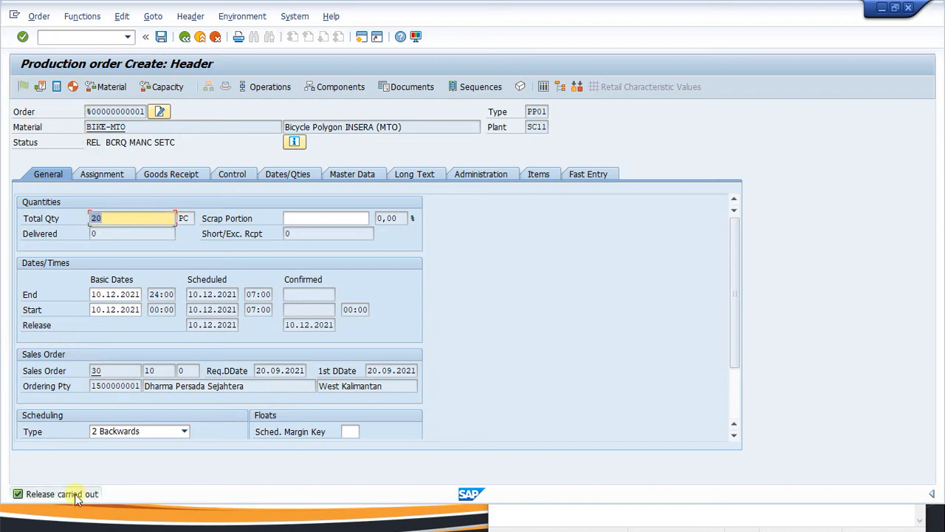
click(161, 37)
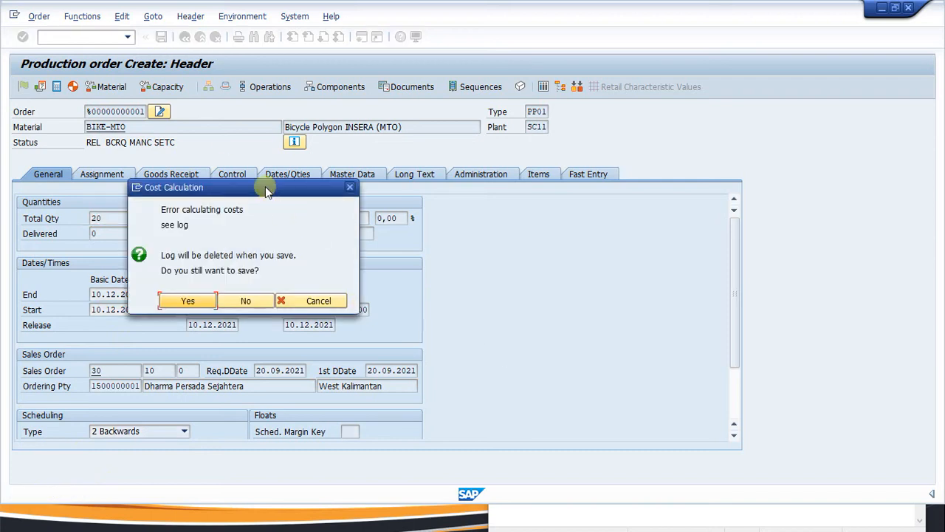
drag(266, 188, 405, 215)
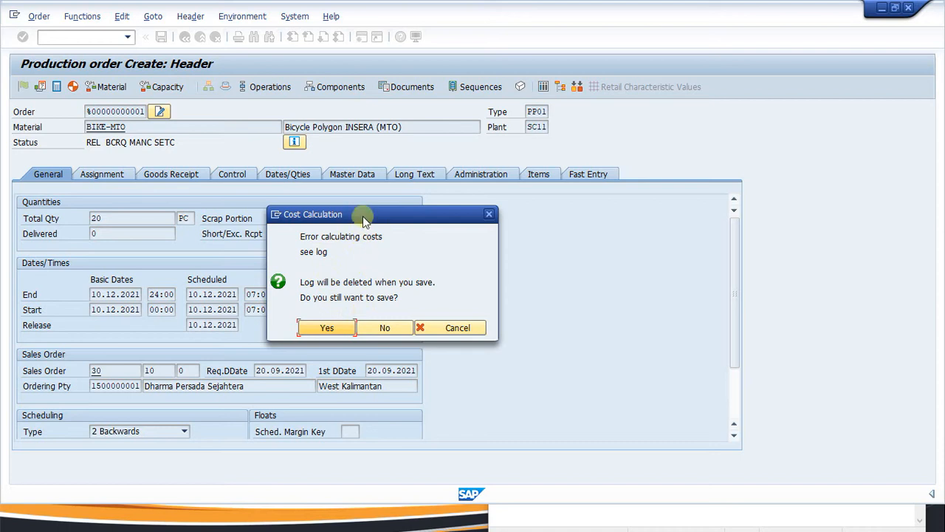
drag(363, 216, 345, 203)
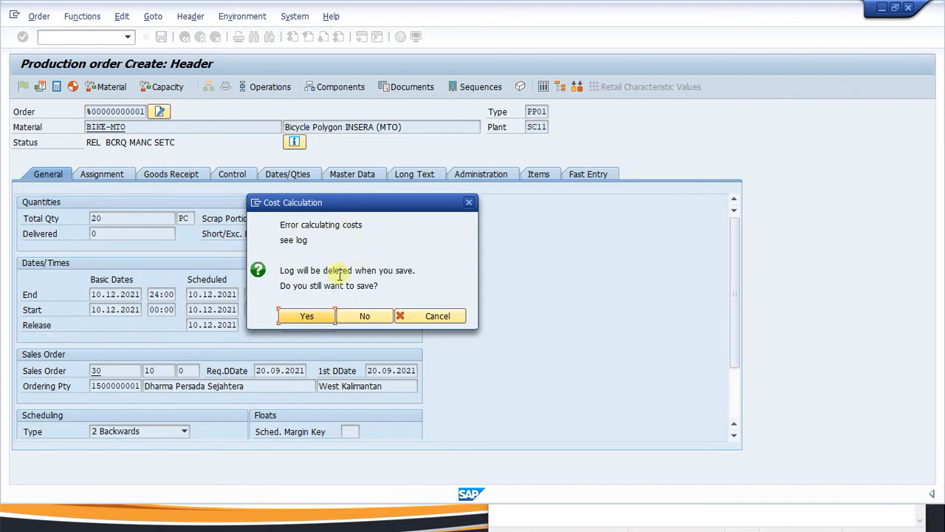
click(362, 315)
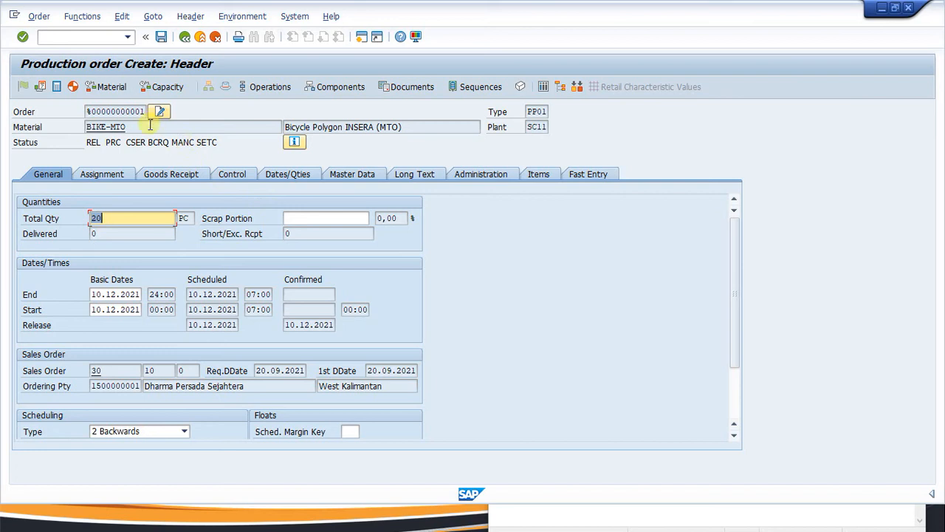
Copy the material number BIKE-MTO, then exit the order without saving it.
click(150, 126)
drag(150, 126, 64, 127)
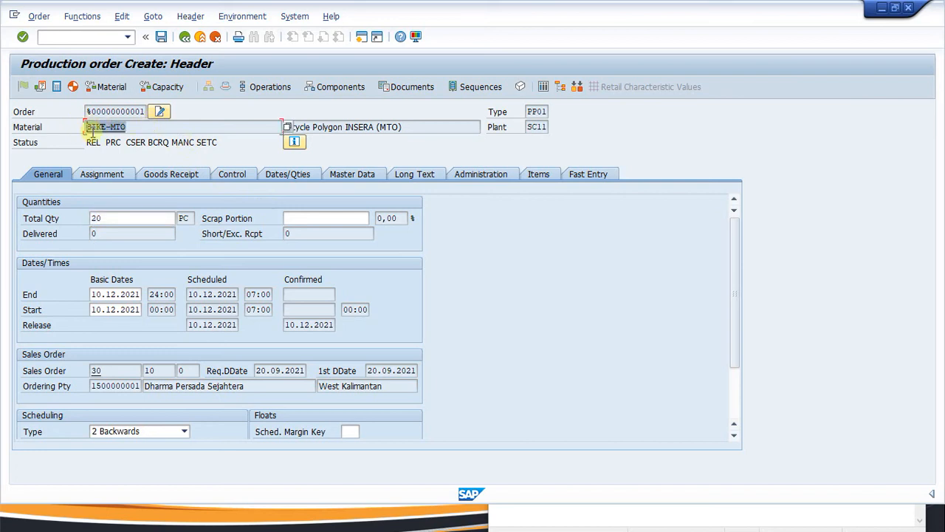
click(140, 130)
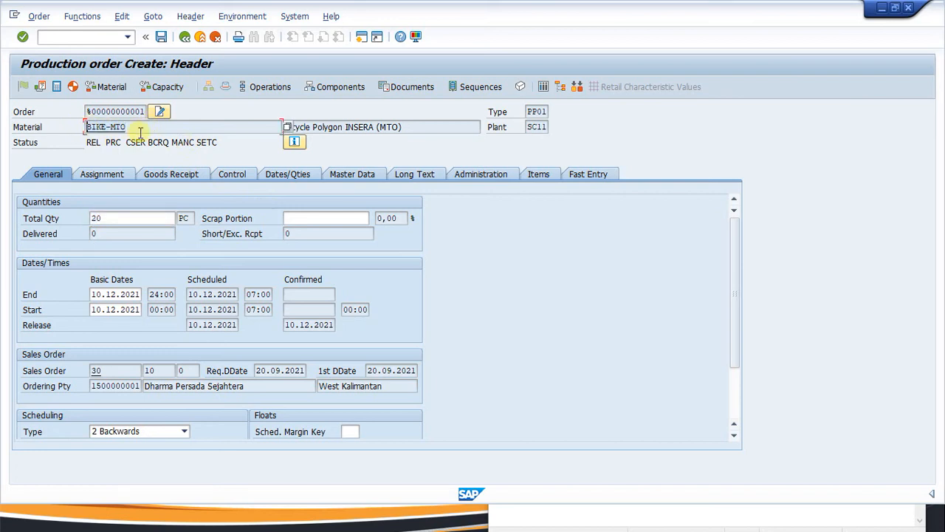
click(184, 36)
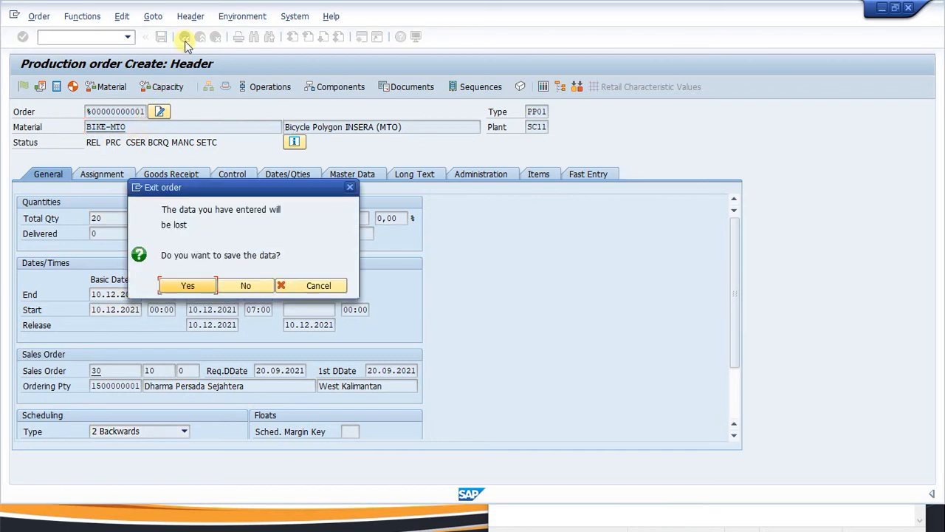
click(244, 285)
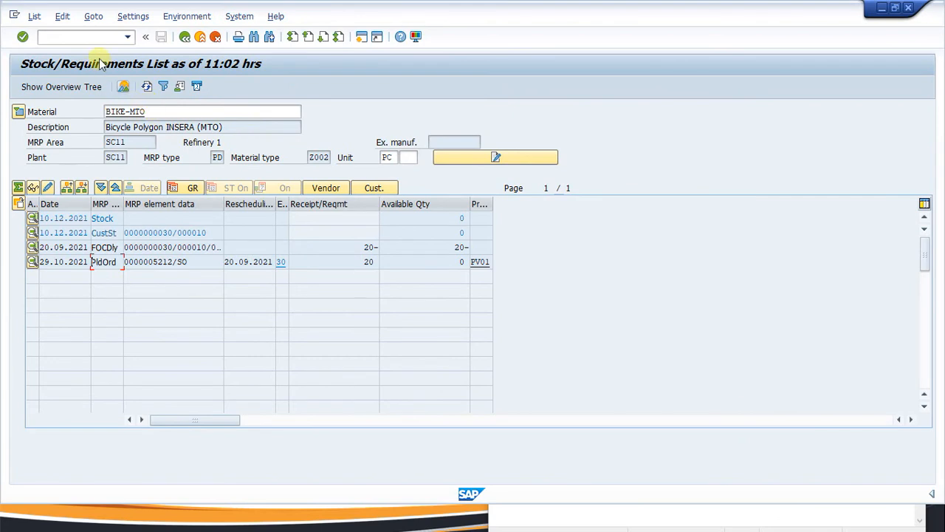
Open BIKE-MTO in MM02 at the Accounting 1 view for plant SC11.
click(70, 36)
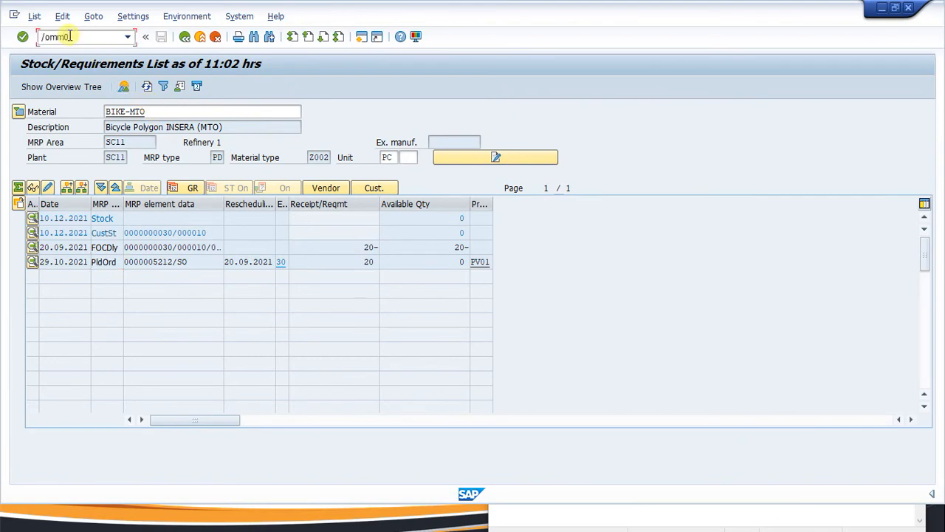
key(Return)
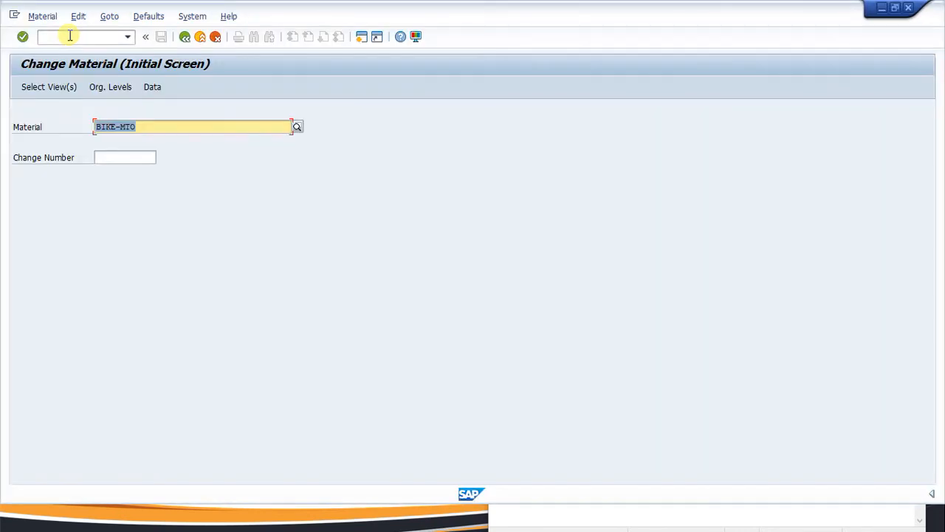
key(Return)
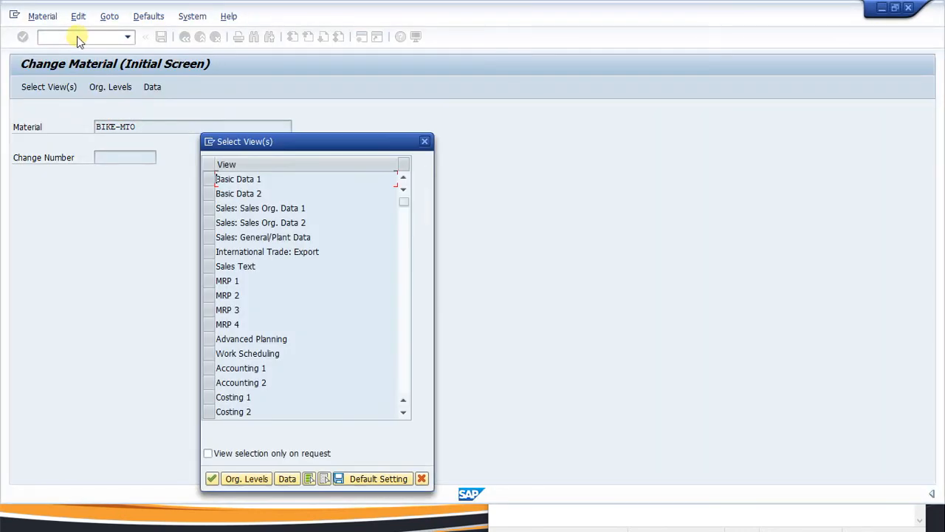
click(209, 368)
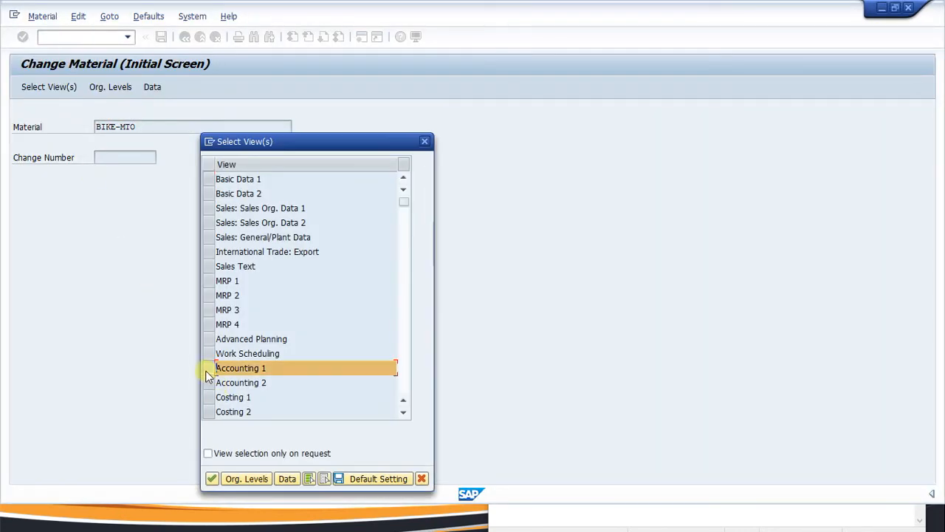
click(211, 478)
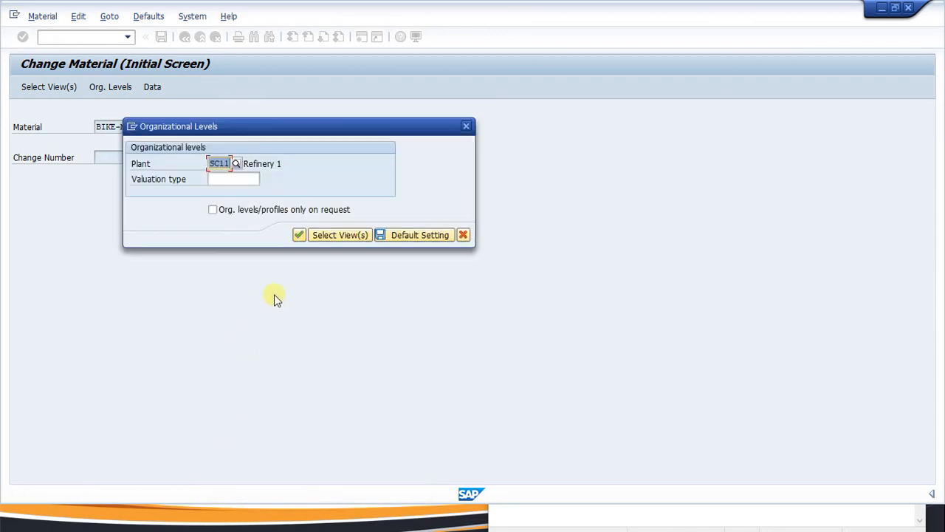
click(300, 237)
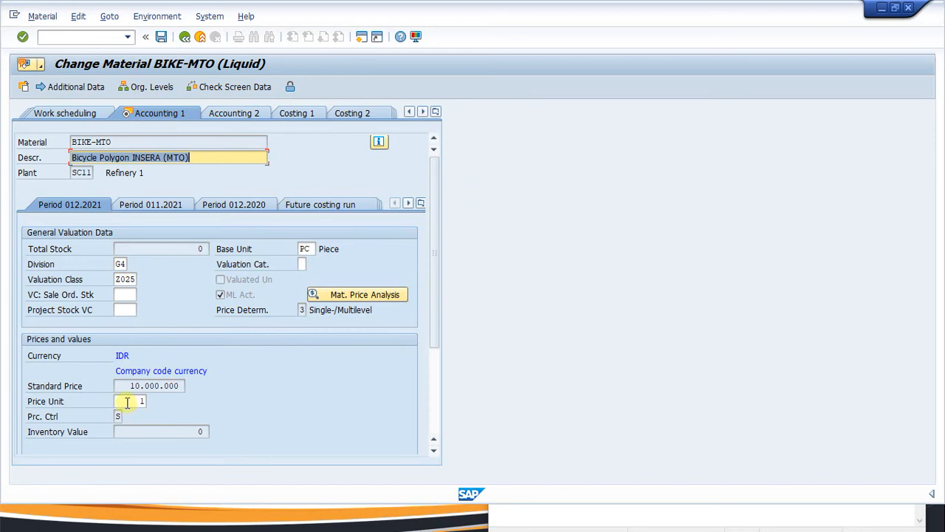
Select the 10.000.000 standard price and show the Costing 2 standard cost estimate.
drag(127, 387, 183, 392)
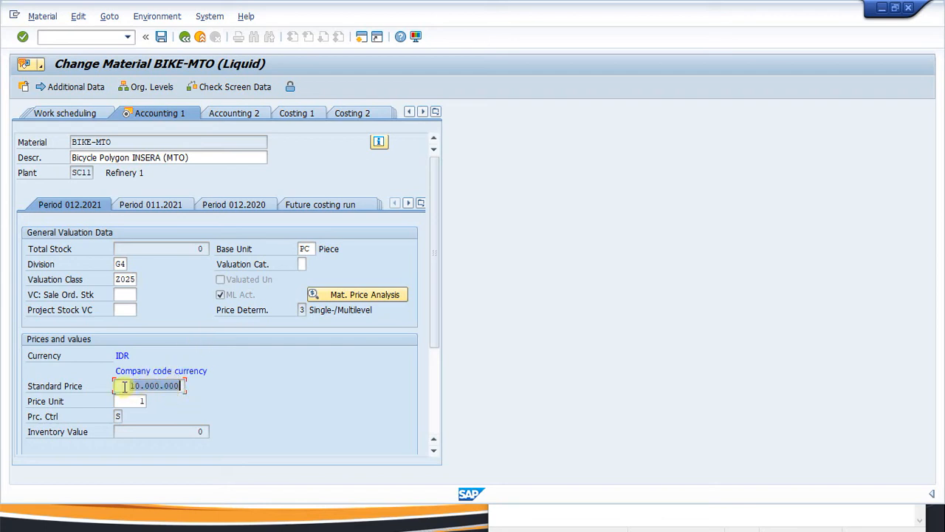
click(128, 385)
click(360, 114)
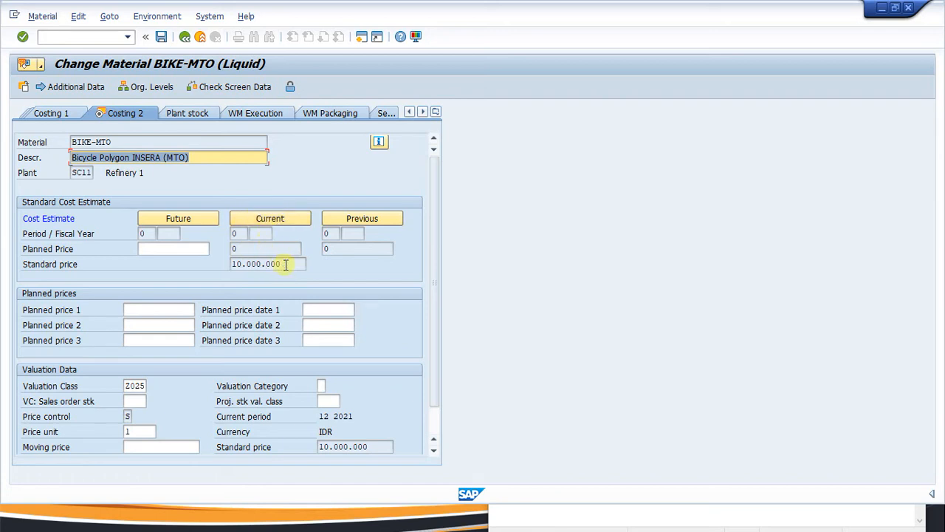
drag(285, 264, 232, 264)
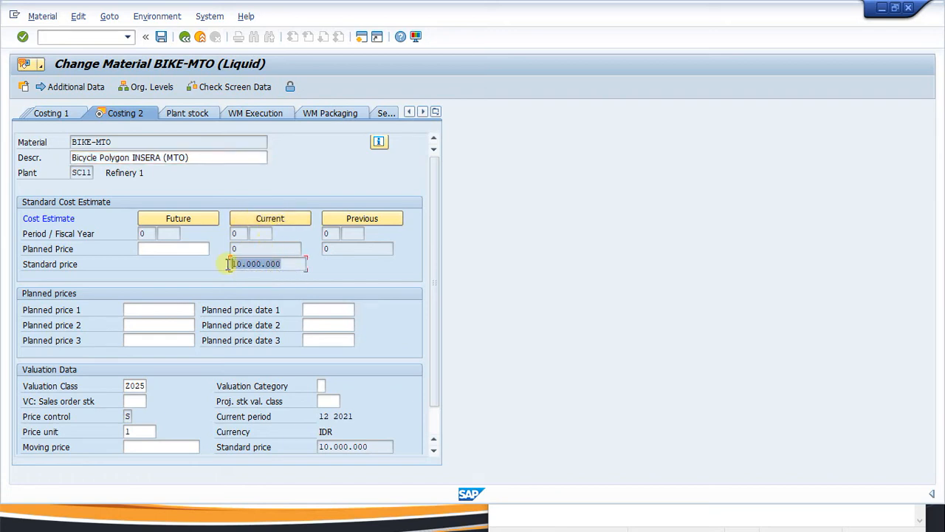
click(284, 263)
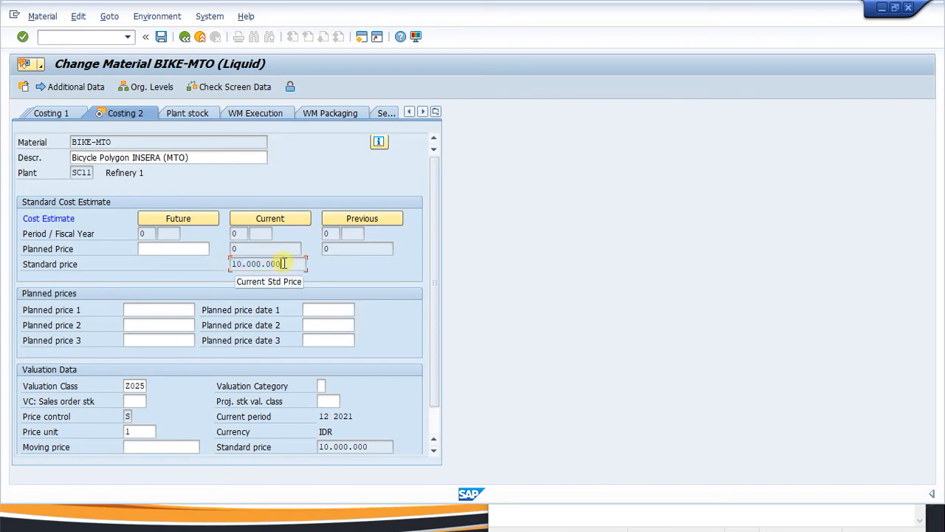
click(248, 246)
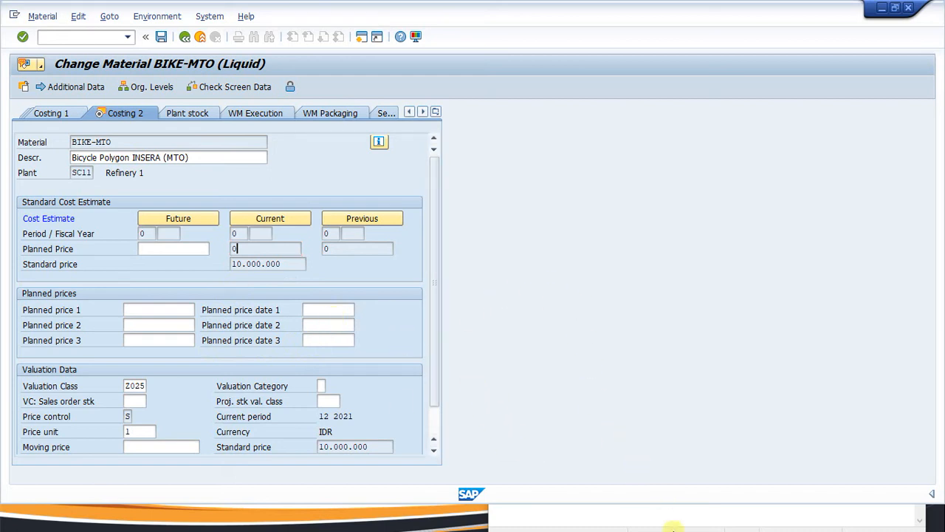
key(super)
click(633, 511)
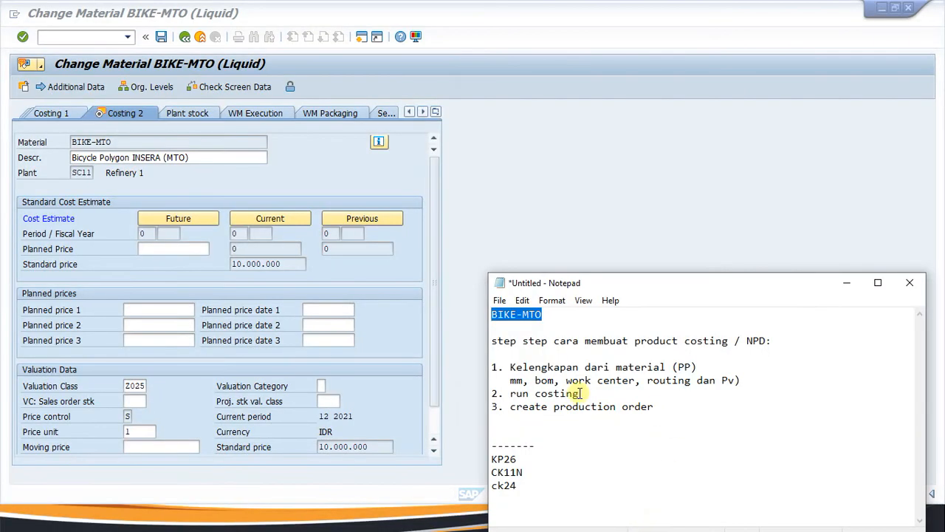
drag(527, 456, 480, 459)
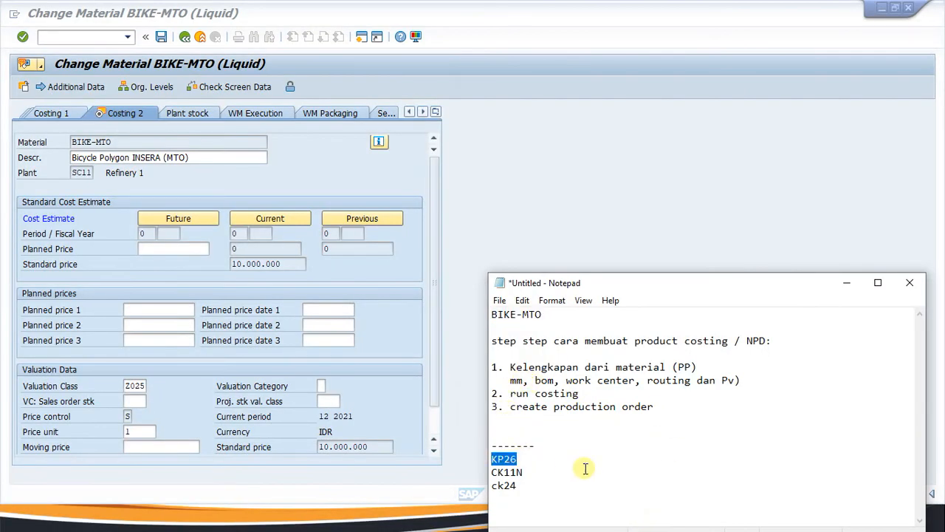
click(498, 174)
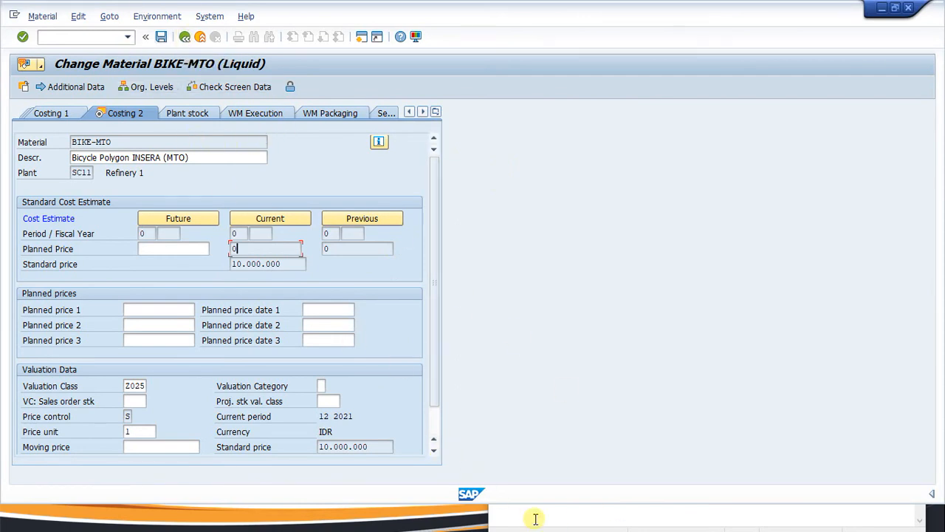
key(super)
Back on the stock/requirements list, inspect the planned order's additional data and close it.
mouse_move(559, 516)
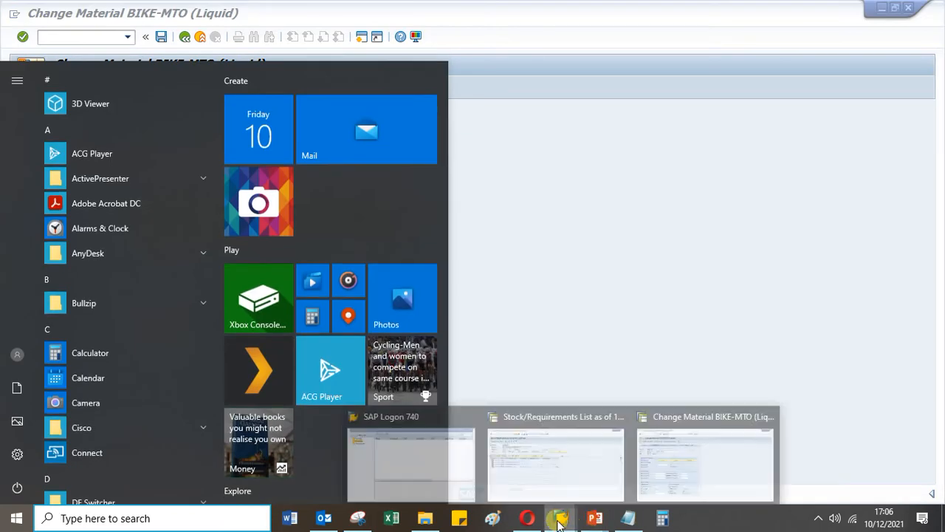
click(532, 488)
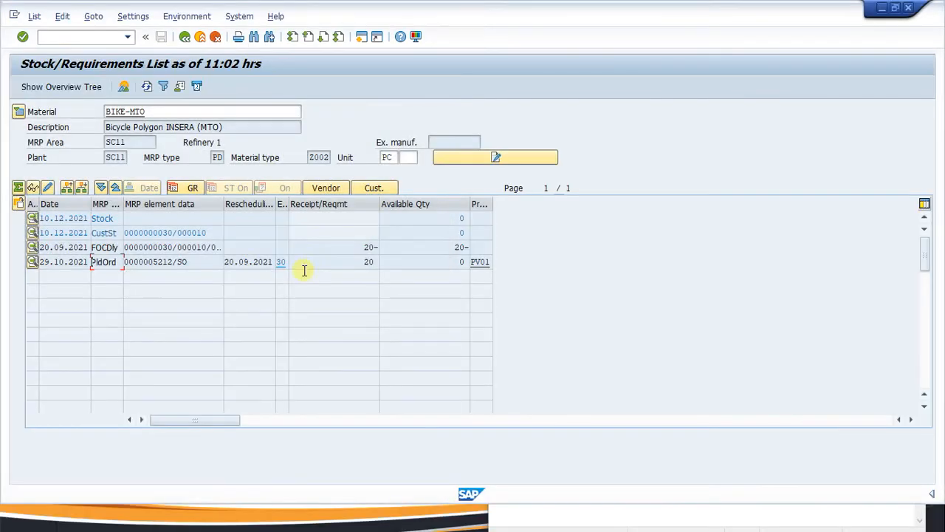
double_click(110, 264)
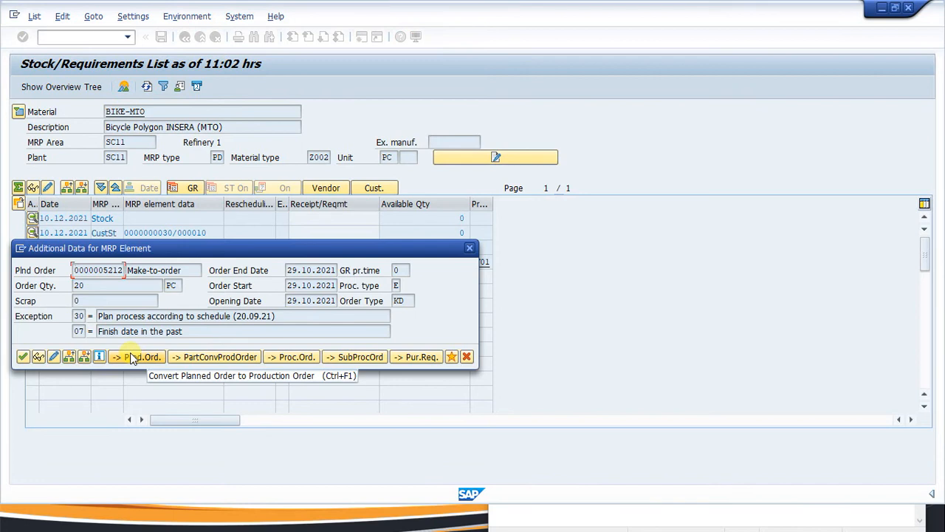
click(469, 248)
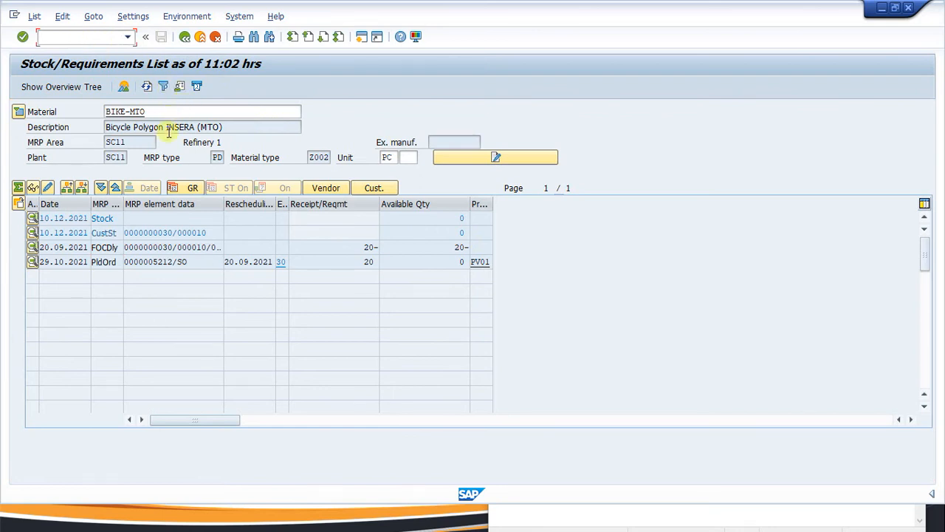
Copy BIKE-MTO and start CO01 production order creation for plant SC11, type PP01.
double_click(132, 111)
key(ctrl+c)
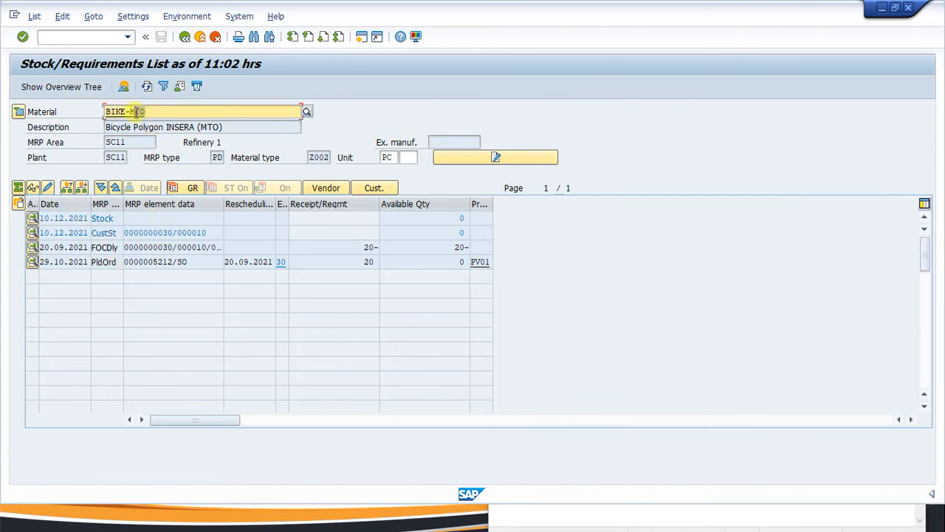
click(66, 37)
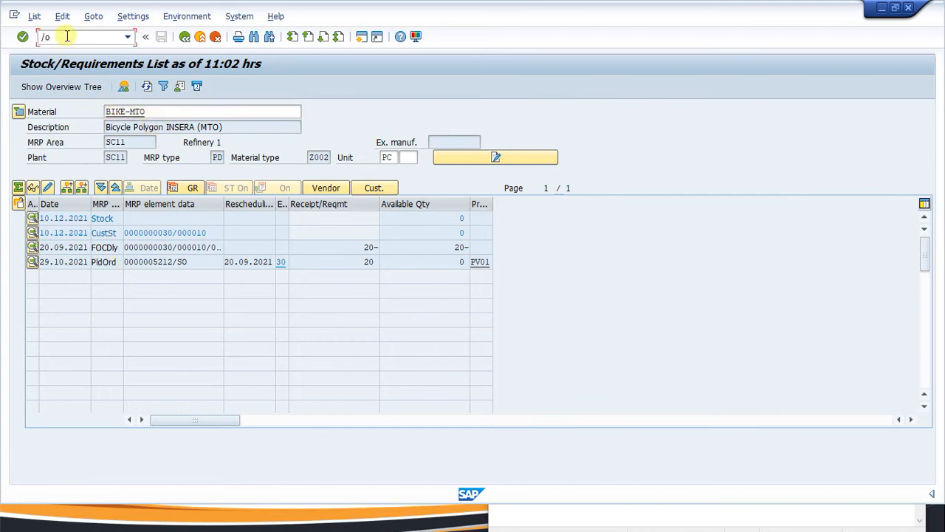
key(Return)
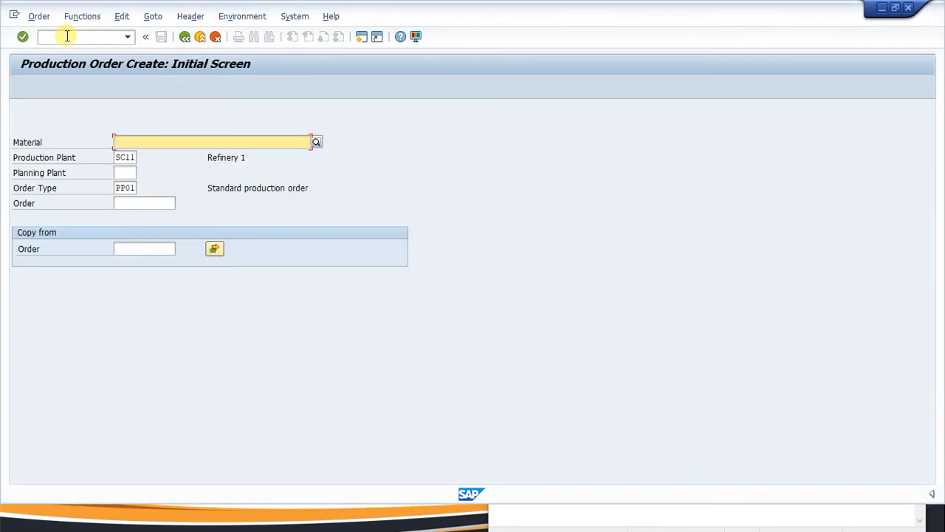
Create a BIKE-MTO production order for 10 PC scheduled from the current date.
key(ctrl+v)
key(Return)
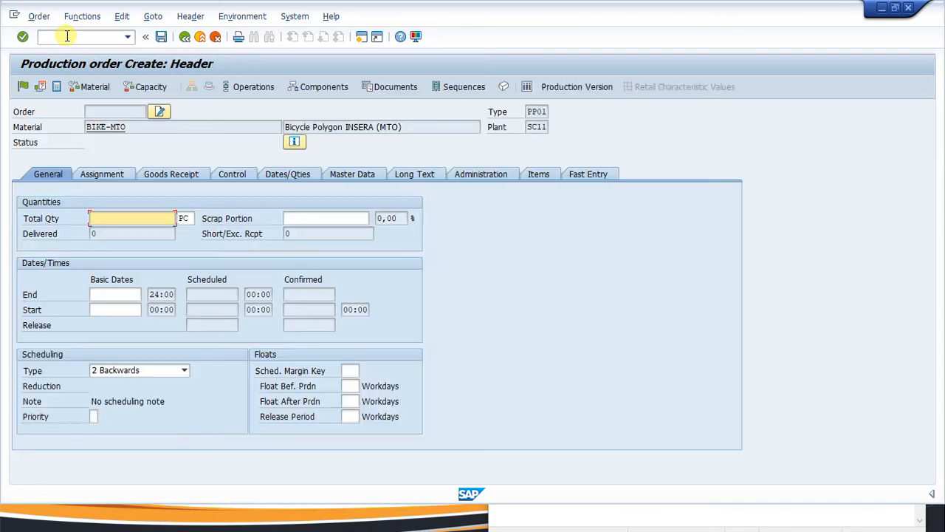
text(10)
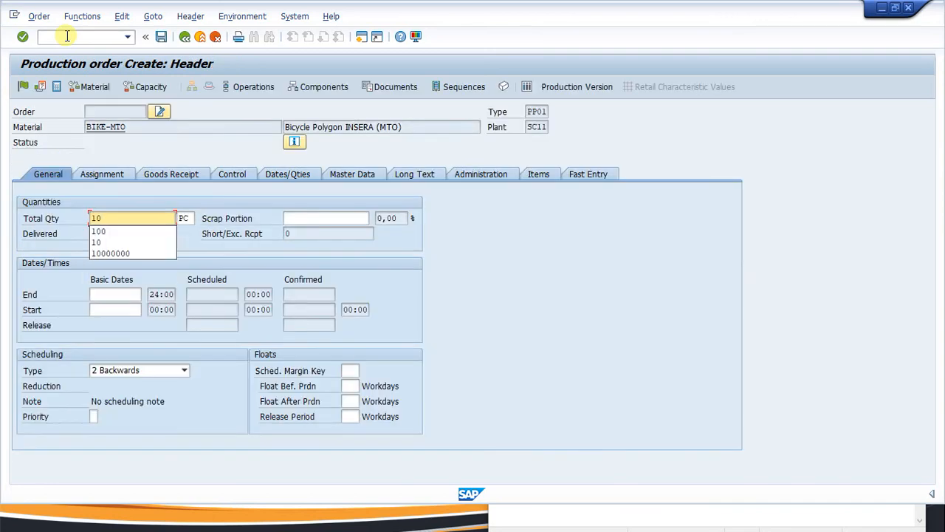
click(184, 372)
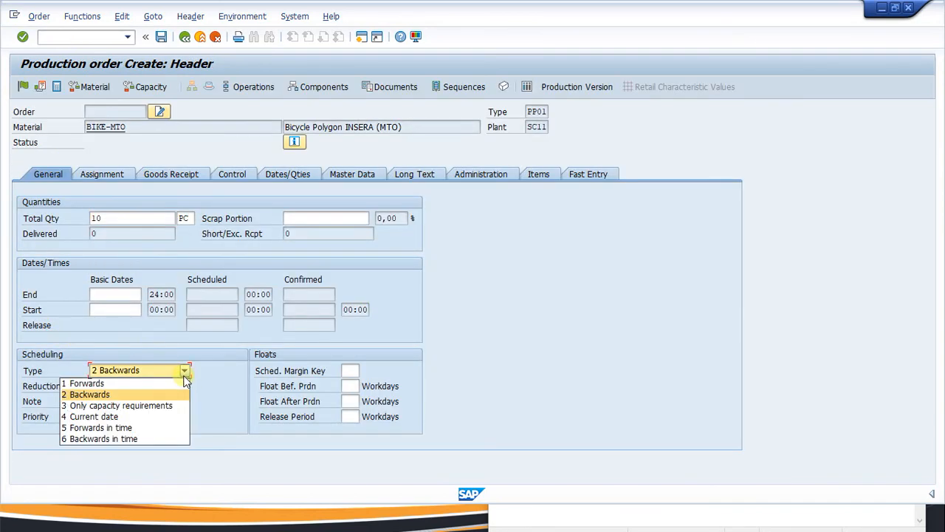
click(124, 413)
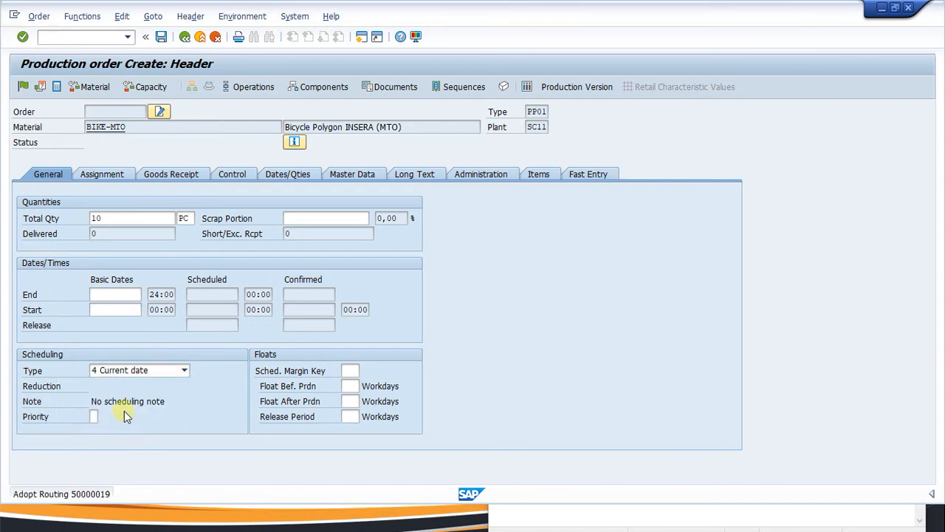
key(Return)
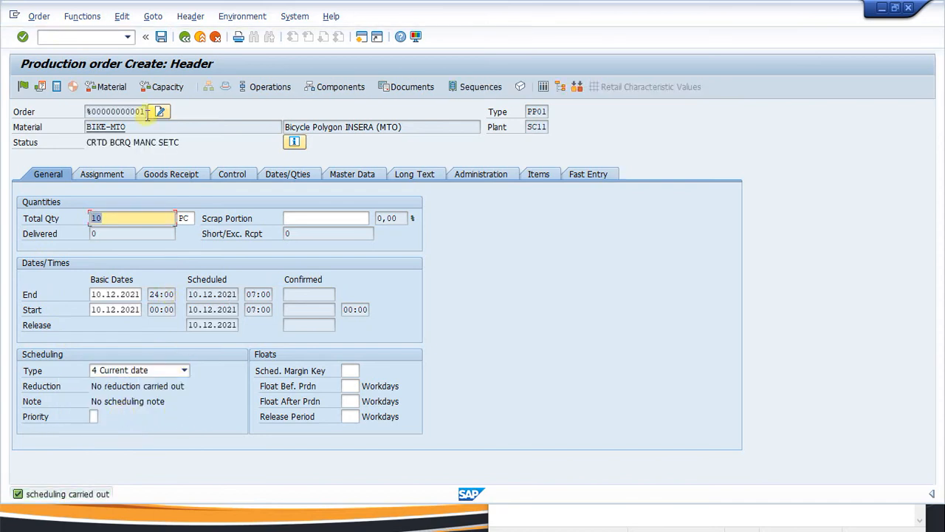
Release the order and save it, answering No to the cost calculation error.
click(21, 87)
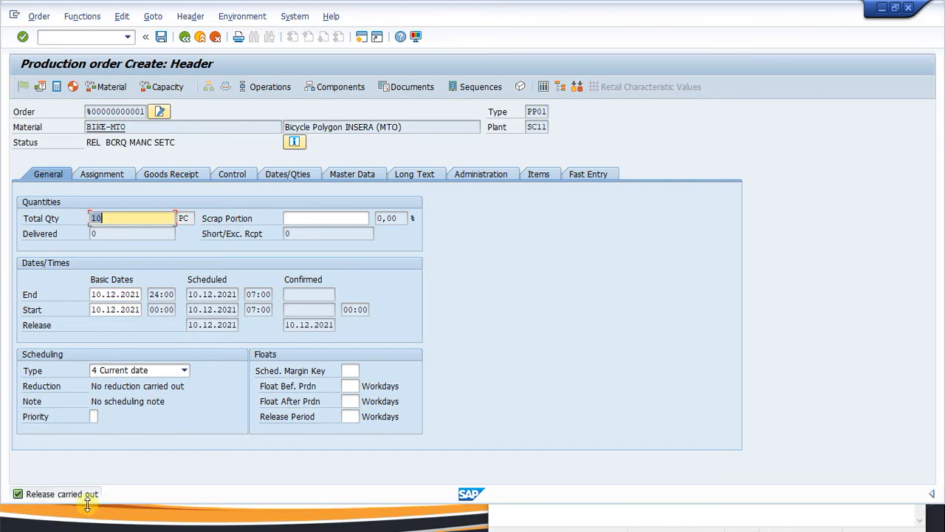
click(159, 42)
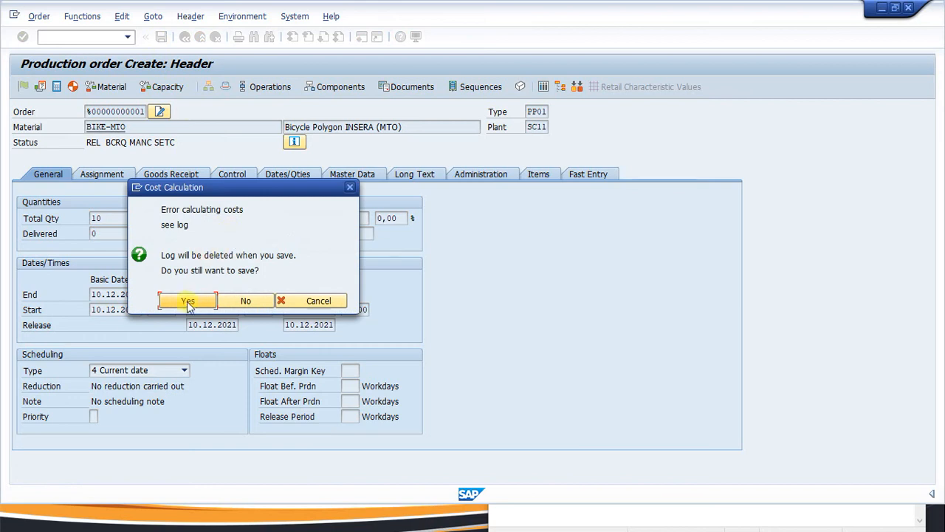
click(262, 302)
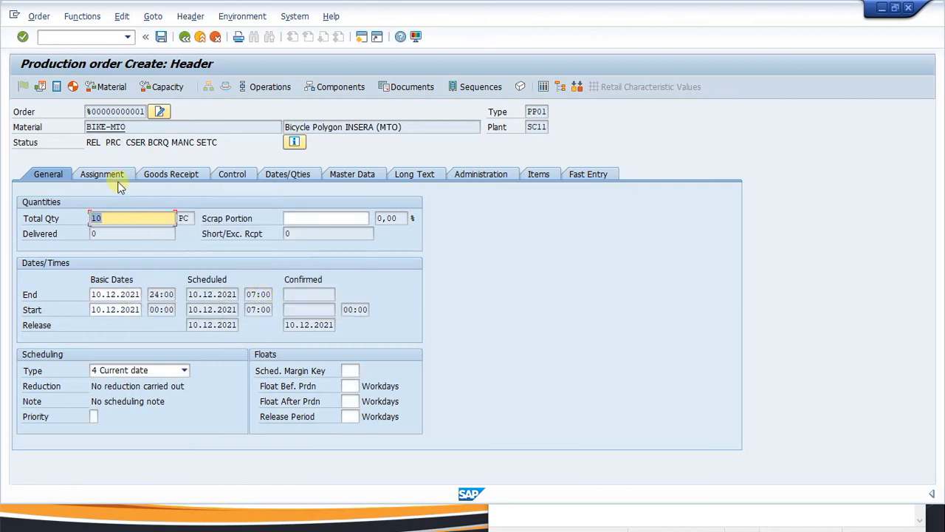
Widen the Work Center column for operation 0010 (REF-001), check the PEDAL component, and open REF-001.
click(266, 91)
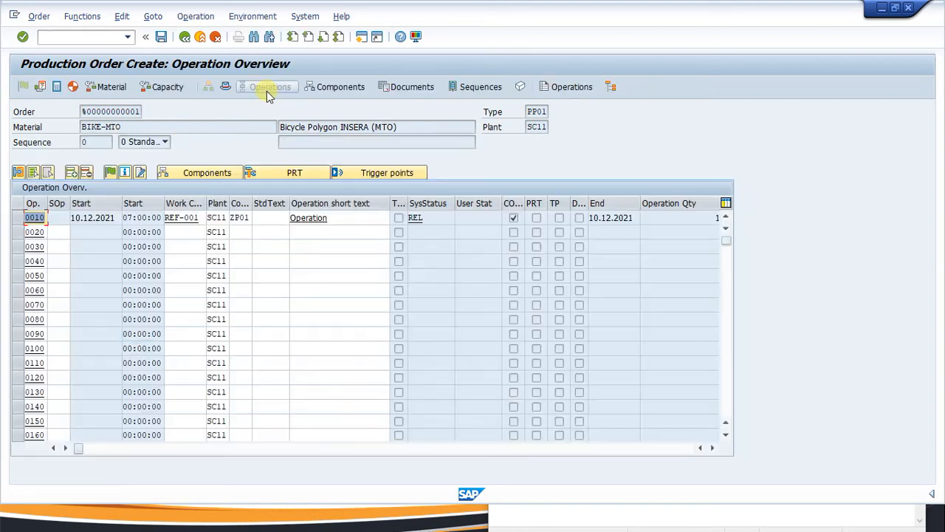
click(183, 217)
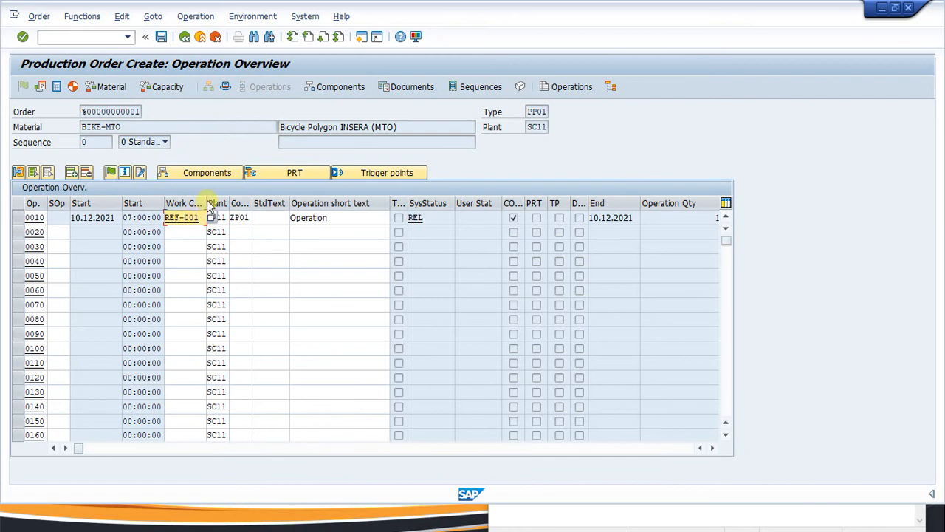
drag(206, 204, 225, 204)
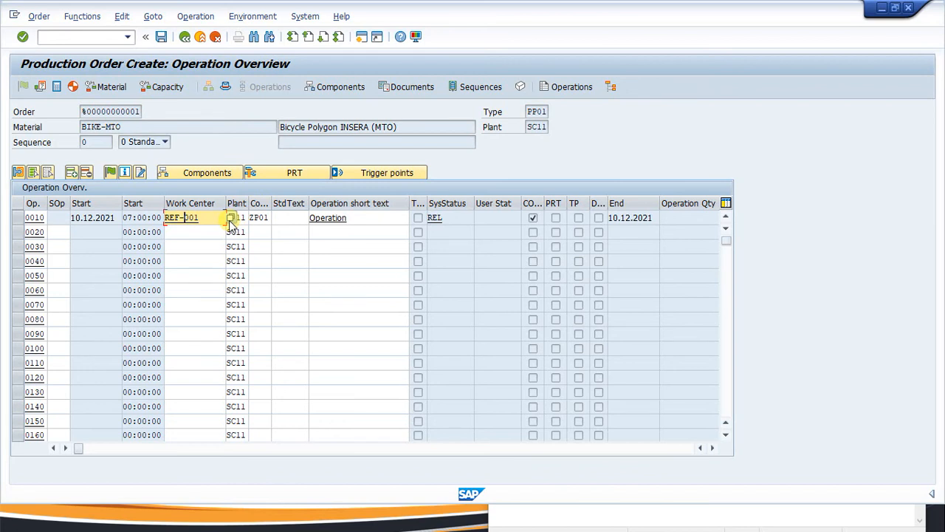
click(337, 89)
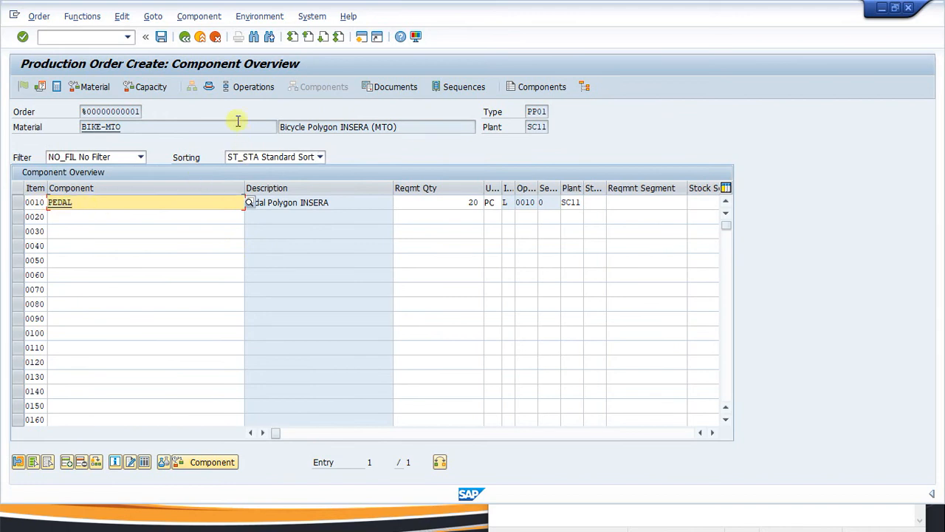
click(249, 88)
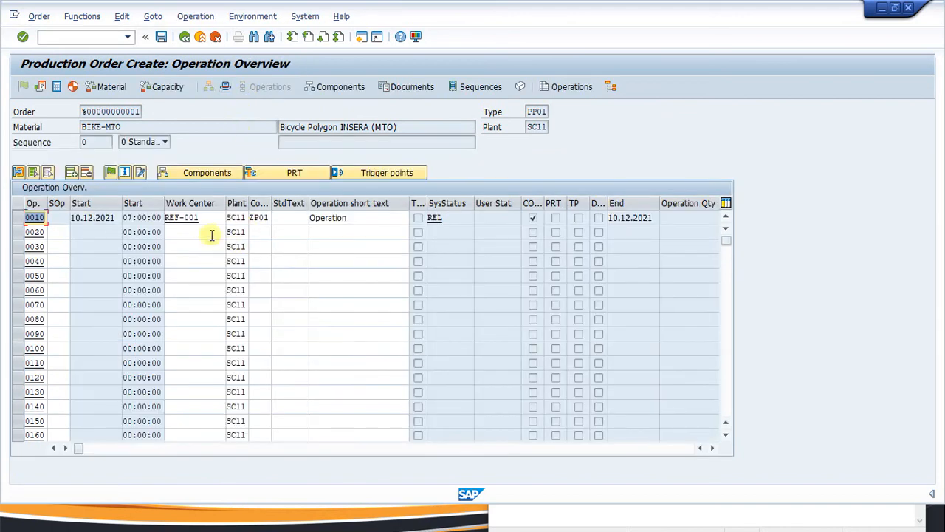
click(188, 219)
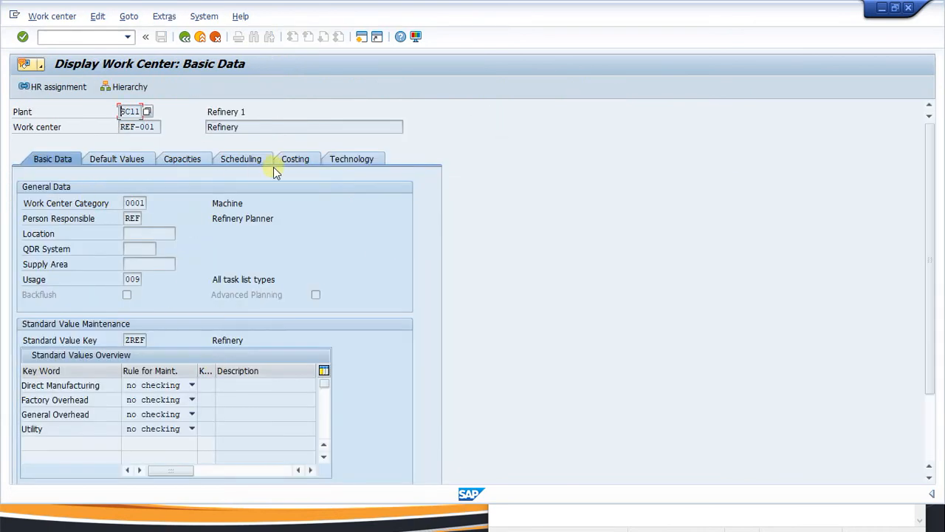
Review REF-001's costing data: cost center SC1101111 and activity types DM01, FOH01, GOH01, UTIL01.
click(290, 159)
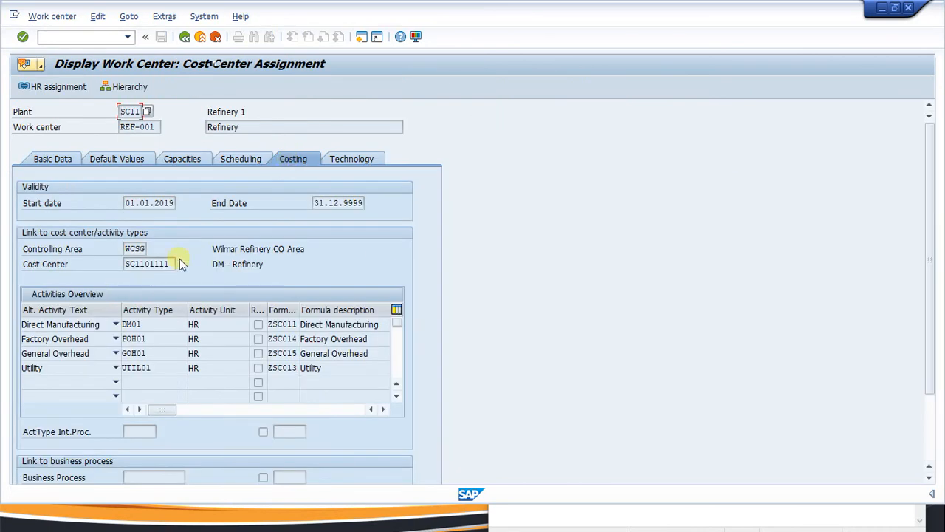
drag(177, 264, 104, 265)
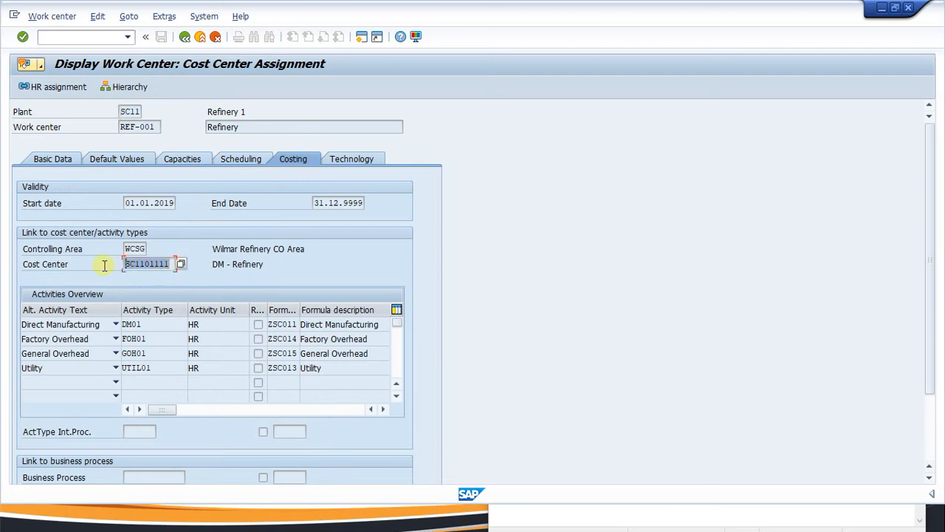
drag(175, 266, 113, 267)
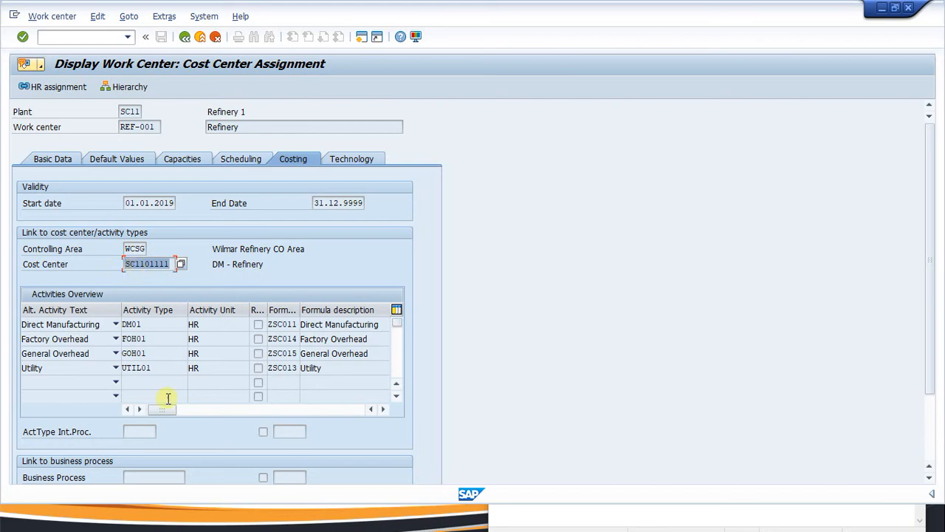
click(156, 323)
drag(156, 322, 139, 333)
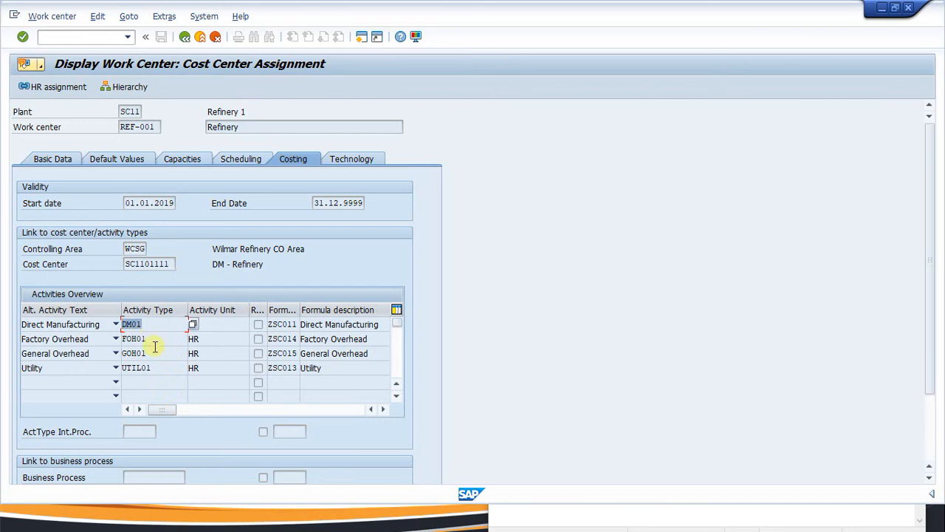
click(156, 344)
double_click(156, 343)
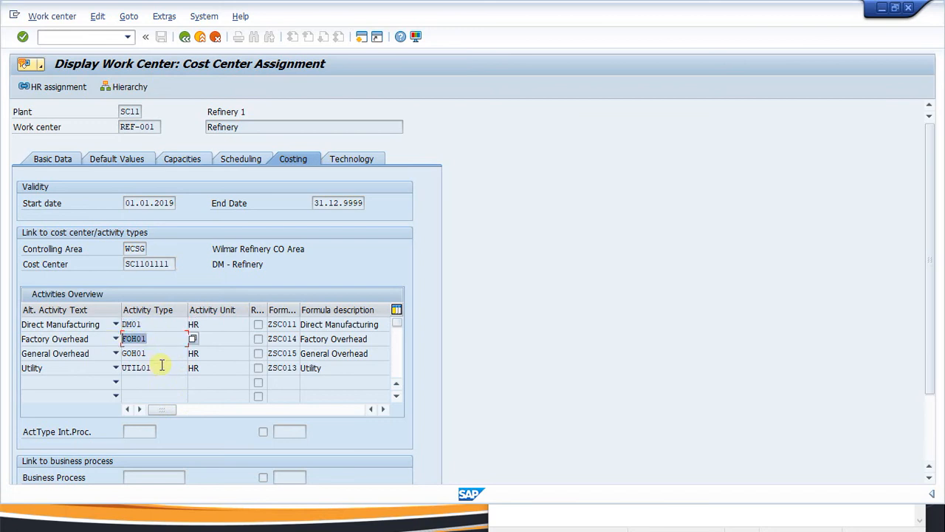
click(151, 355)
click(161, 338)
click(162, 367)
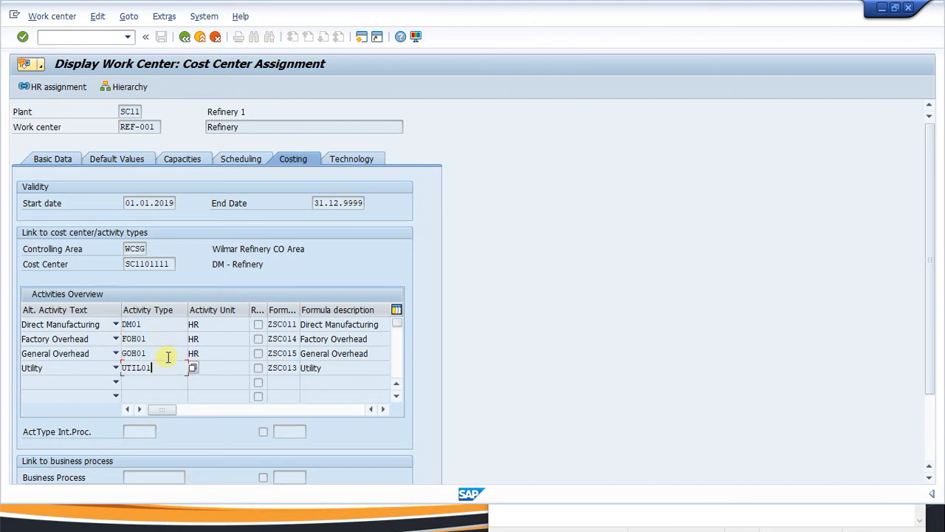
click(170, 326)
click(169, 337)
click(172, 354)
click(162, 336)
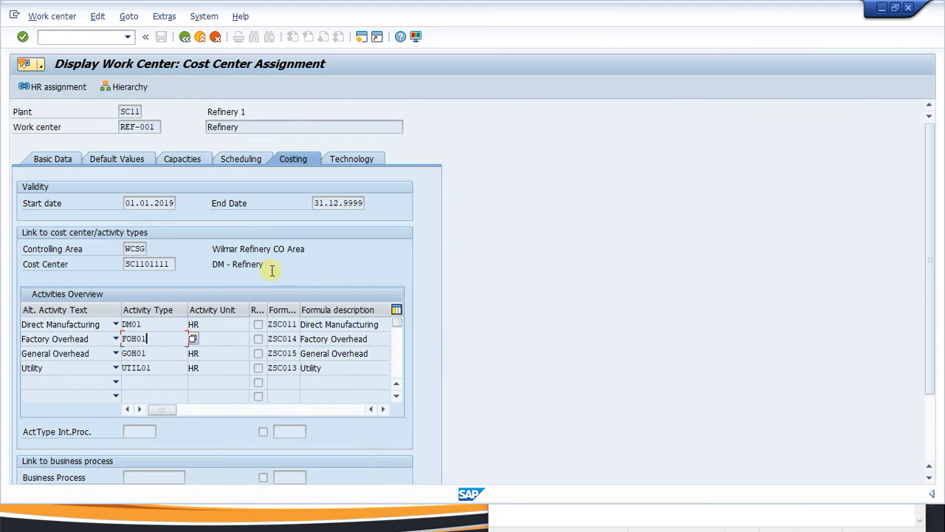
Start activity price planning with the /okp1 transaction code.
click(67, 41)
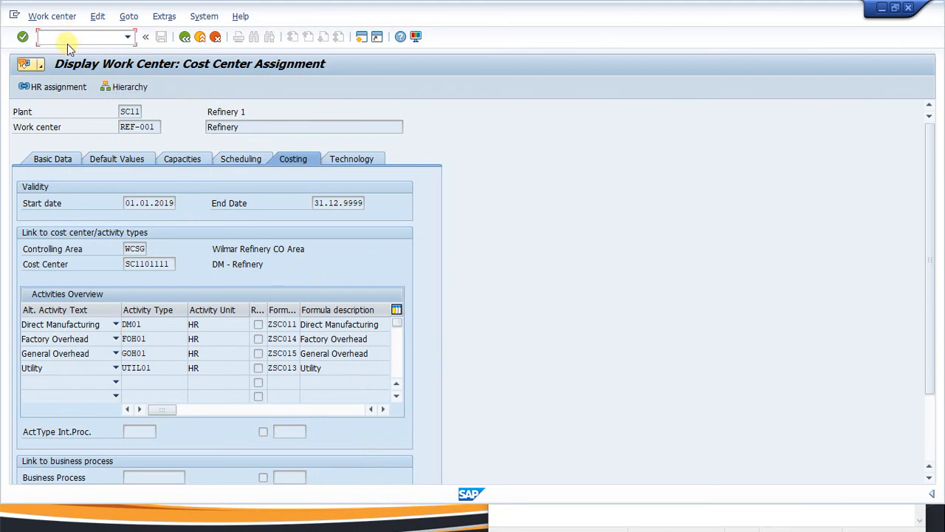
text(/okp1)
key(Return)
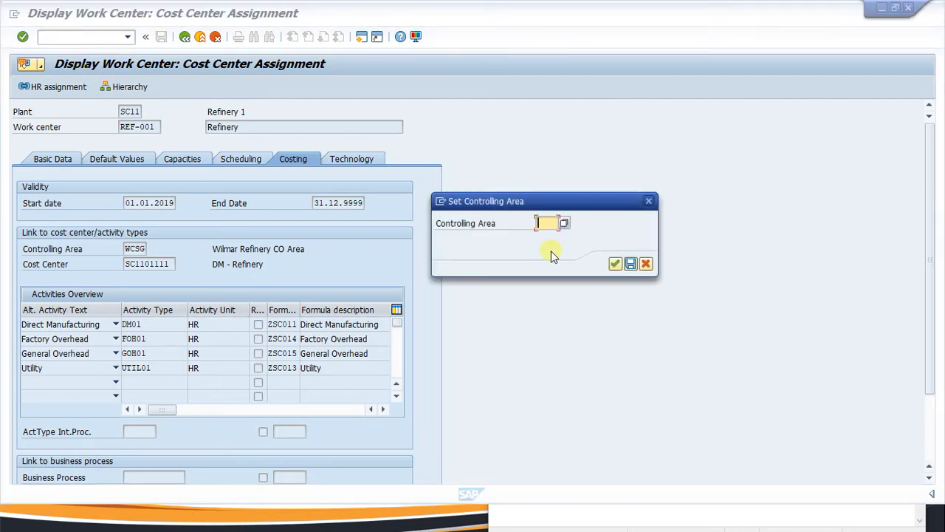
Set controlling area WCSG and choose plan/actual version 0.
key(BackSpace)
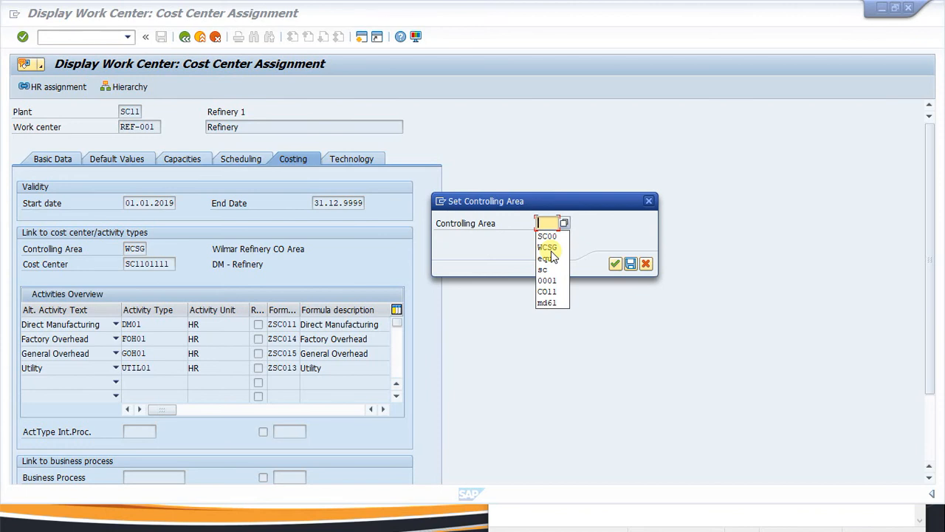
click(549, 248)
click(614, 264)
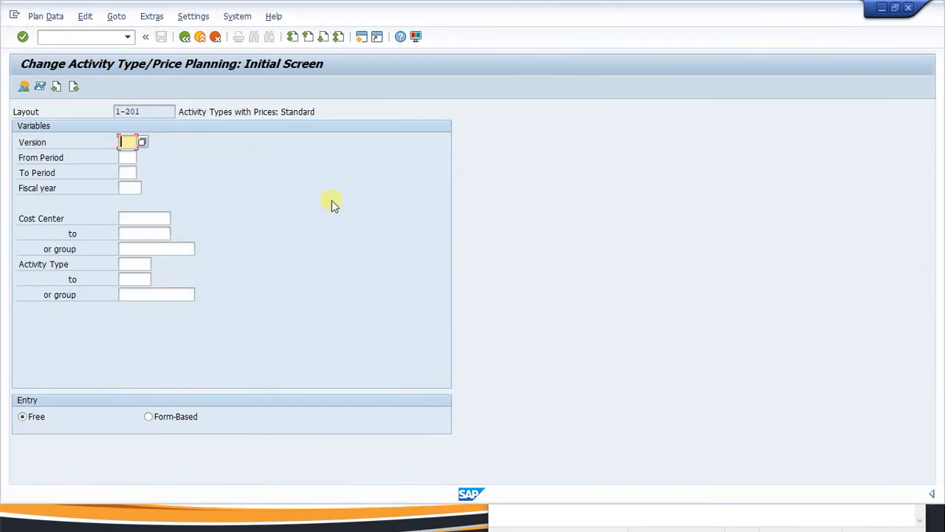
key(BackSpace)
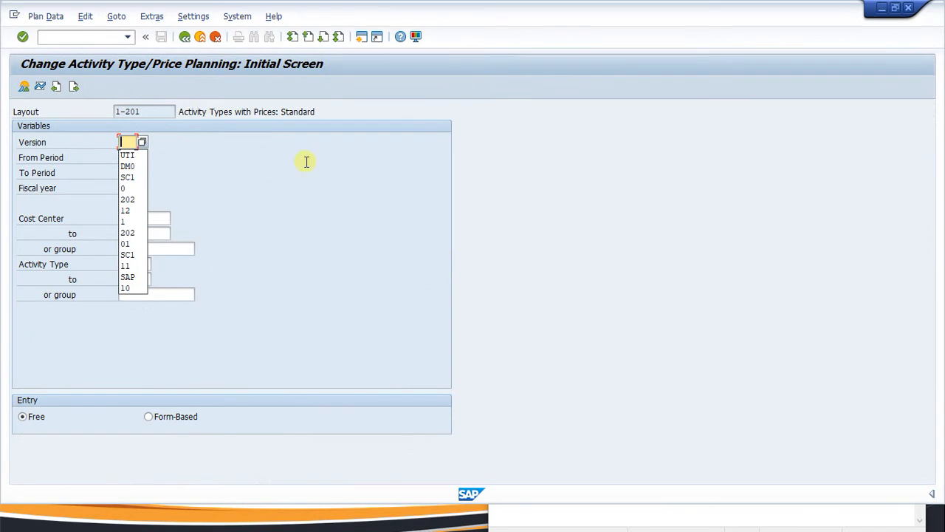
click(142, 142)
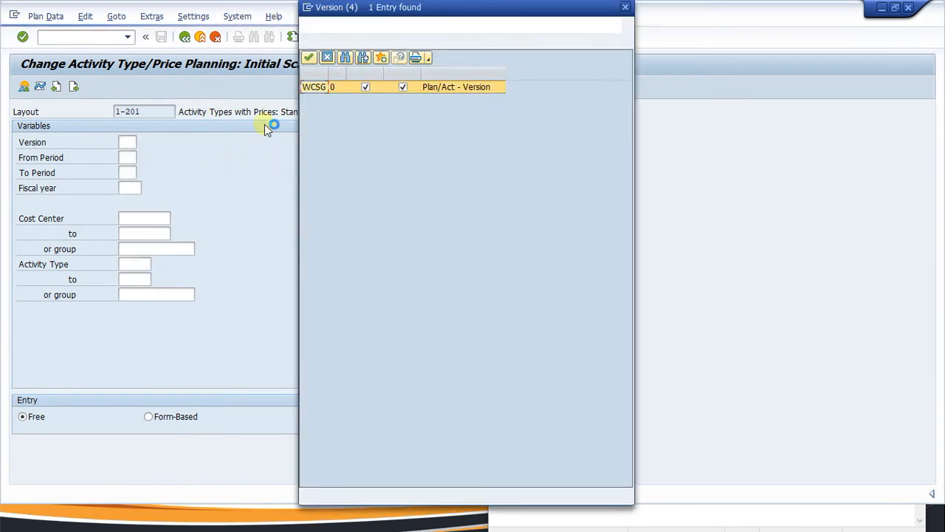
double_click(323, 90)
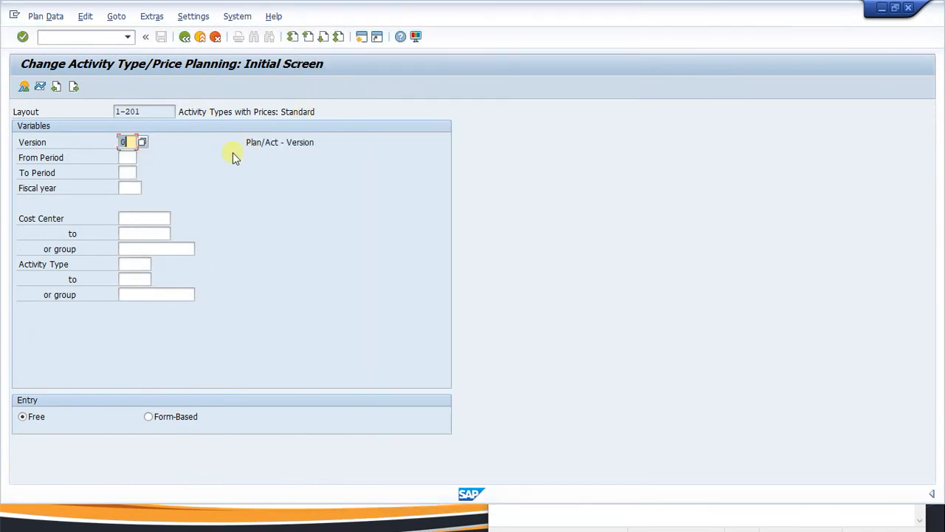
Enter periods 1 to 12, fiscal year 2021 and cost center SC1101111.
click(130, 157)
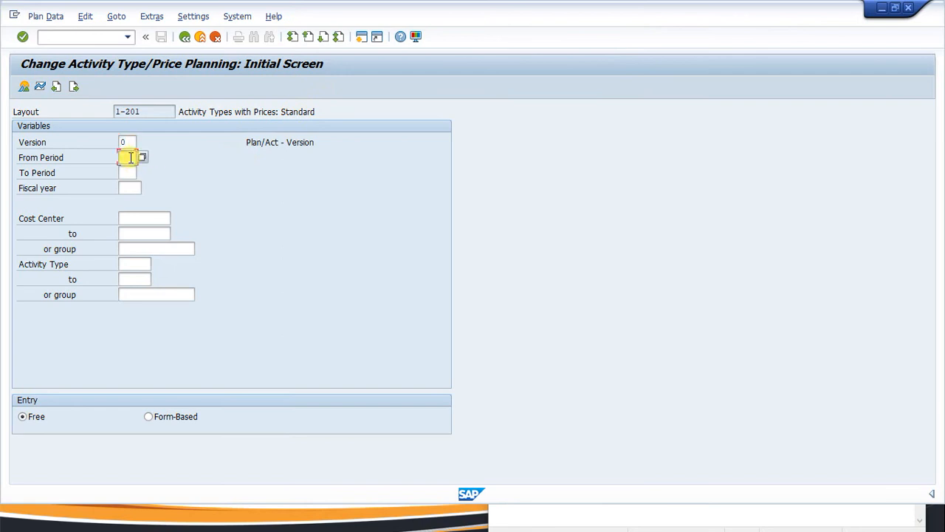
click(130, 158)
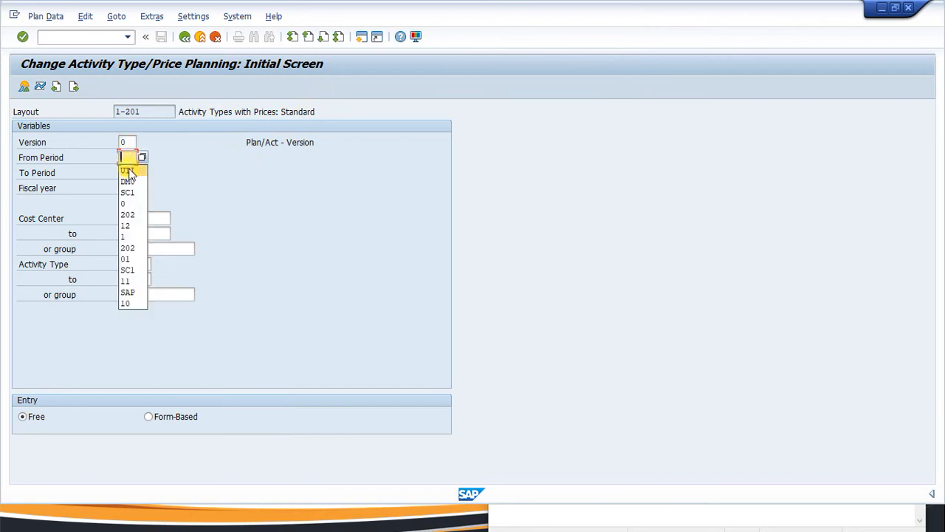
click(124, 235)
click(127, 172)
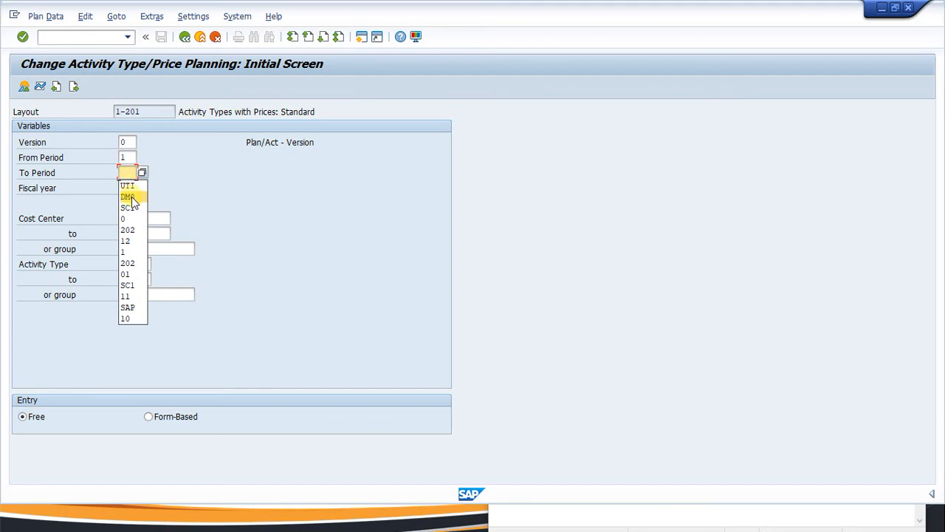
click(126, 240)
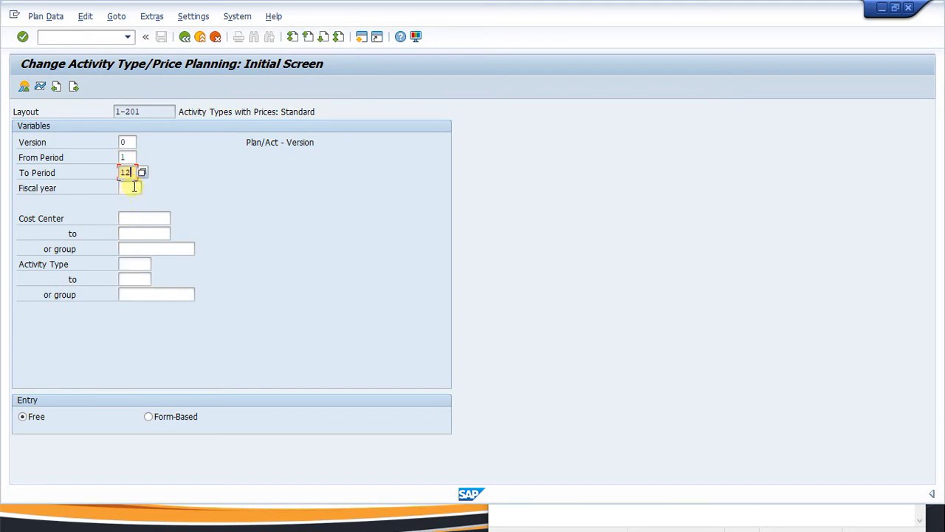
click(126, 187)
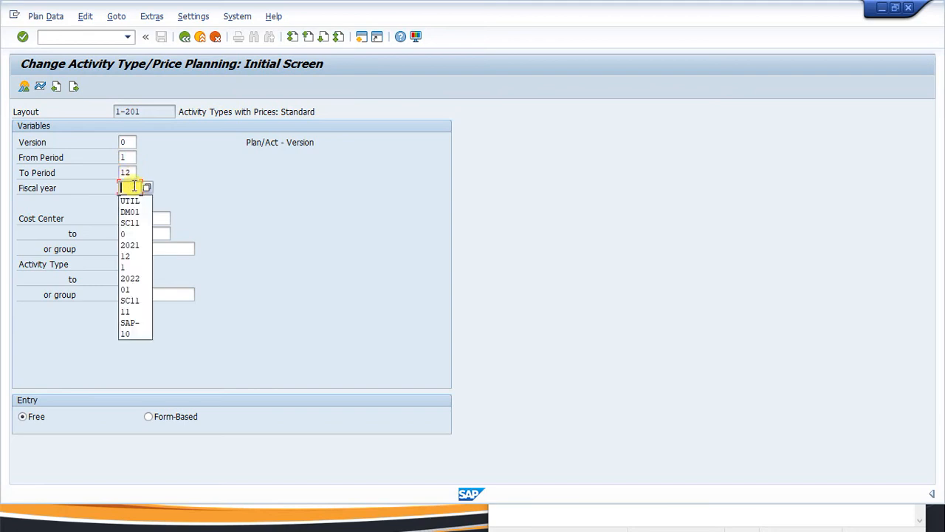
click(135, 246)
click(142, 218)
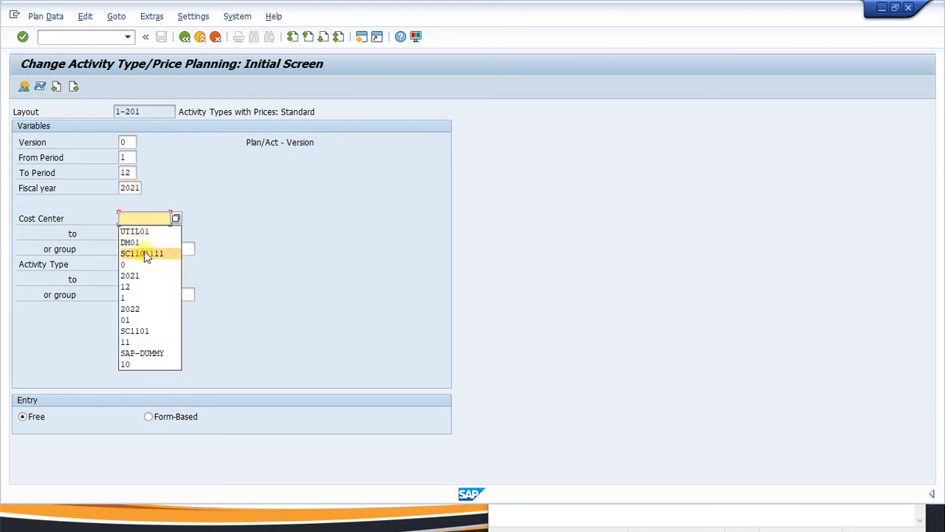
click(146, 253)
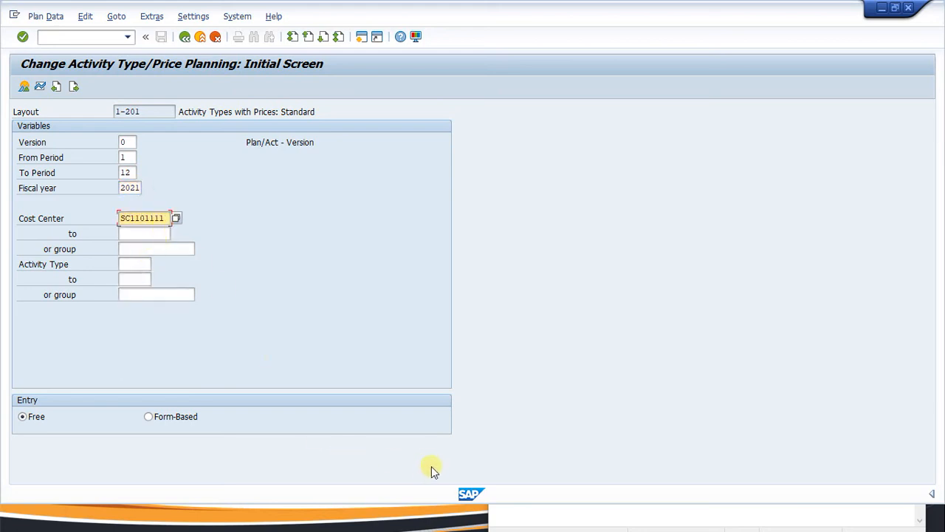
Check the work center display in the other window, then return to the planning selection.
key(super)
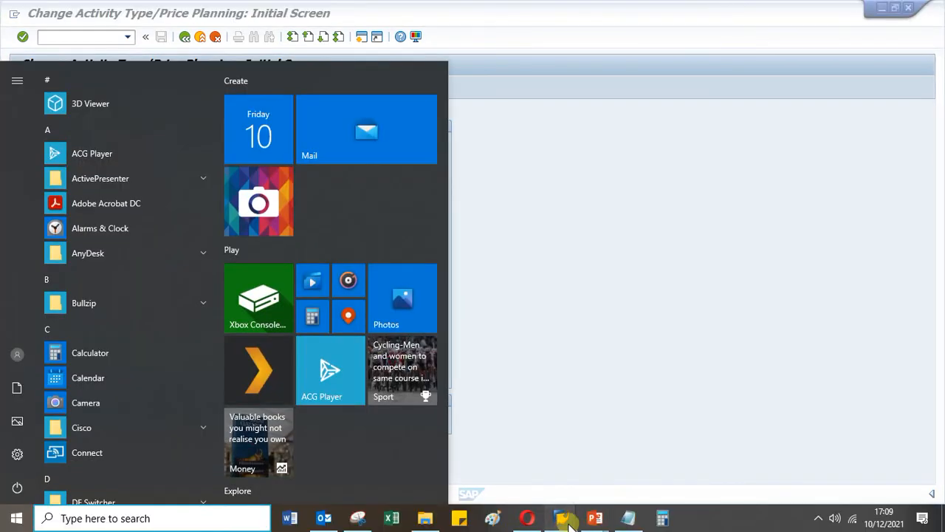
mouse_move(566, 519)
click(724, 468)
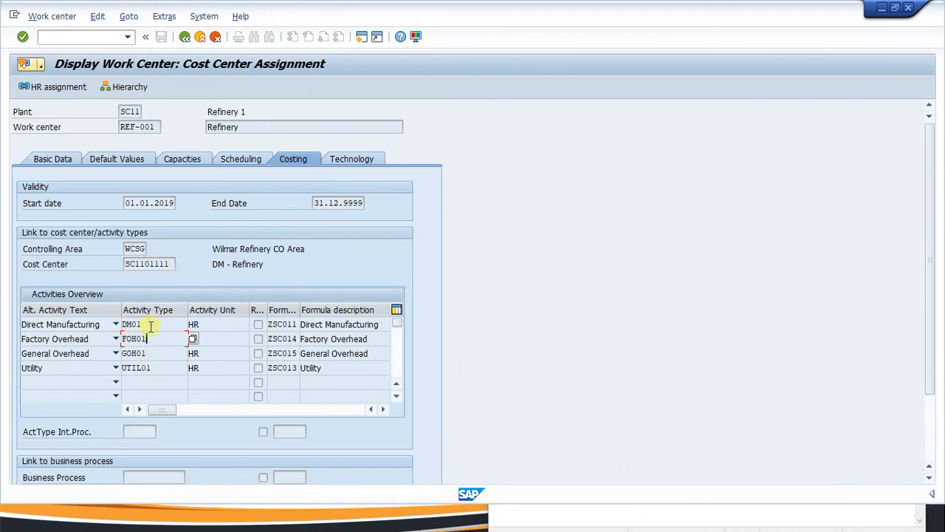
key(super)
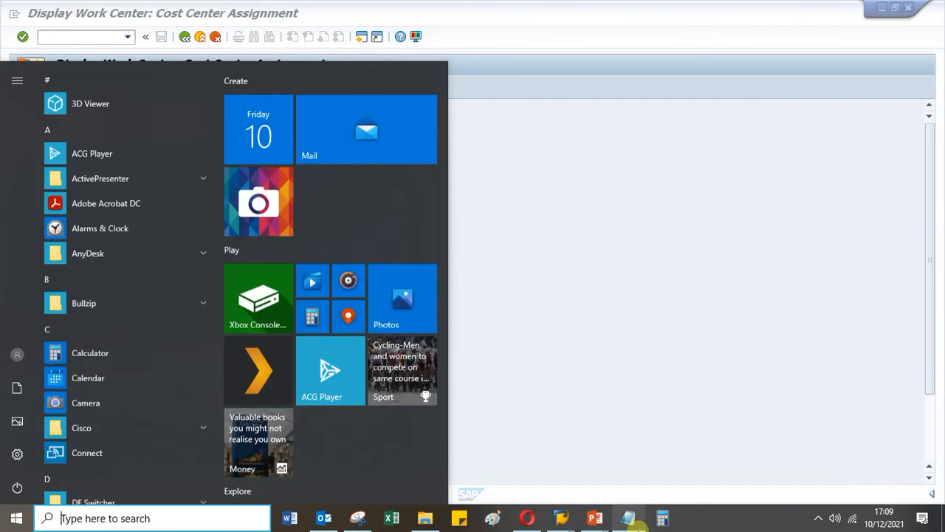
mouse_move(562, 521)
click(855, 460)
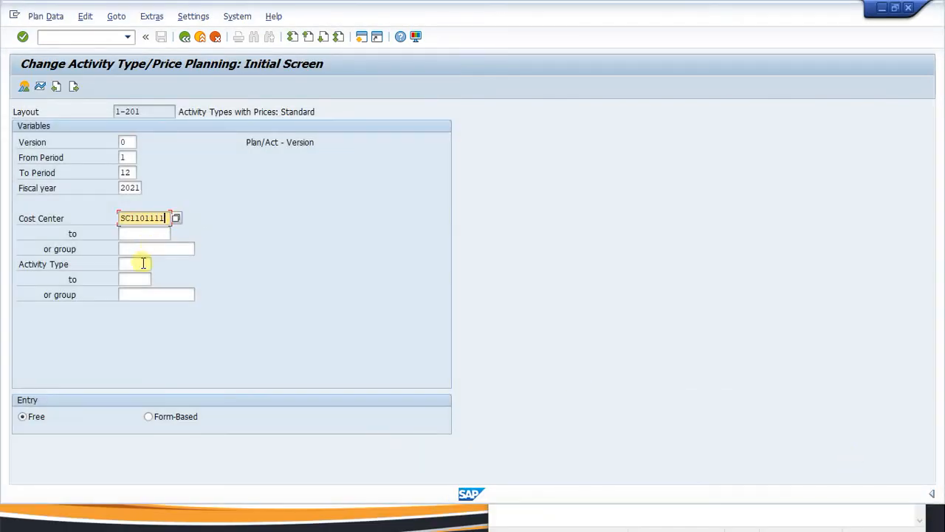
Set the activity type range DM01 to UTIL01 and open the planning overview.
click(143, 264)
click(145, 264)
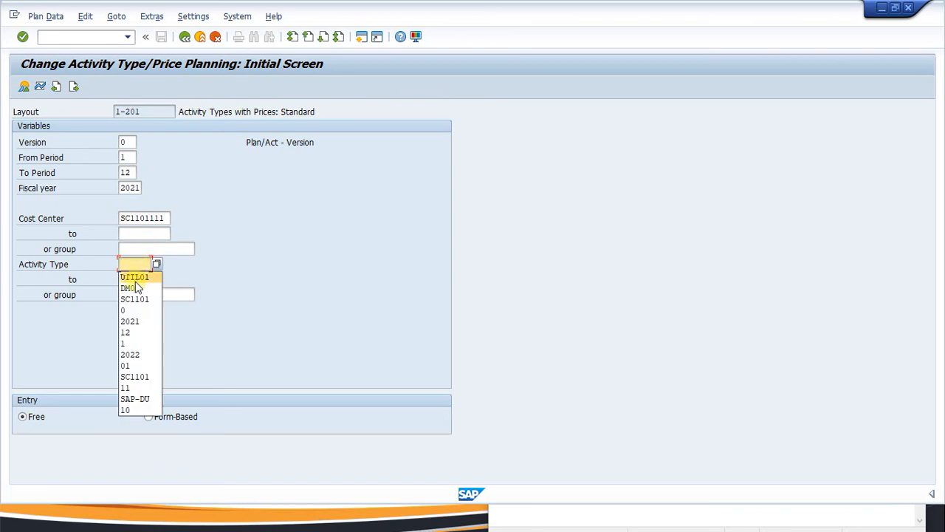
click(130, 287)
click(133, 278)
click(133, 277)
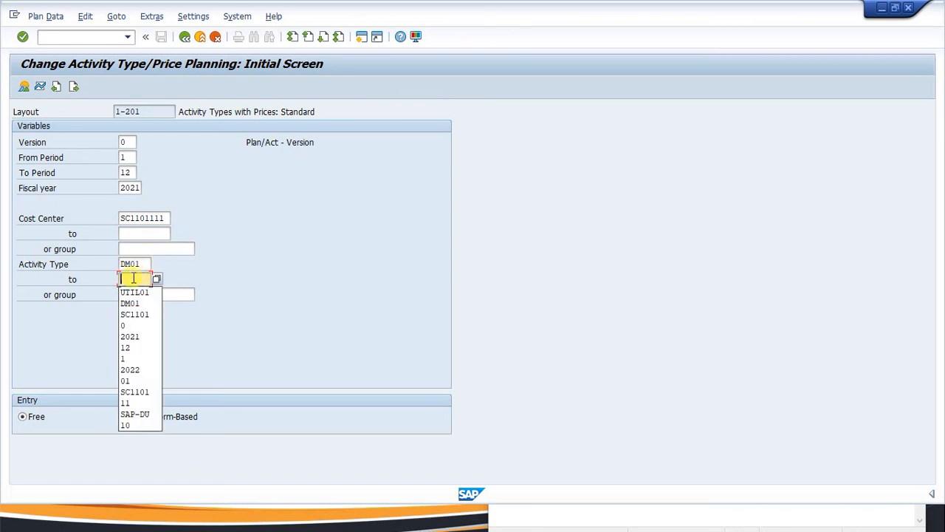
click(134, 292)
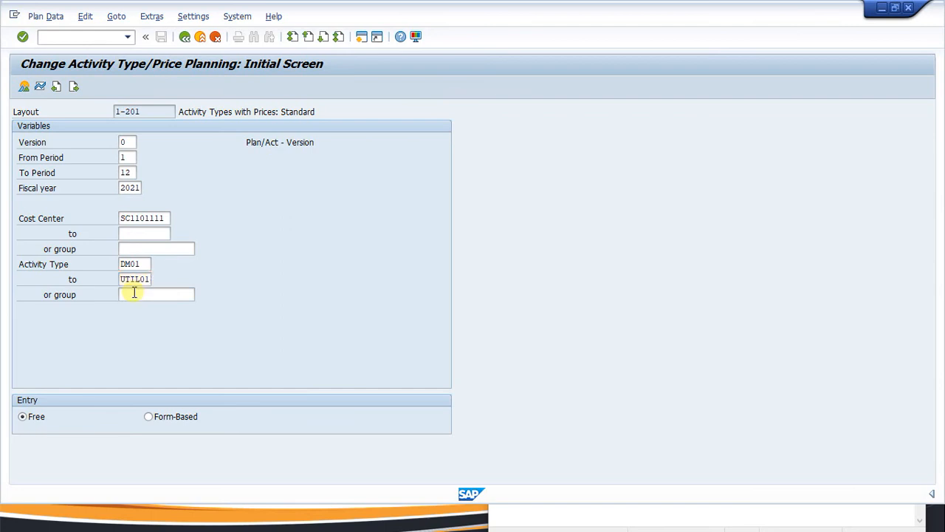
key(Return)
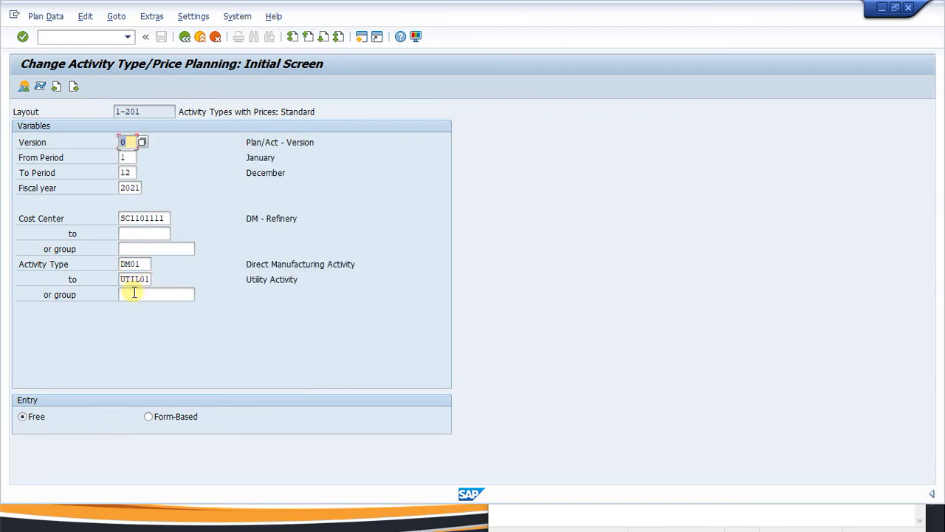
click(24, 87)
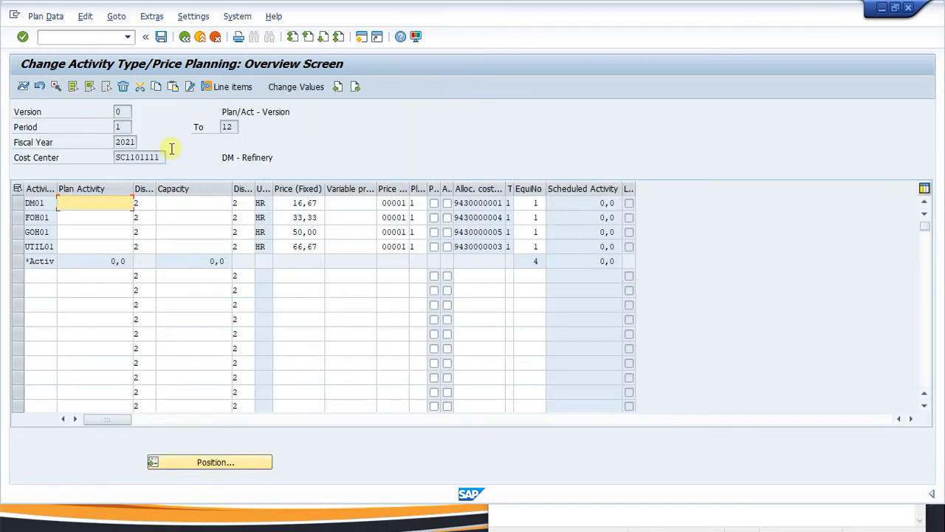
Review the planned prices for DM01, FOH01, GOH01 and UTIL01: 16,67, 33,33, 50,00 and 66,67.
click(347, 217)
click(347, 232)
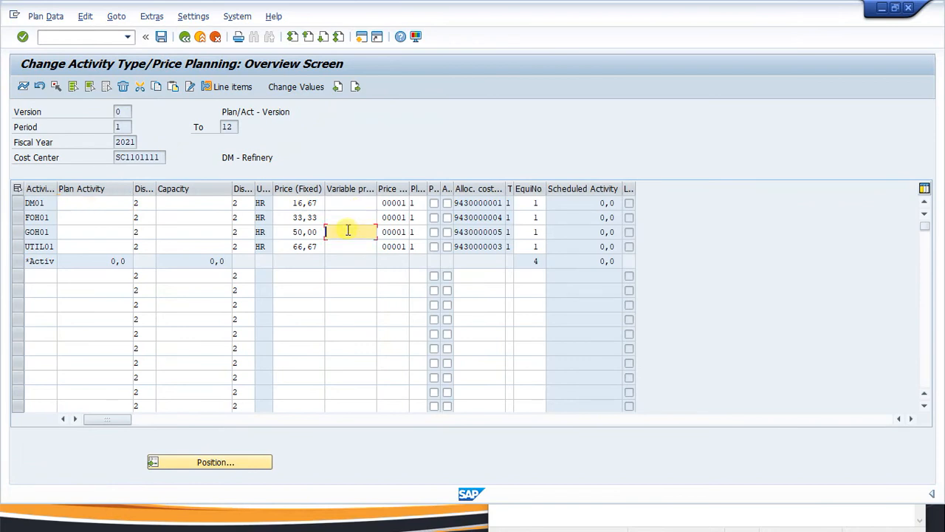
click(345, 217)
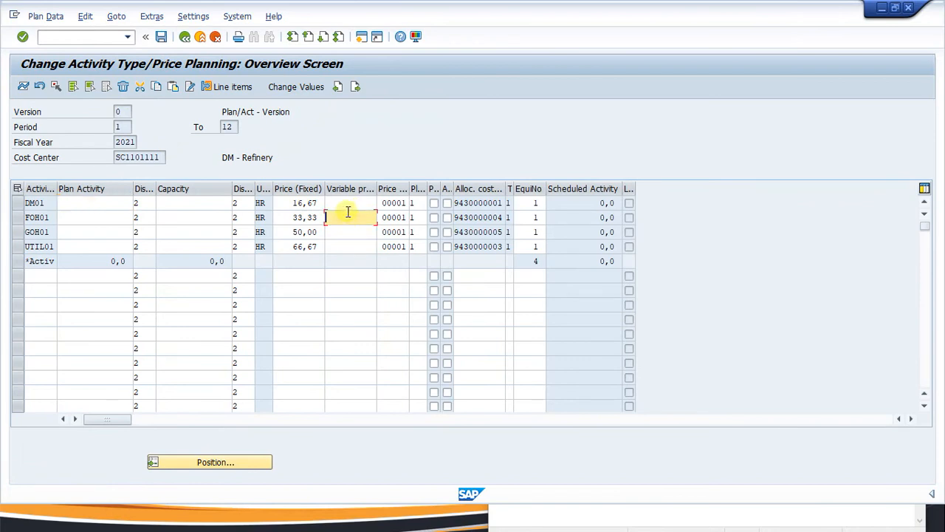
click(295, 188)
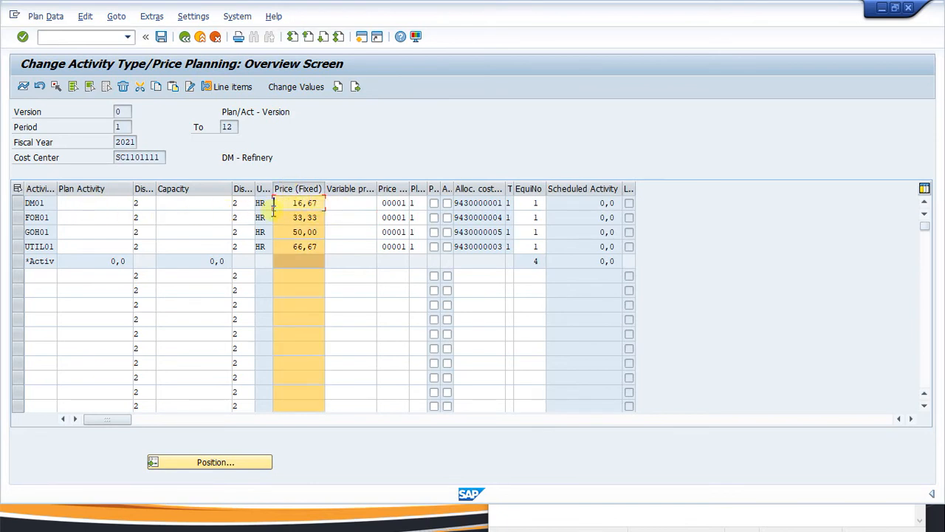
click(348, 204)
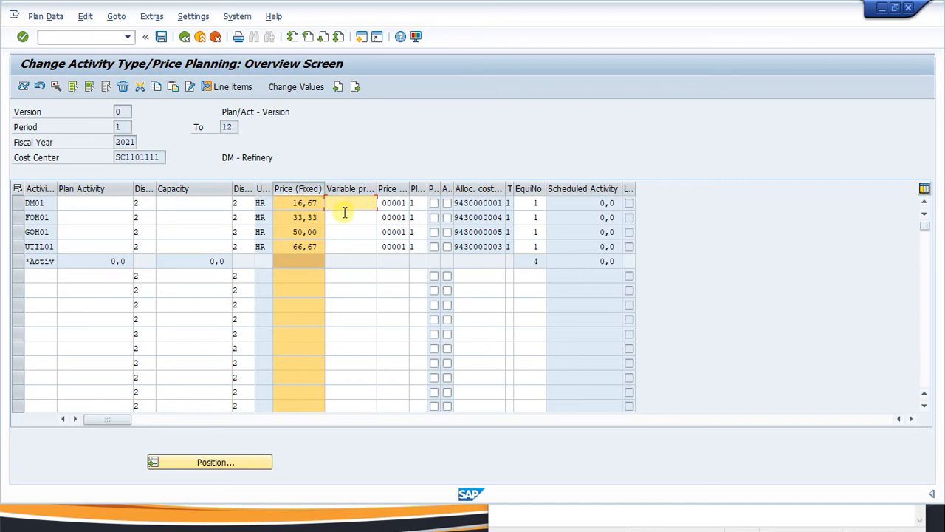
click(344, 214)
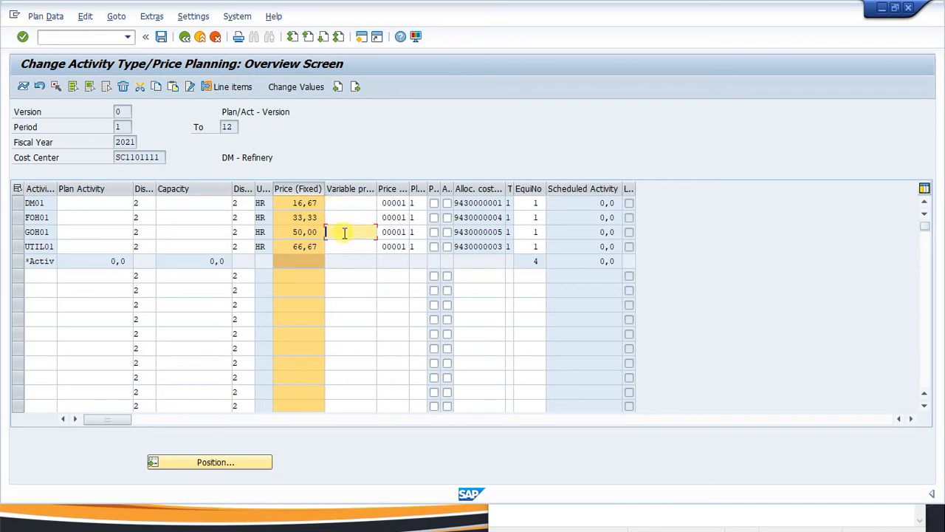
click(345, 234)
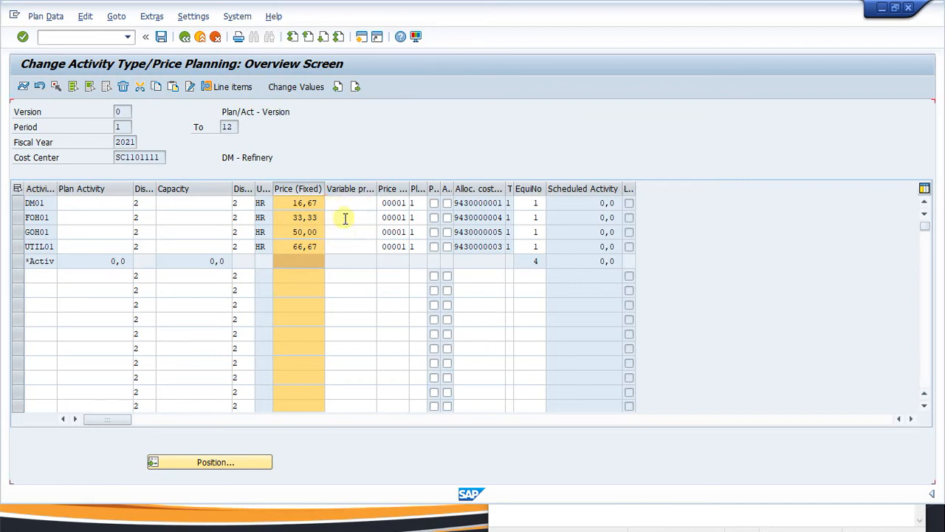
double_click(346, 218)
click(348, 242)
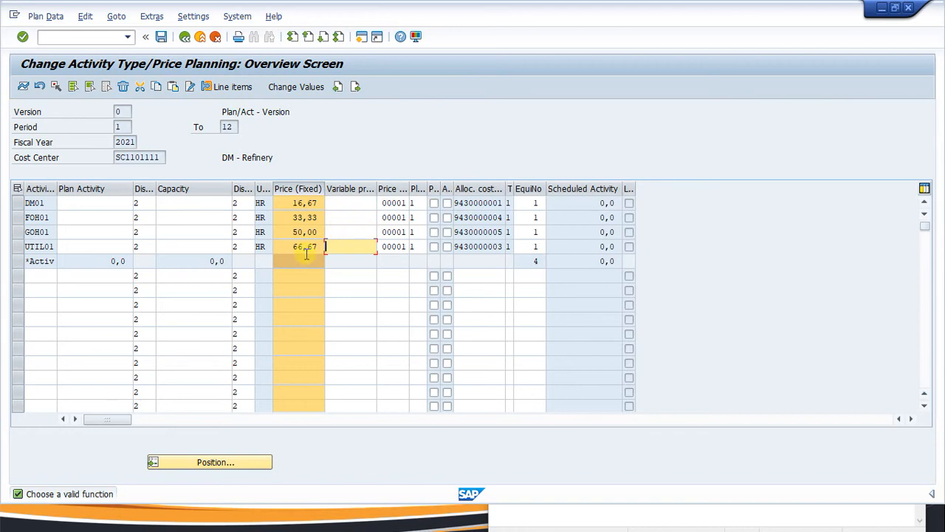
click(342, 218)
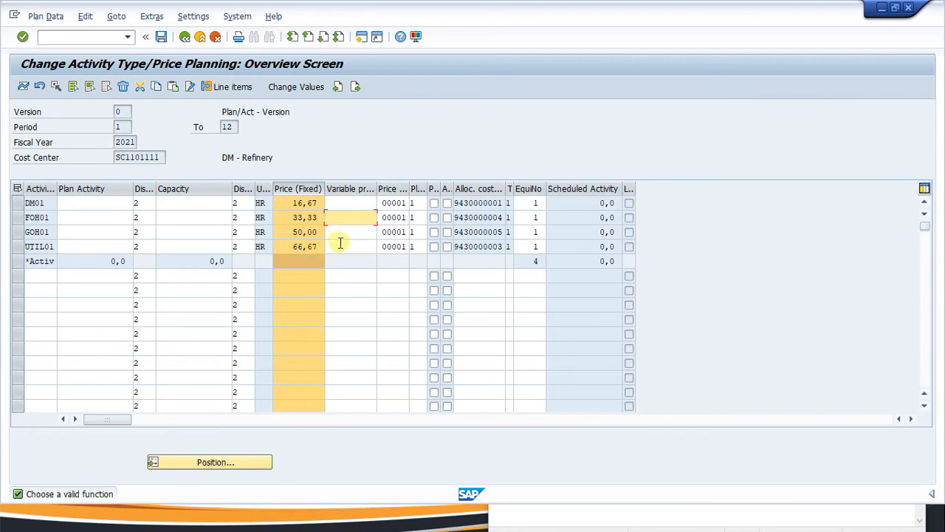
click(340, 245)
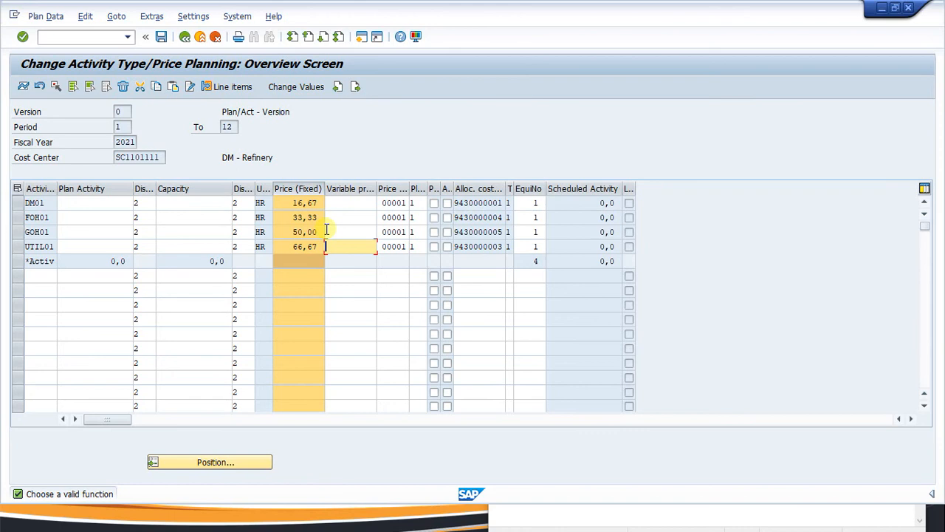
key(super)
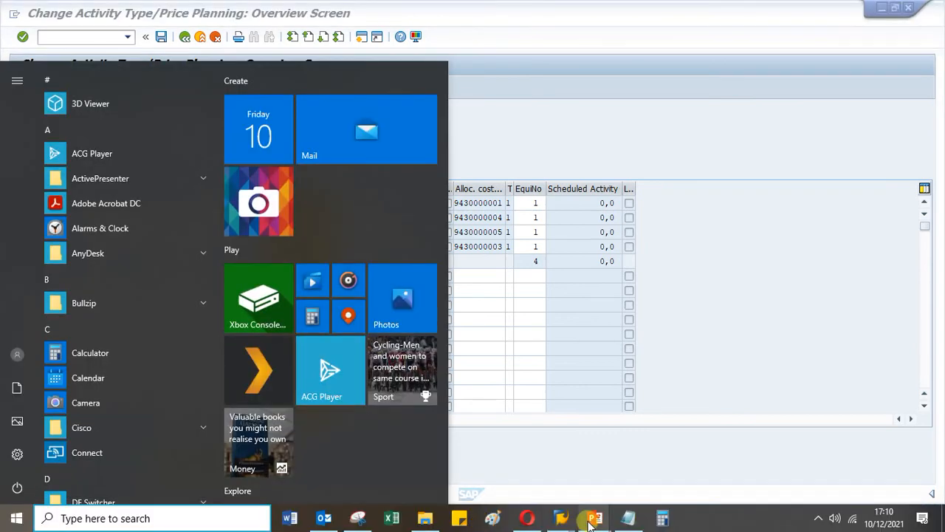
Append ' -- OK' after KP26 in the Notepad notes and select CK11N as the next step.
click(626, 521)
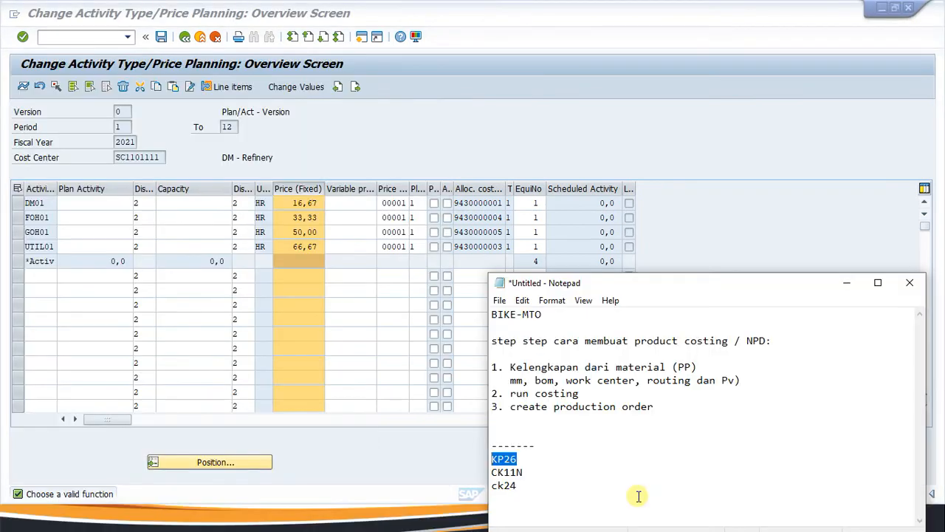
click(531, 458)
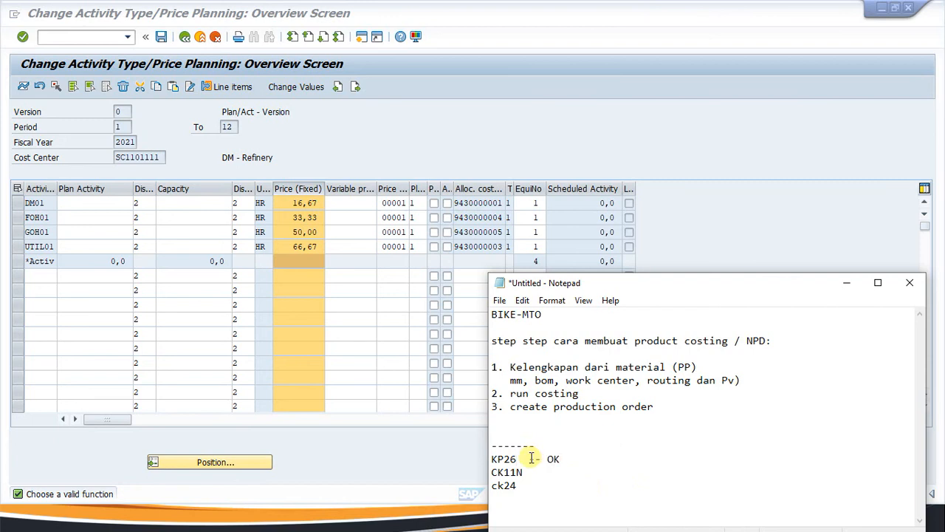
text(-- OK)
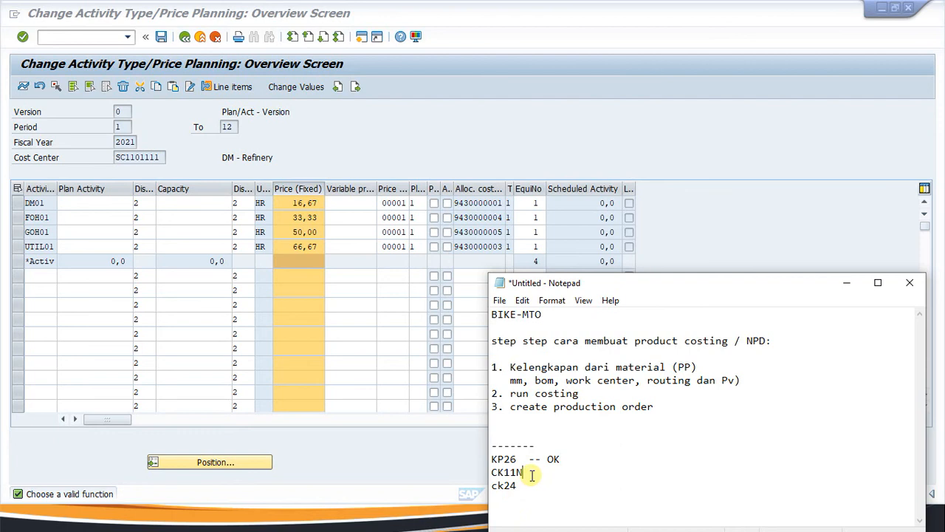
drag(525, 472, 493, 467)
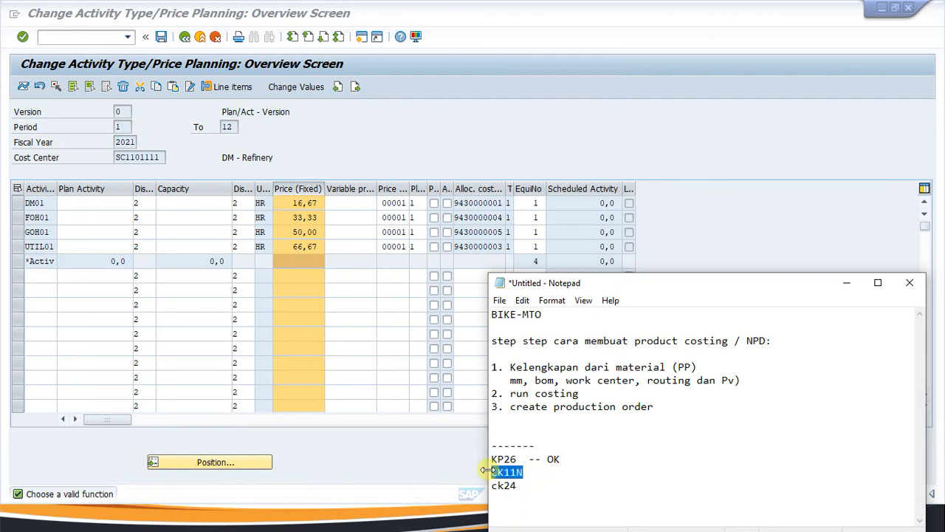
click(63, 38)
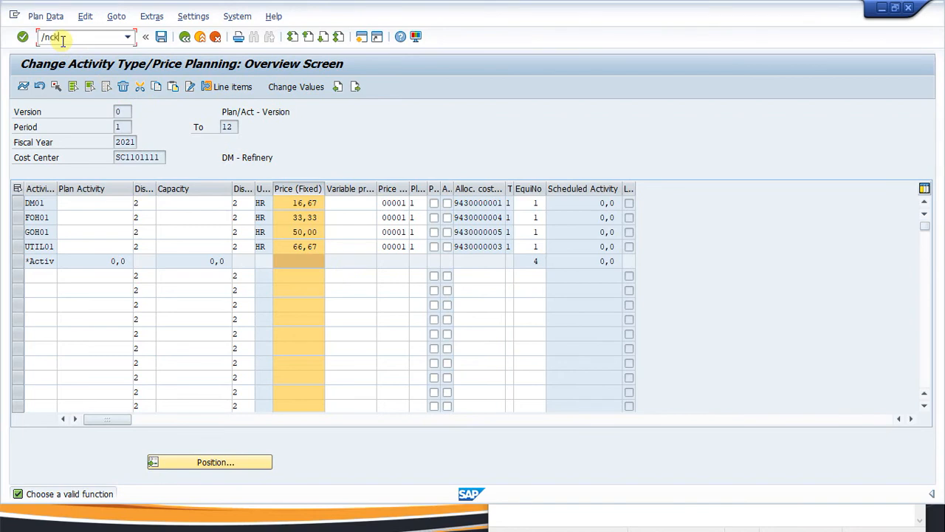
Start a CK11N cost estimate for BIKE-MTO in plant SC11 with costing variant SC00, version 1, accepting lot size 1 PC.
text(/nck11n)
key(Return)
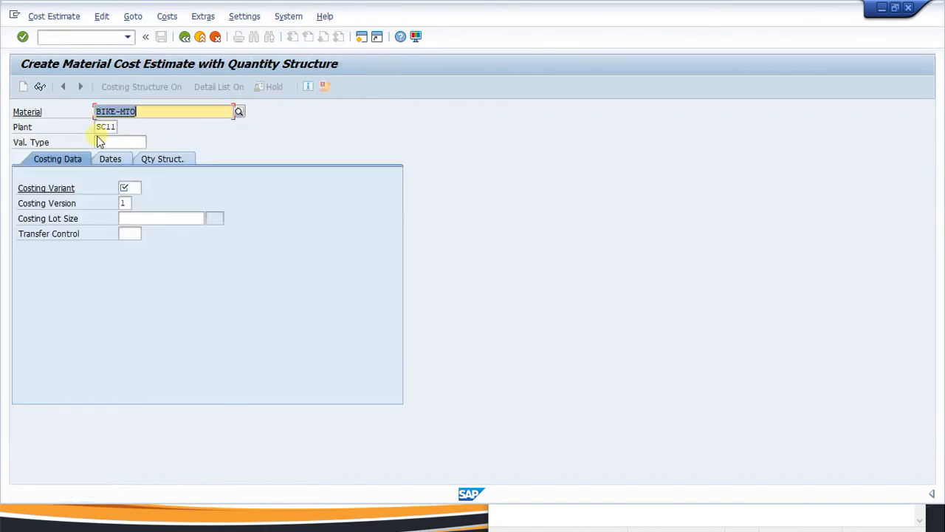
click(131, 188)
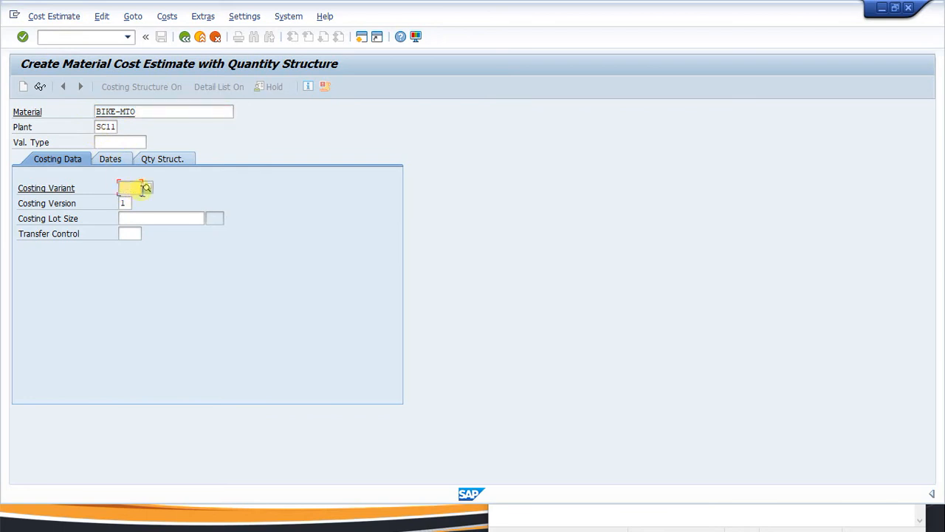
click(147, 189)
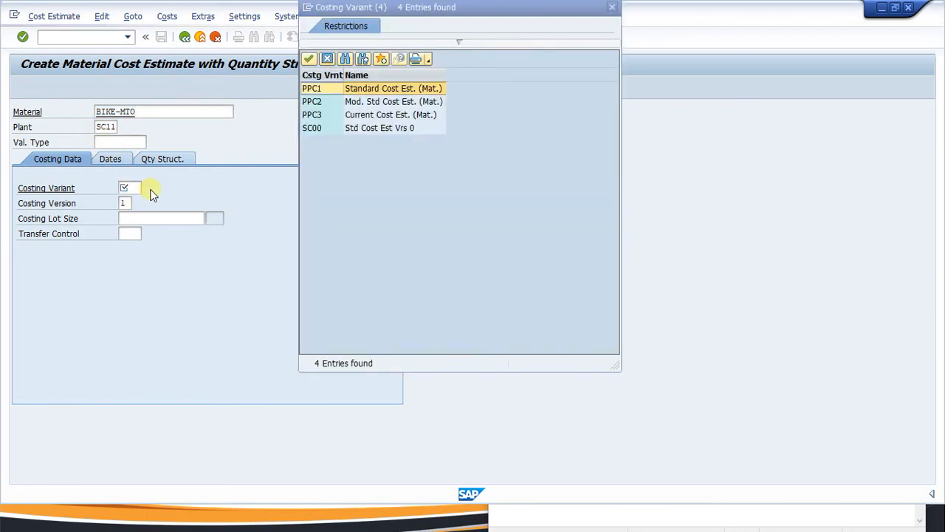
double_click(325, 130)
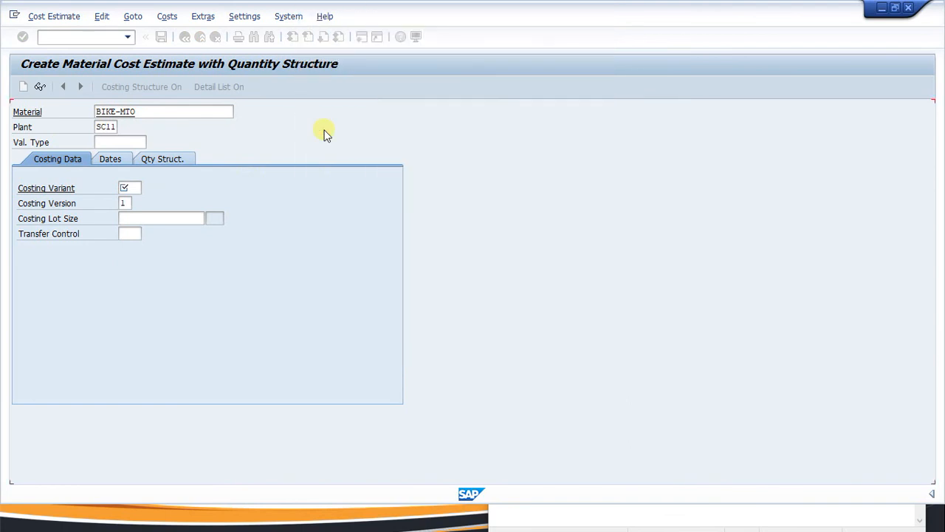
click(127, 203)
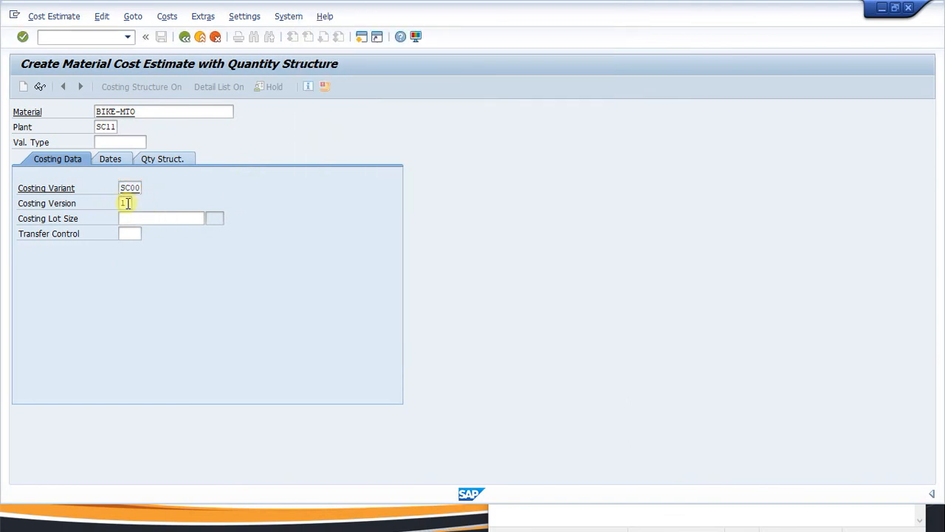
key(Return)
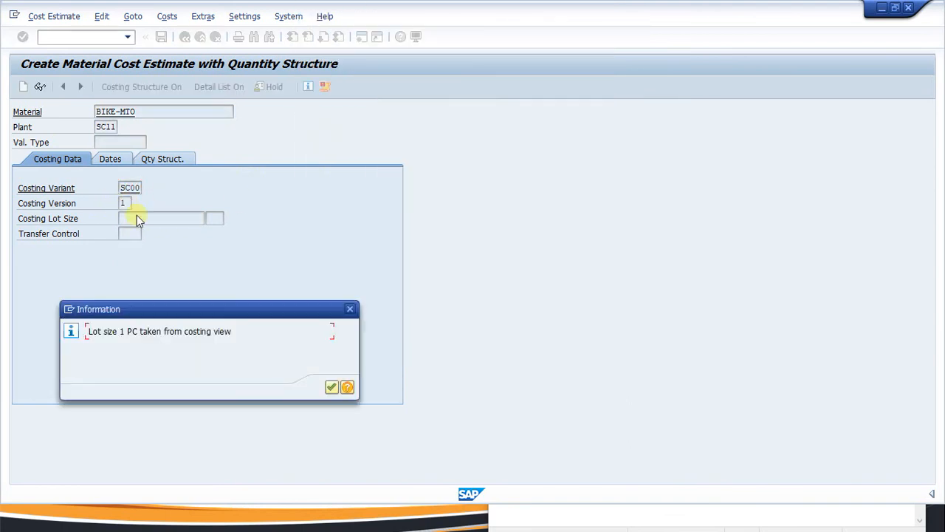
click(330, 388)
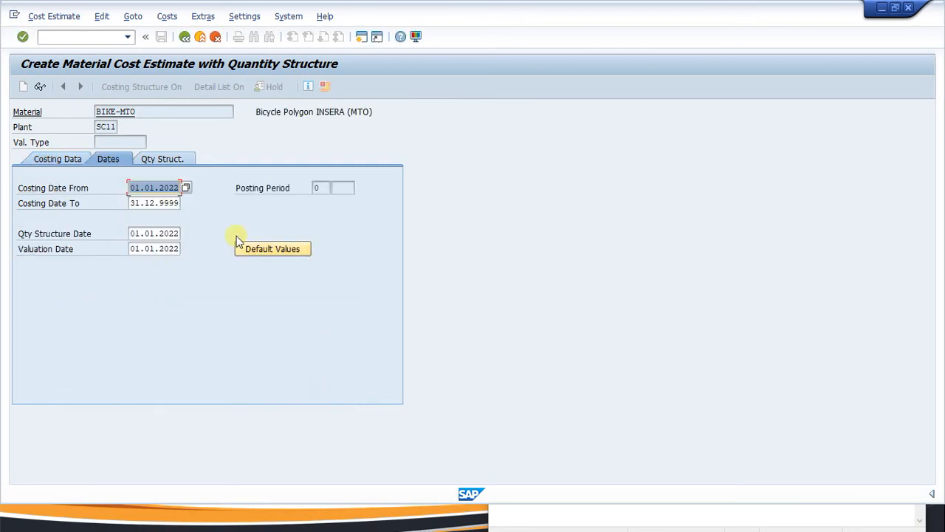
Replace the costing start date 01.01.2022 with 10.12.2021.
click(130, 188)
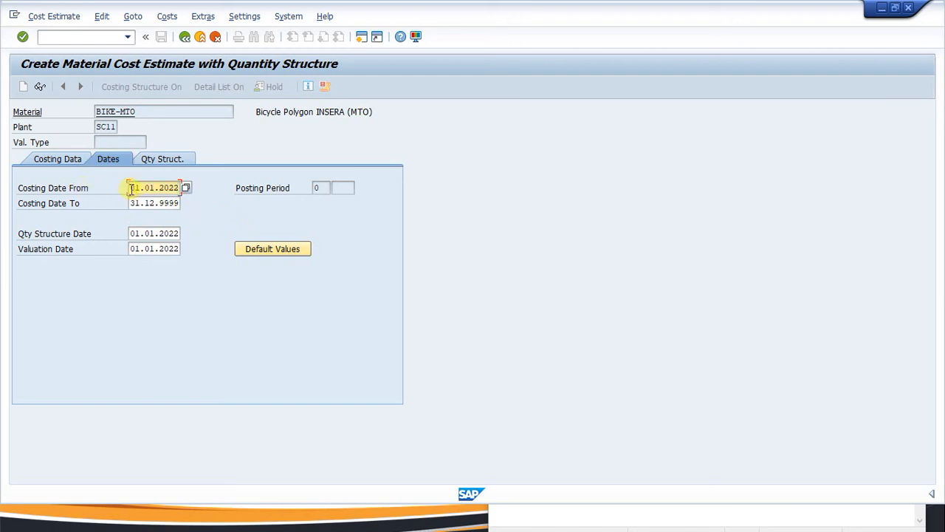
drag(131, 187, 201, 181)
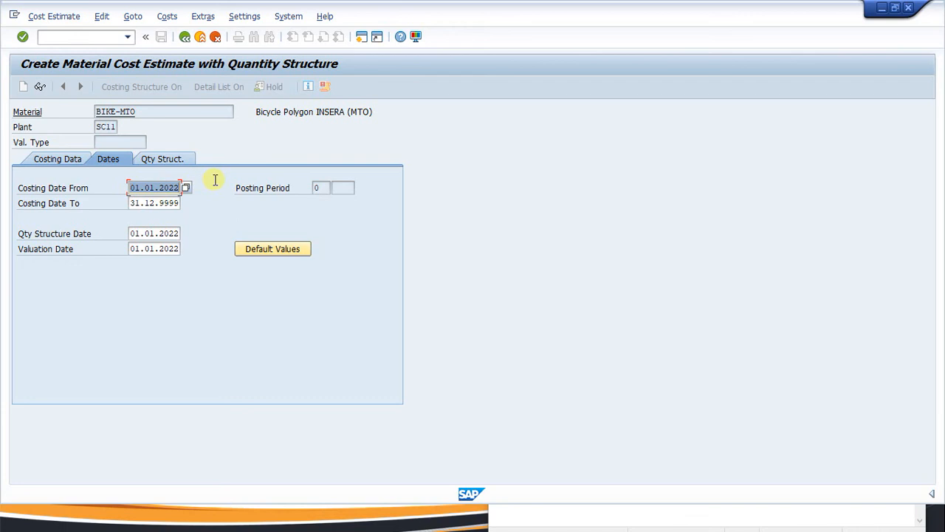
key(super)
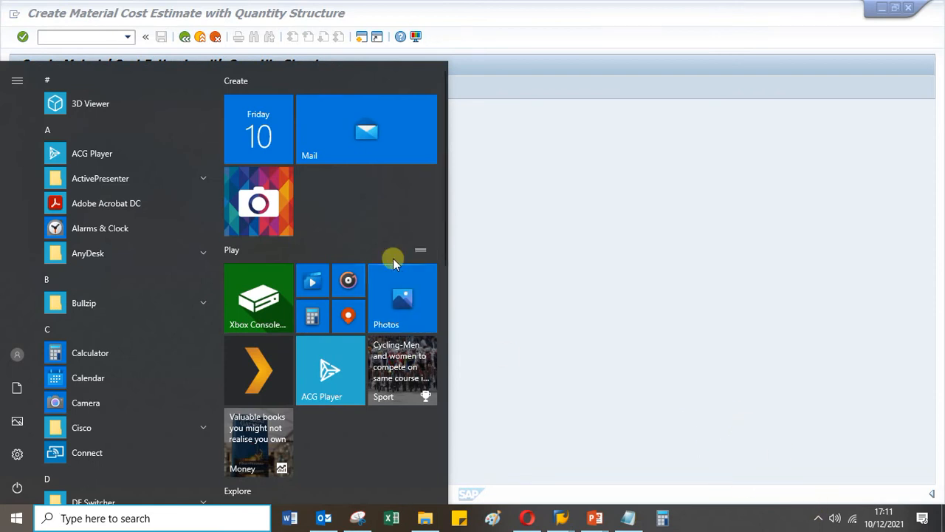
click(537, 209)
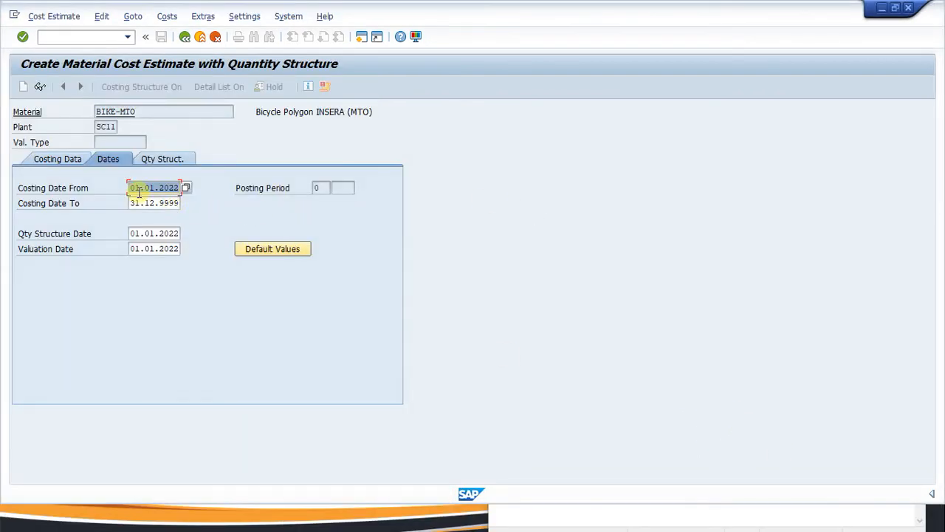
key(BackSpace)
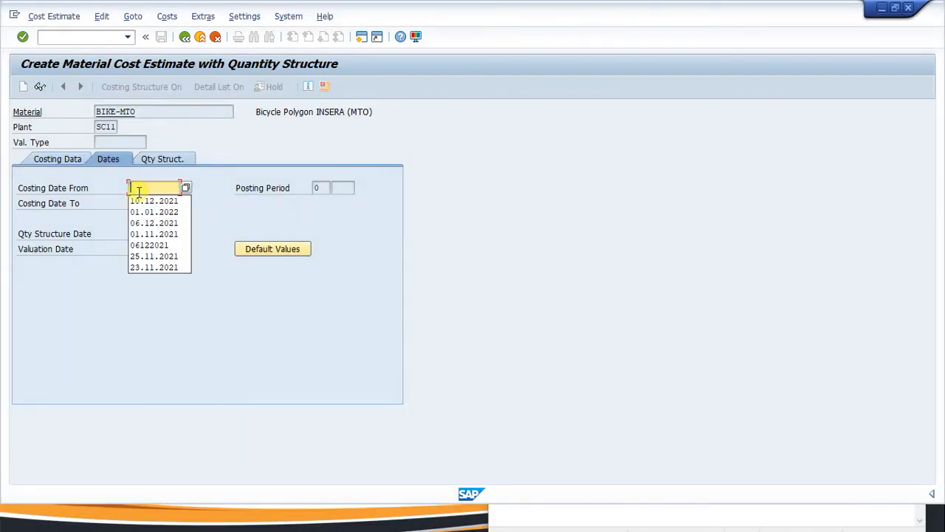
click(144, 200)
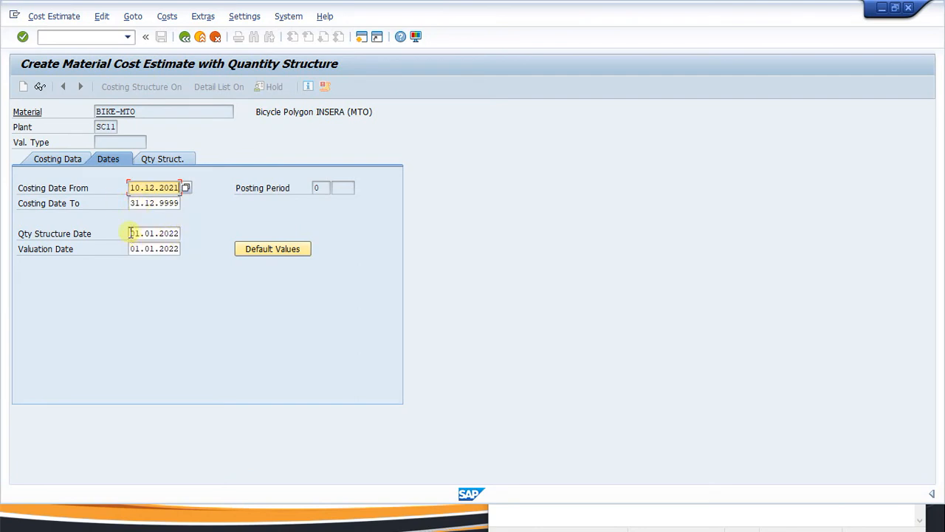
Change the quantity structure and valuation dates from 01.01.2022 to 10.12.2021 using the input history.
drag(130, 233, 181, 233)
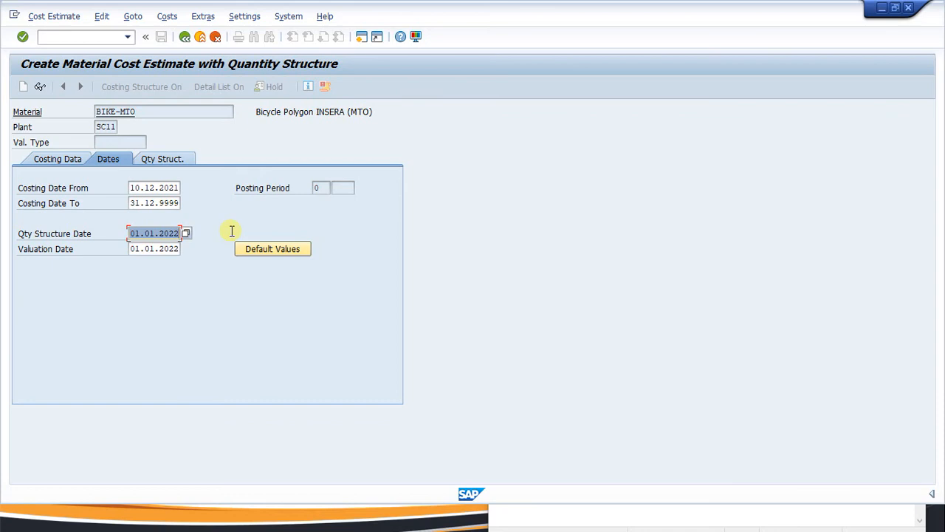
key(Delete)
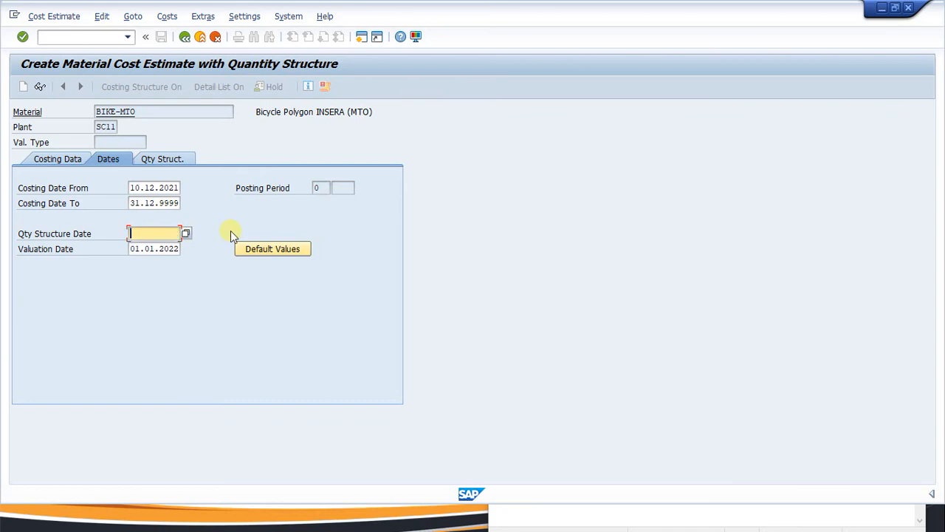
click(160, 236)
click(152, 245)
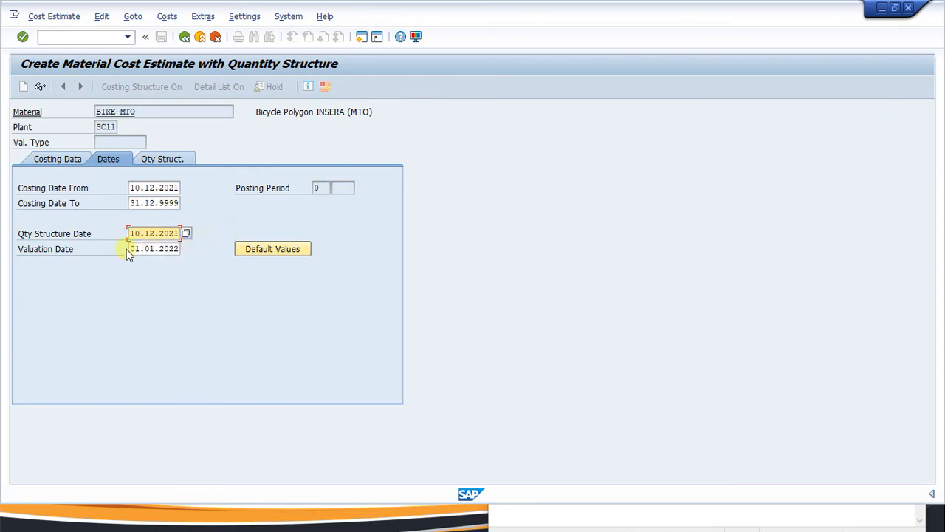
drag(130, 251, 181, 249)
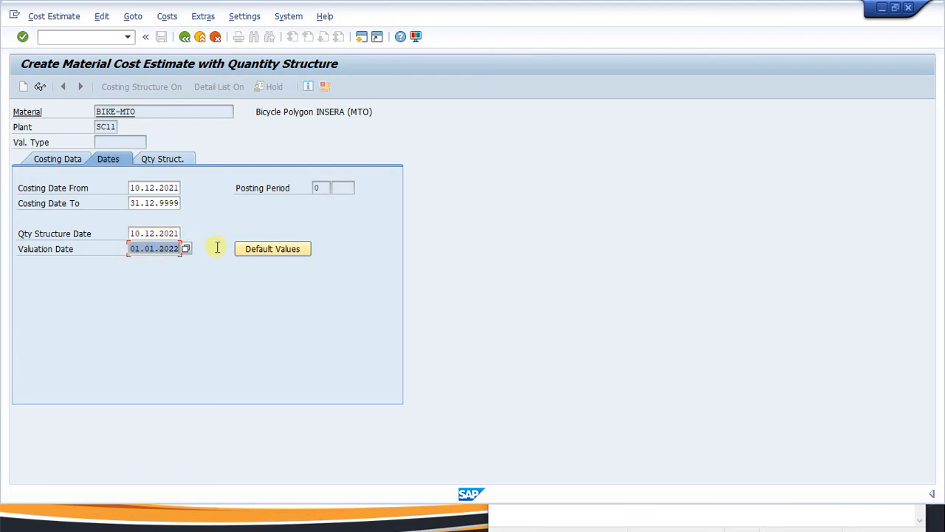
key(Delete)
click(180, 250)
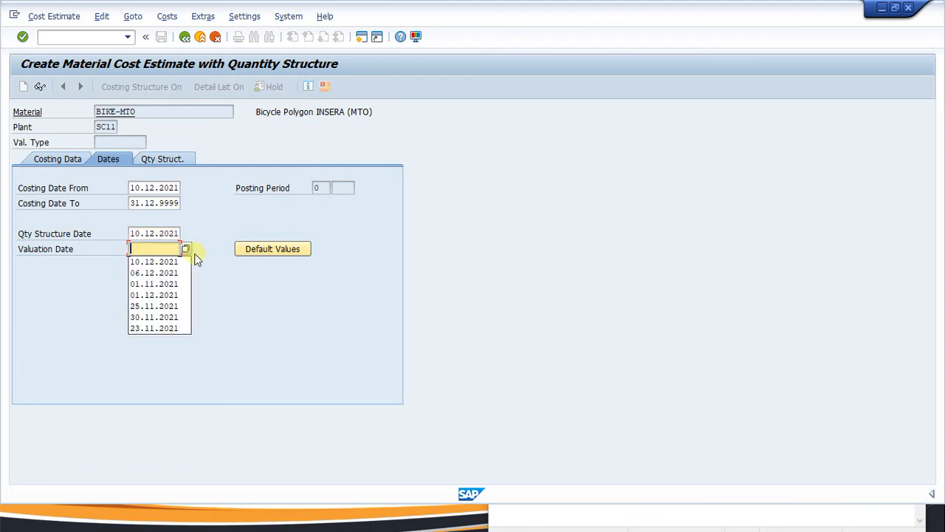
click(172, 261)
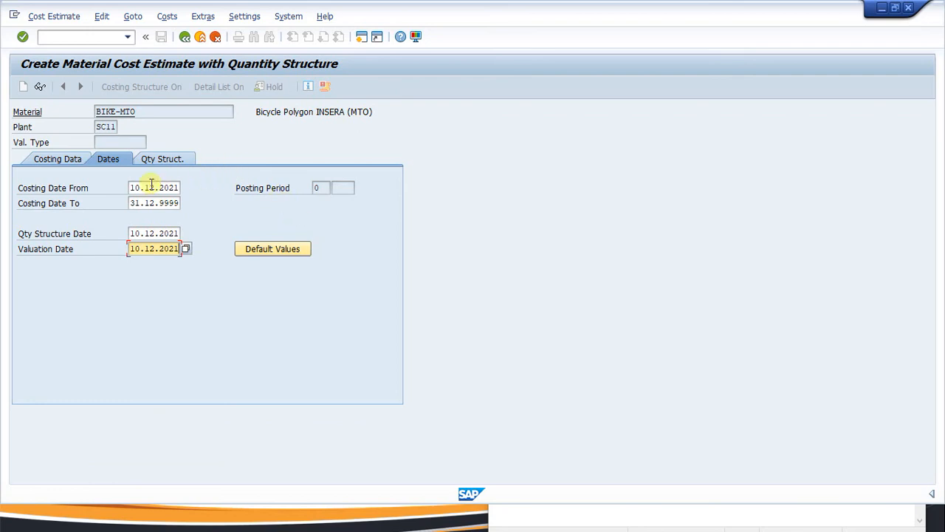
Check the dates, with end date 31.12.9999, and run the BIKE-MTO cost estimate.
click(152, 187)
click(155, 233)
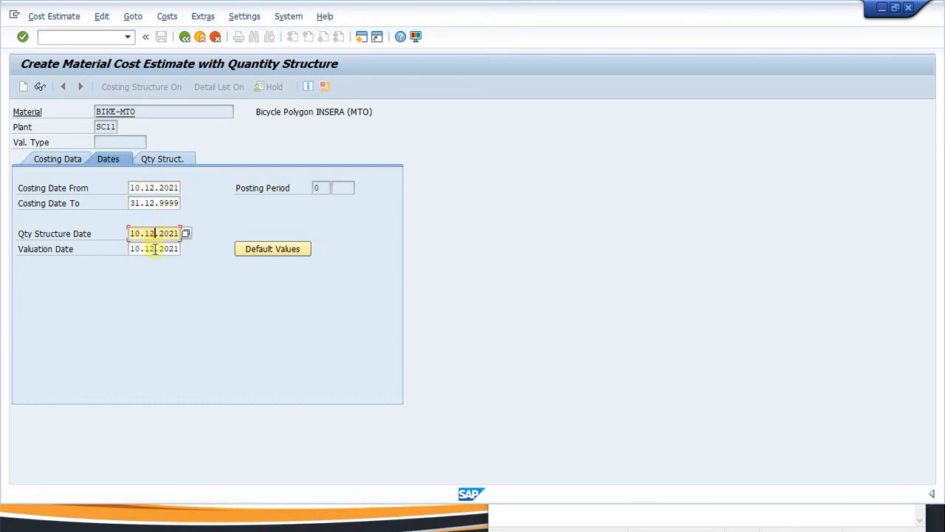
click(155, 248)
click(145, 203)
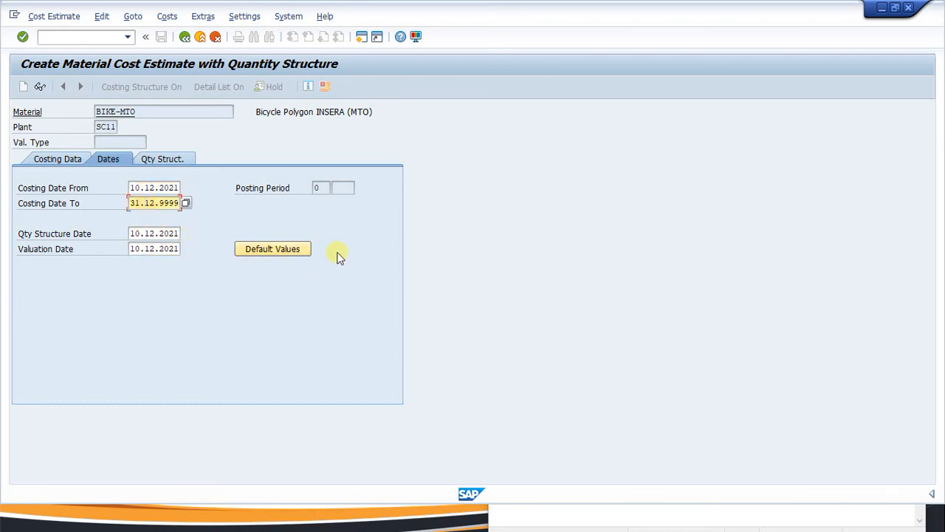
key(Return)
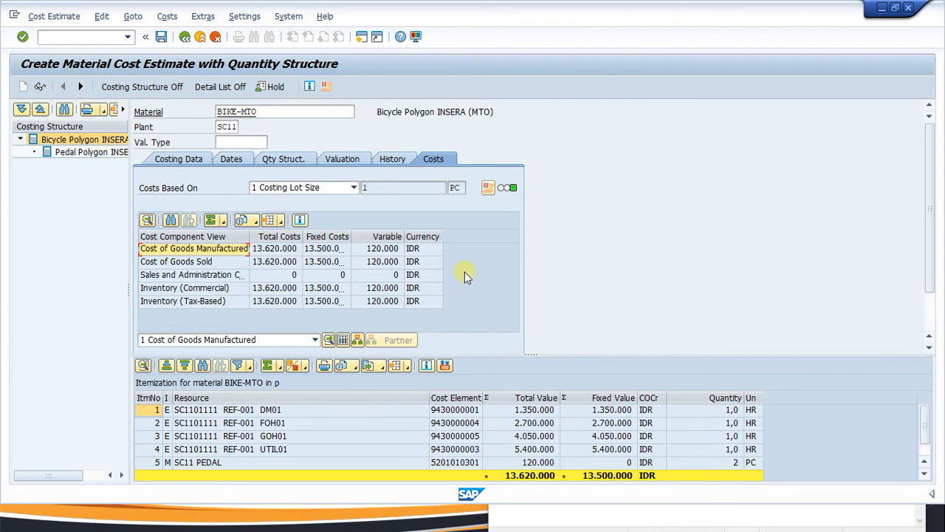
Review the BIKE-MTO estimate's History, Valuation, Qty Struct., Dates and Costing Data (variant SC00, version 1) tabs.
click(393, 160)
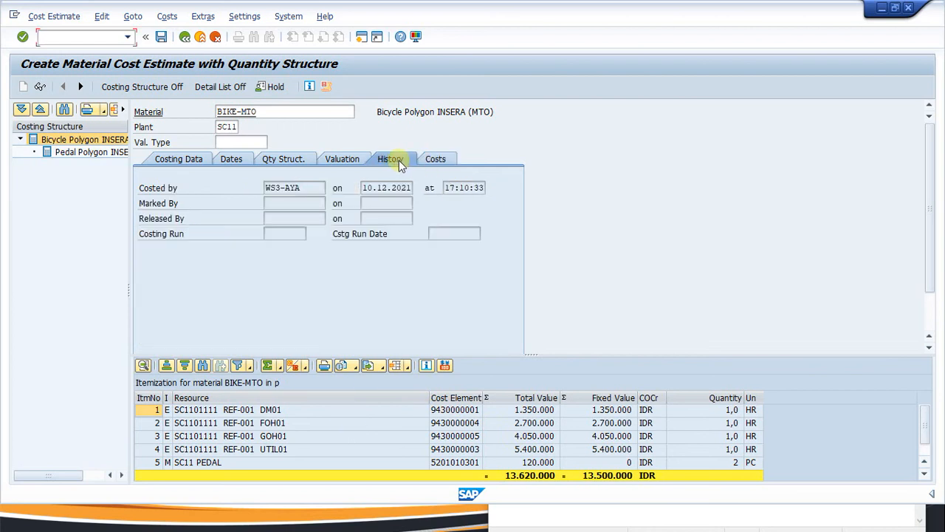
click(349, 166)
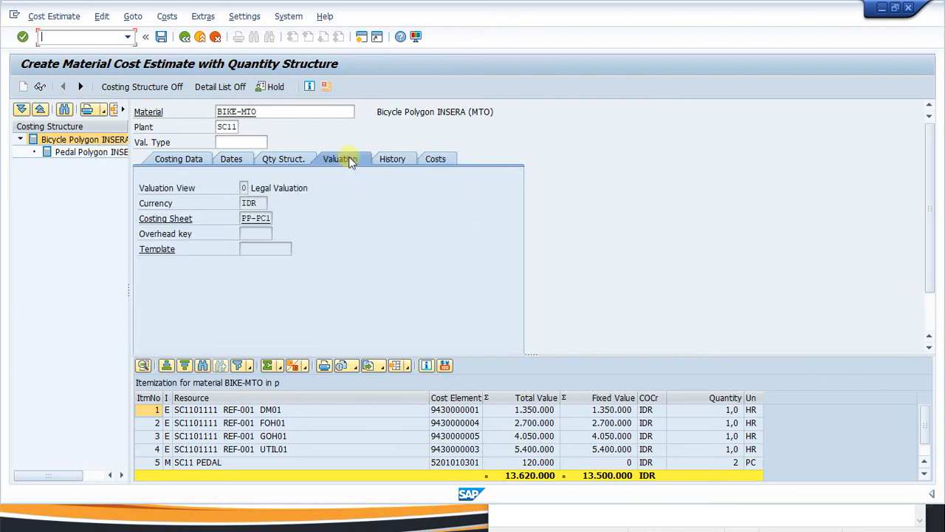
click(271, 163)
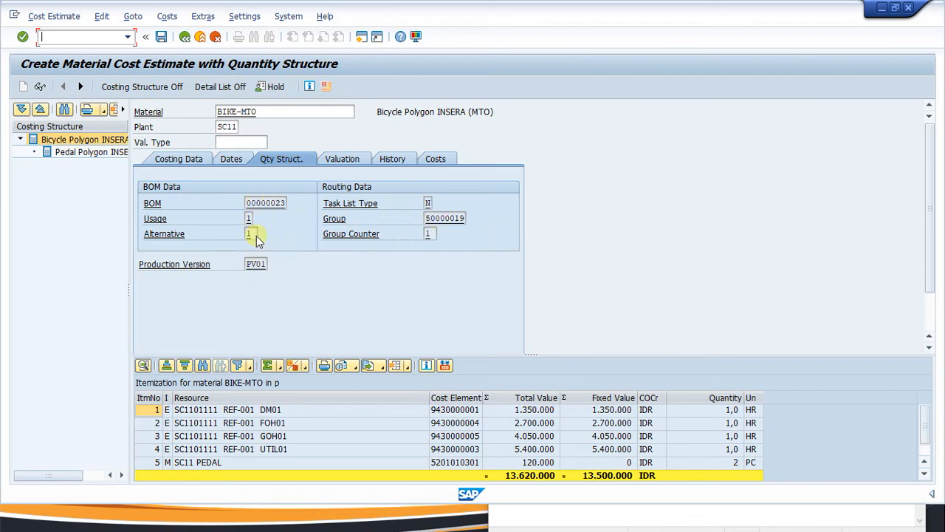
click(232, 160)
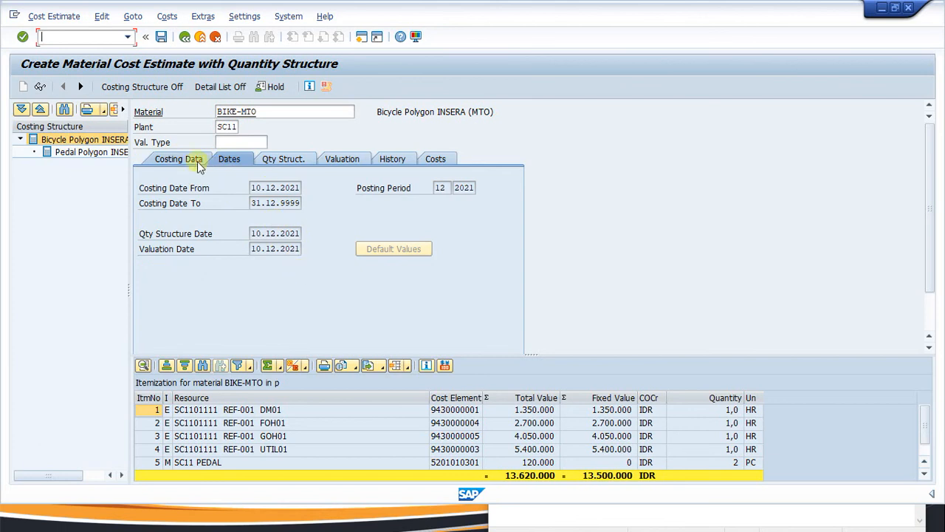
click(175, 159)
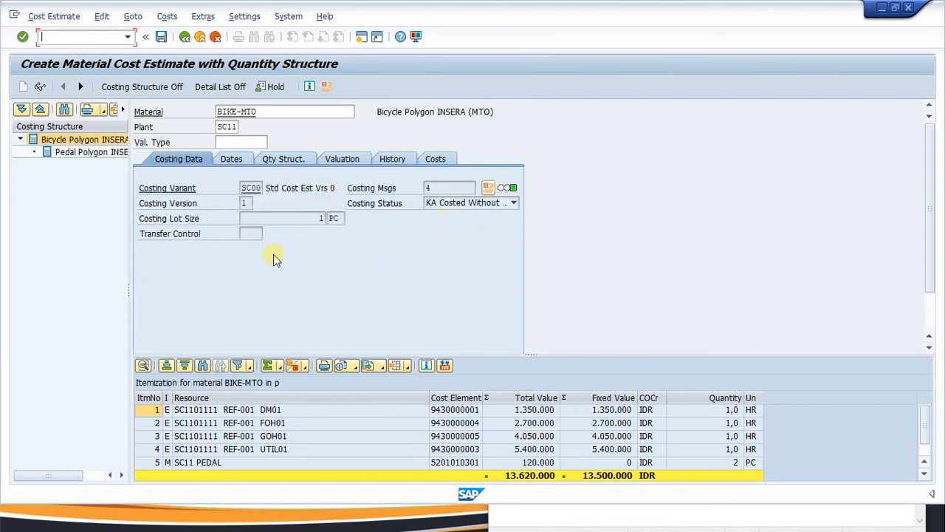
Save the BIKE-MTO cost estimate with itemization and go back to the entry screen.
click(160, 37)
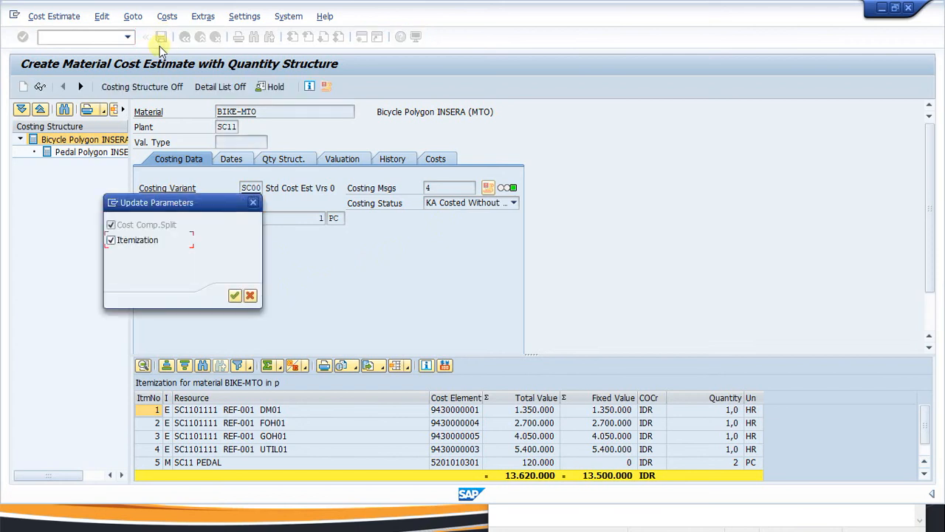
click(234, 297)
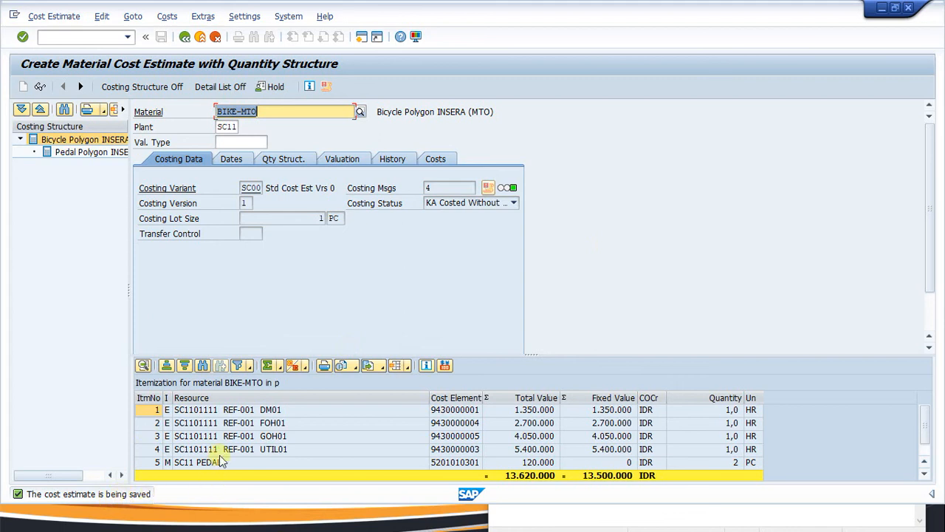
click(185, 36)
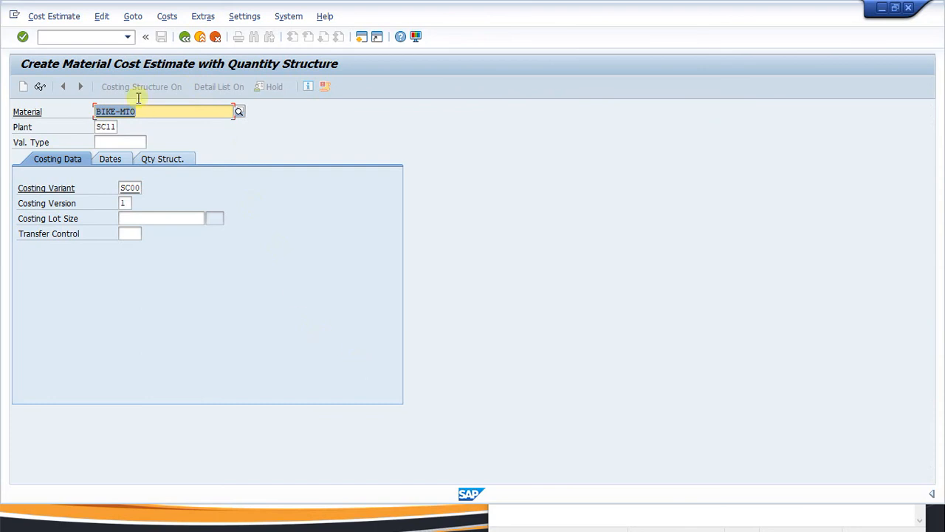
click(78, 37)
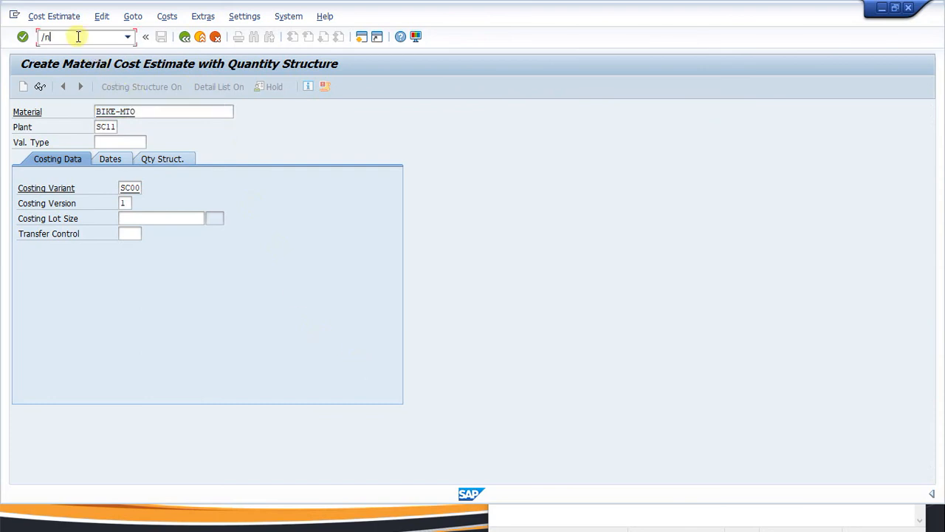
Go to Easy Access, then mark CK11N '-- OK' and add '--' after ck24 in the Notepad checklist.
key(Return)
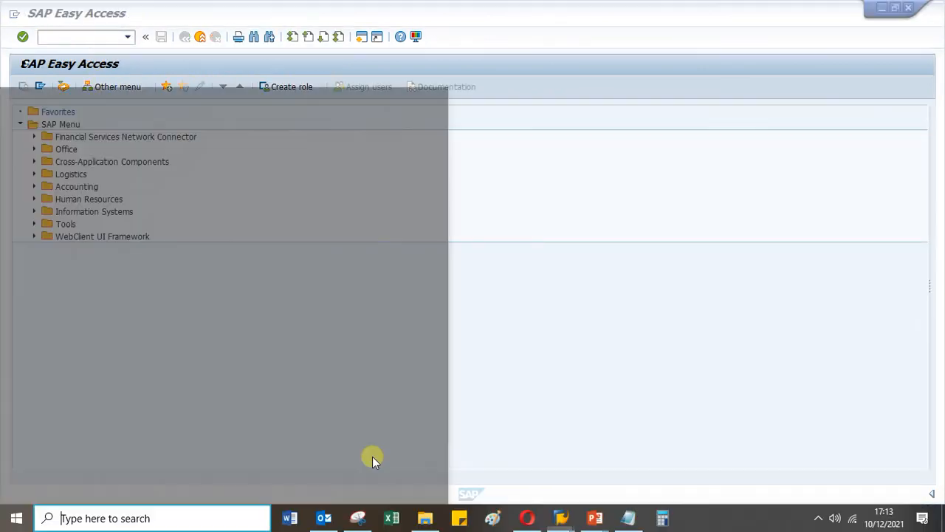
click(818, 518)
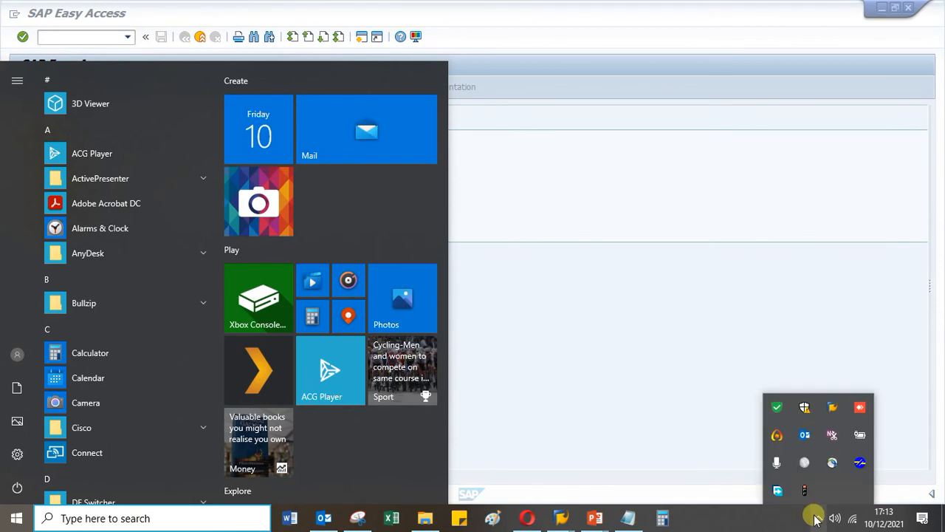
click(628, 518)
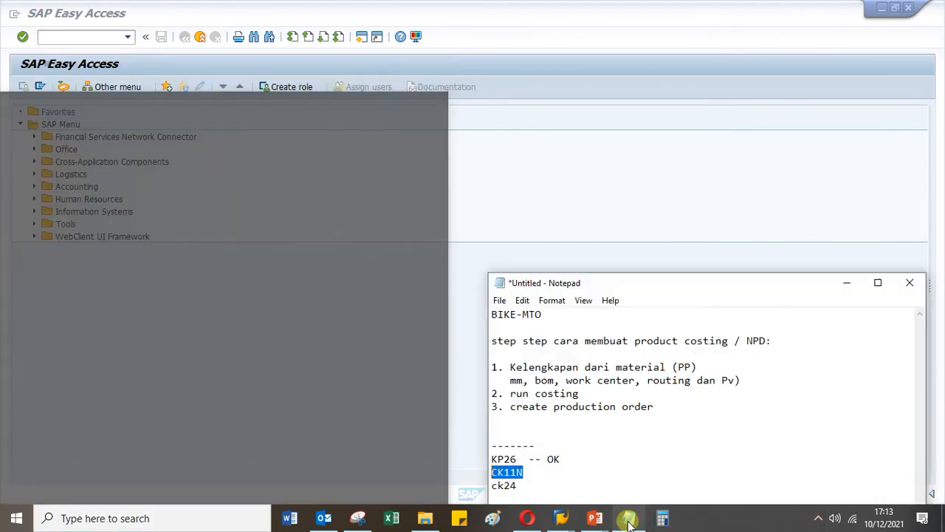
click(543, 467)
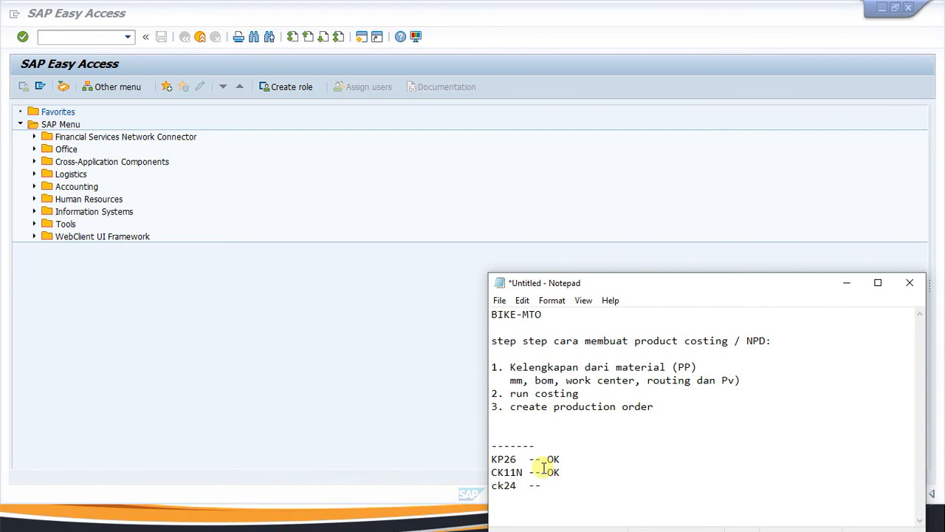
click(54, 36)
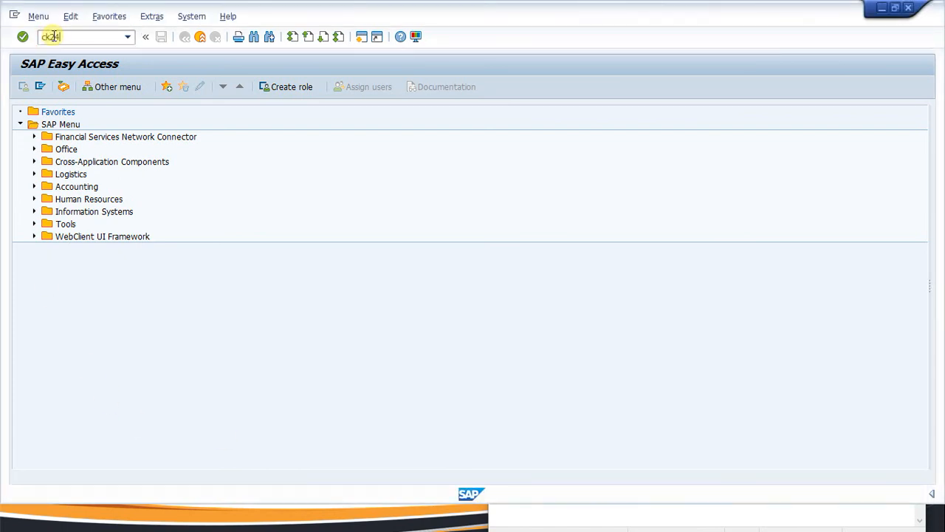
Start CK24 and enter company code SC and plant SC11.
key(Return)
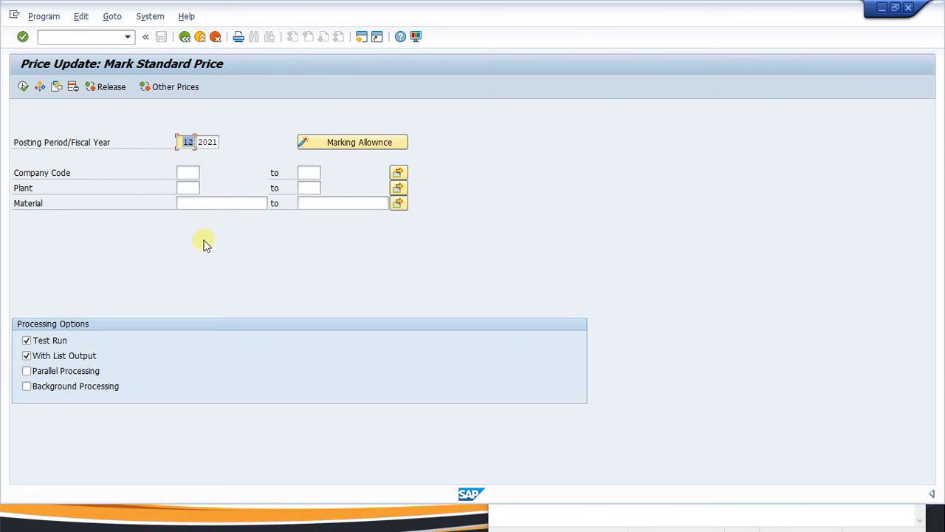
click(188, 172)
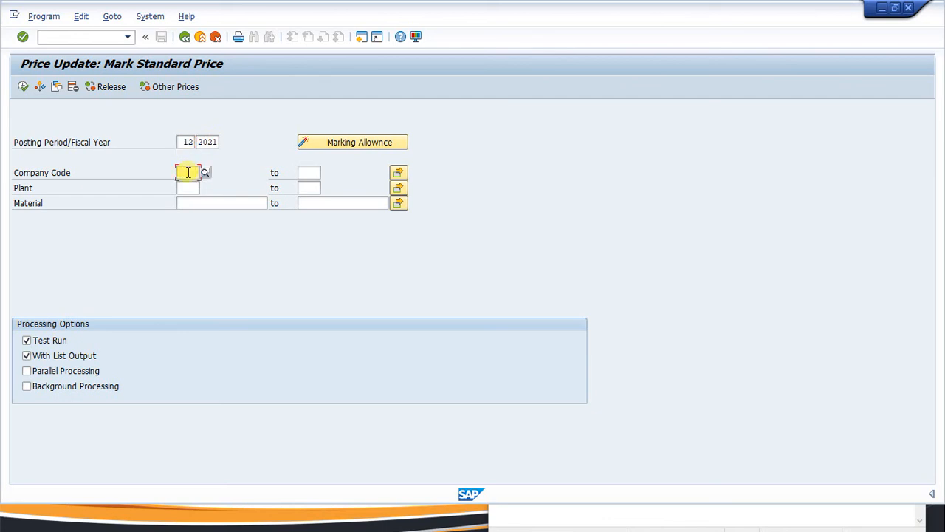
text(SC)
click(186, 188)
click(188, 201)
click(186, 203)
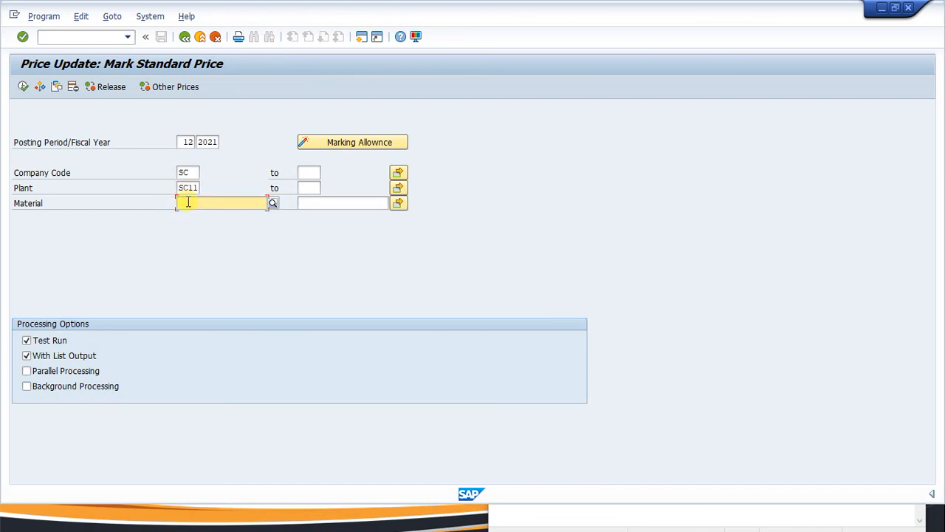
click(227, 214)
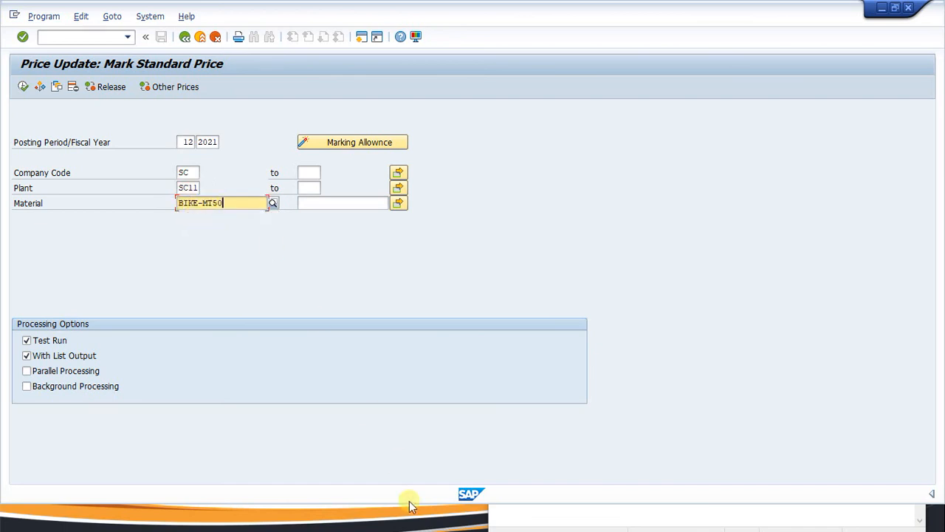
Paste material BIKE-MTO from the Notepad notes and execute the test run.
key(super)
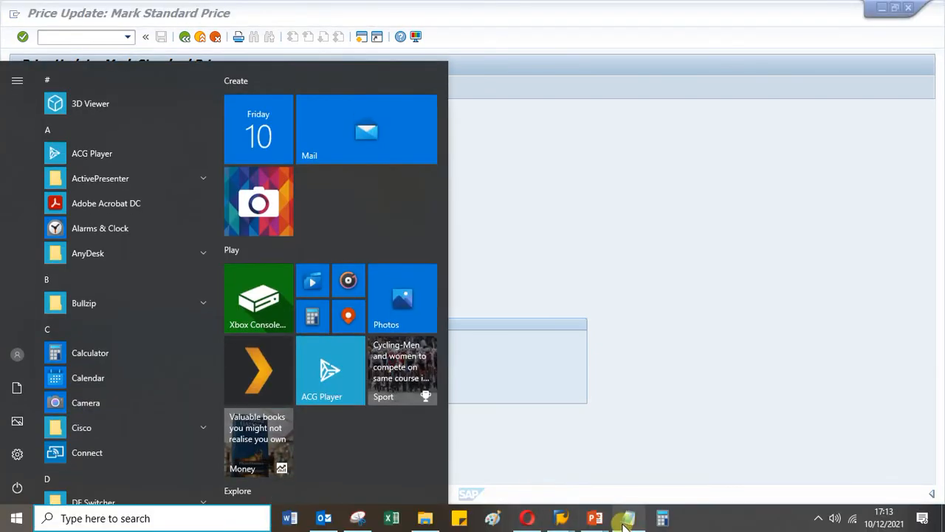
click(627, 521)
drag(560, 316, 491, 314)
key(ctrl+c)
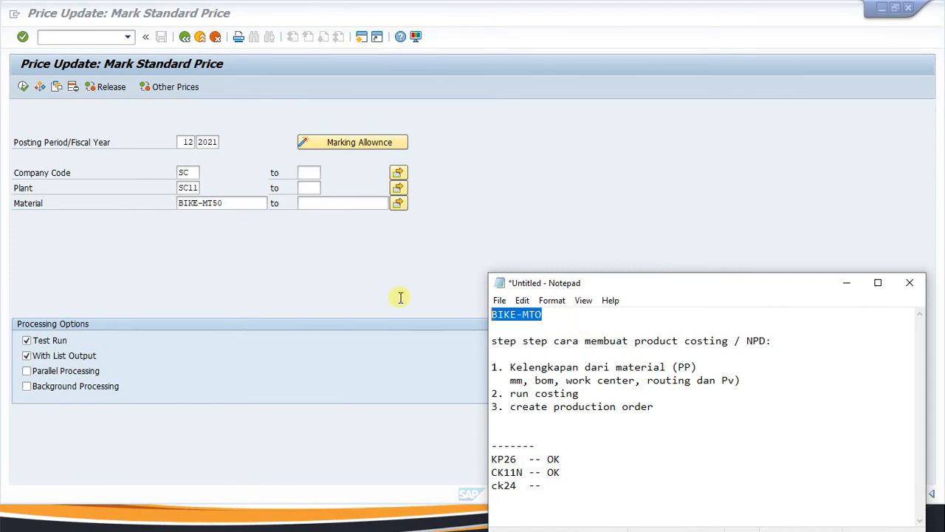
click(246, 206)
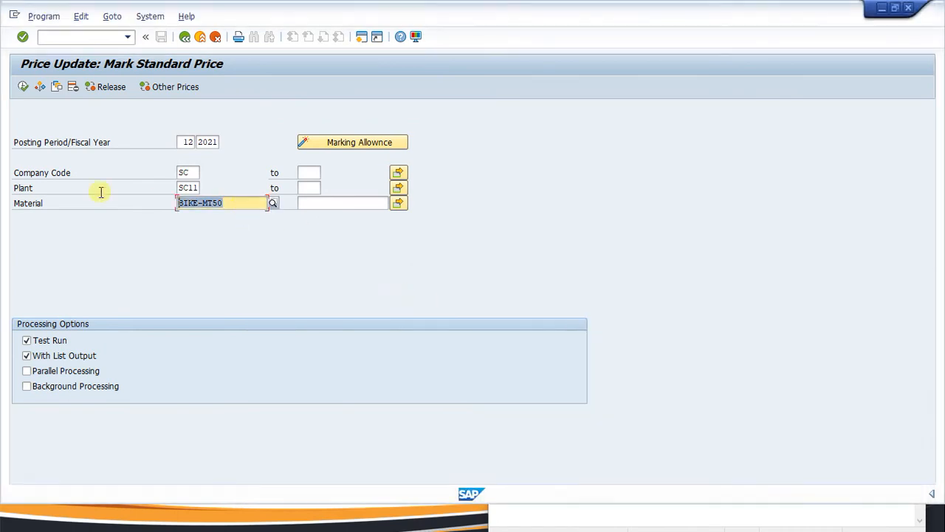
key(ctrl+v)
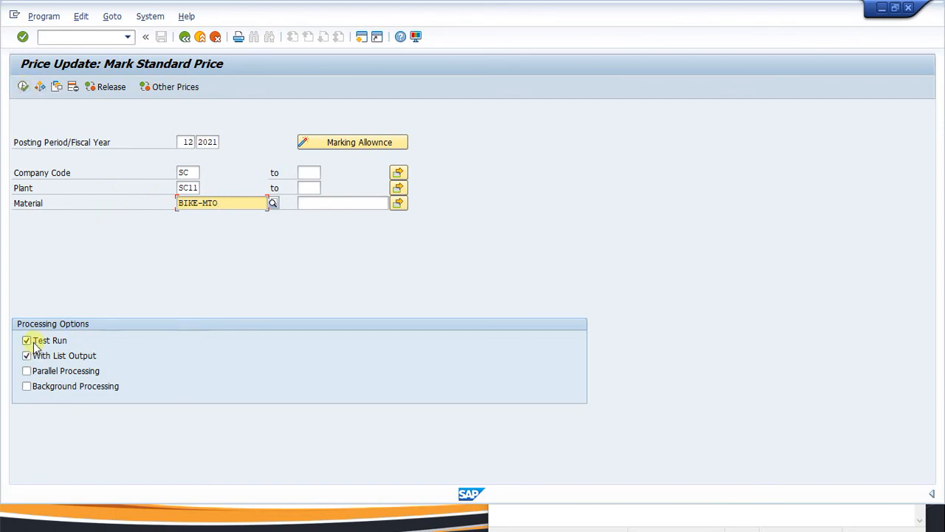
click(23, 87)
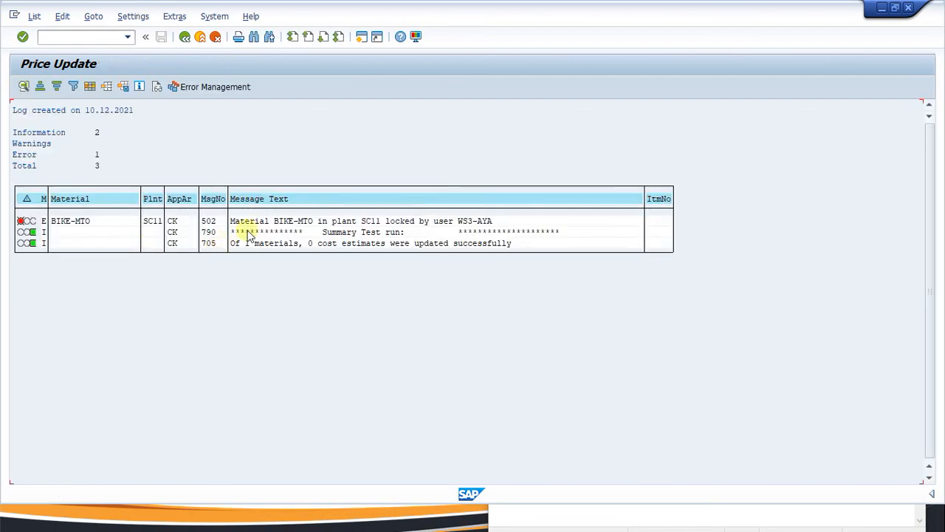
Leave the test-run log, switch off Test Run, and execute the marking for real.
click(184, 37)
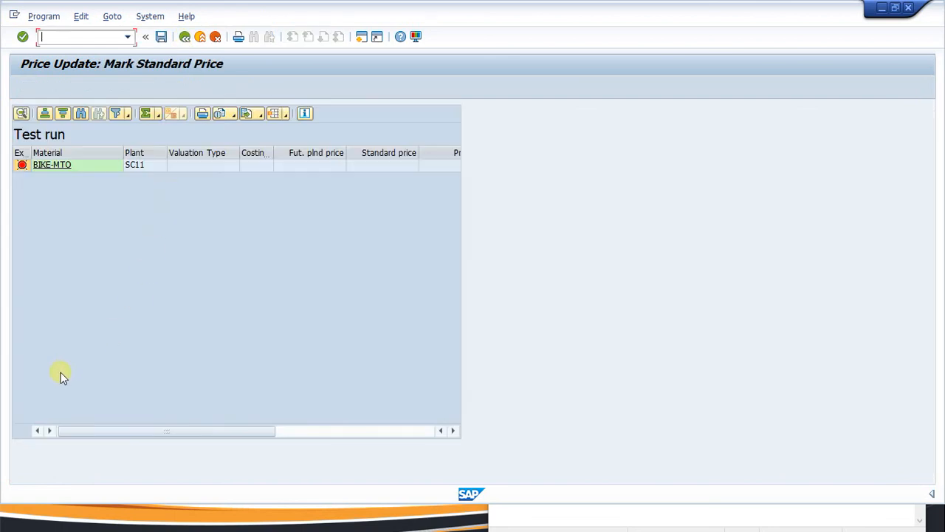
click(185, 37)
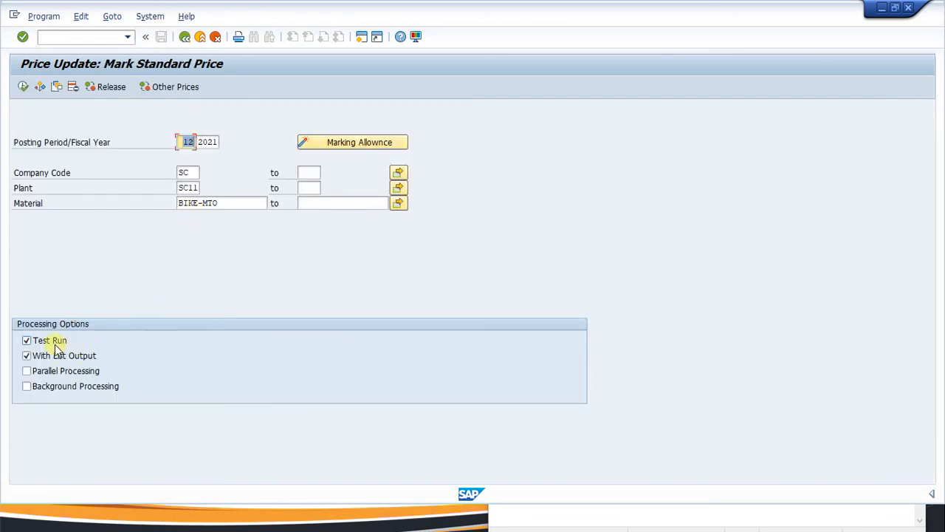
click(27, 341)
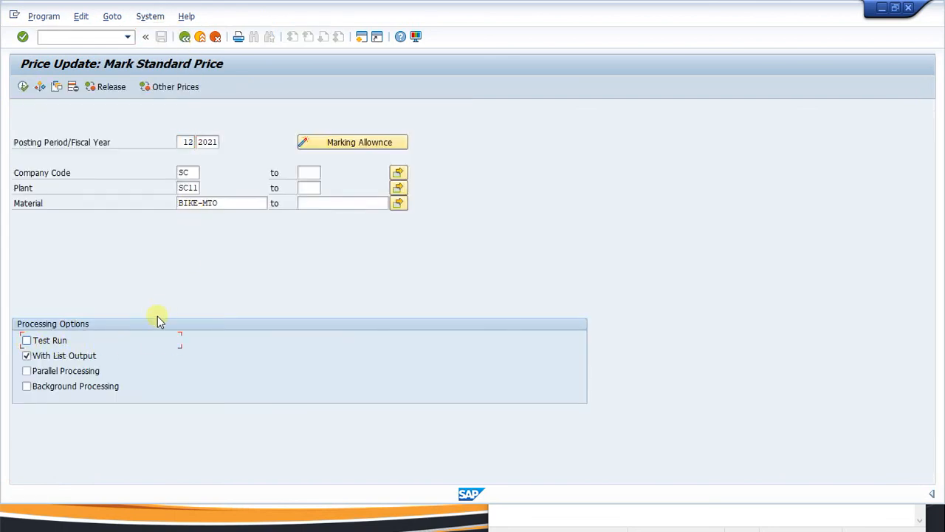
click(23, 87)
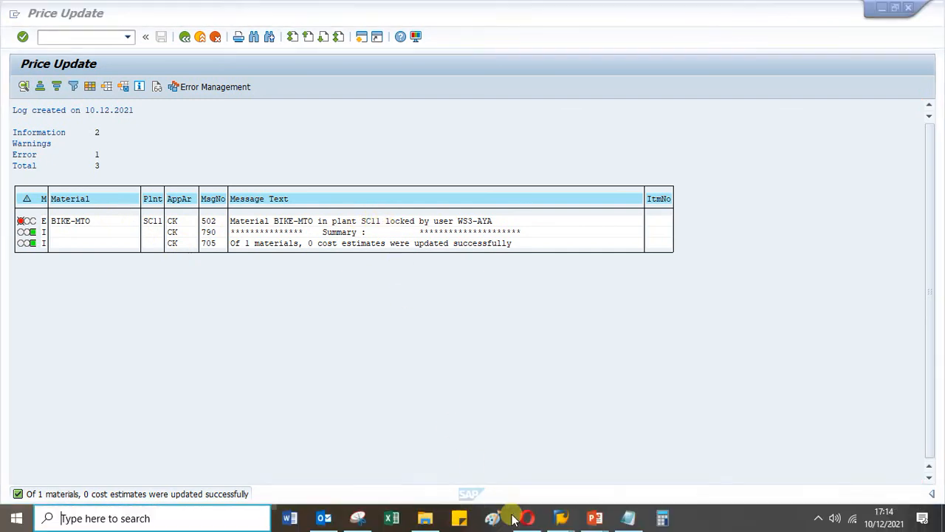
Close the Display Work Center, Change Material and Stock/Requirements windows and return to the selection screen.
key(super)
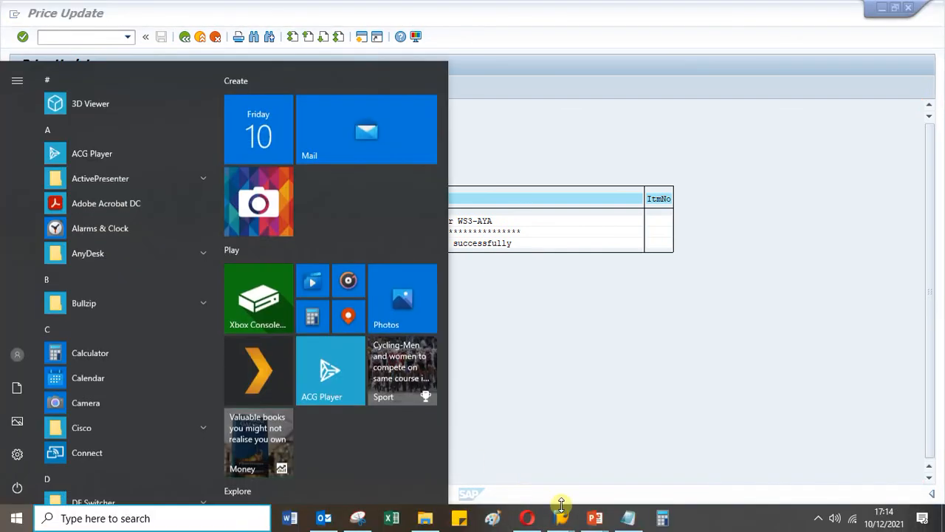
mouse_move(559, 521)
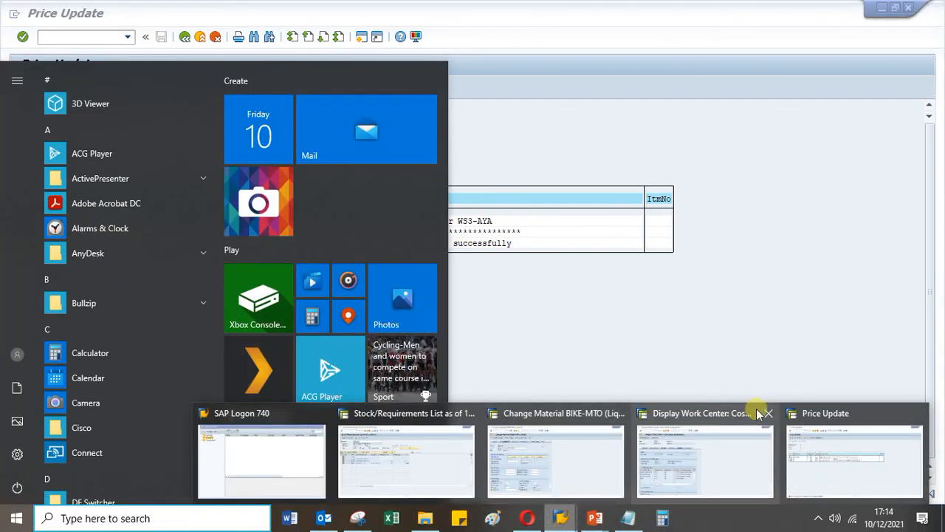
mouse_move(715, 426)
click(767, 415)
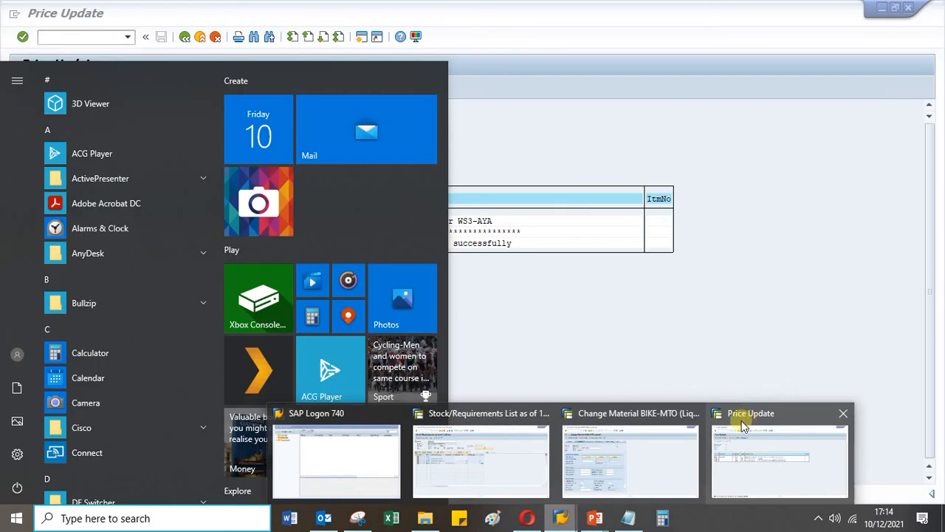
click(698, 415)
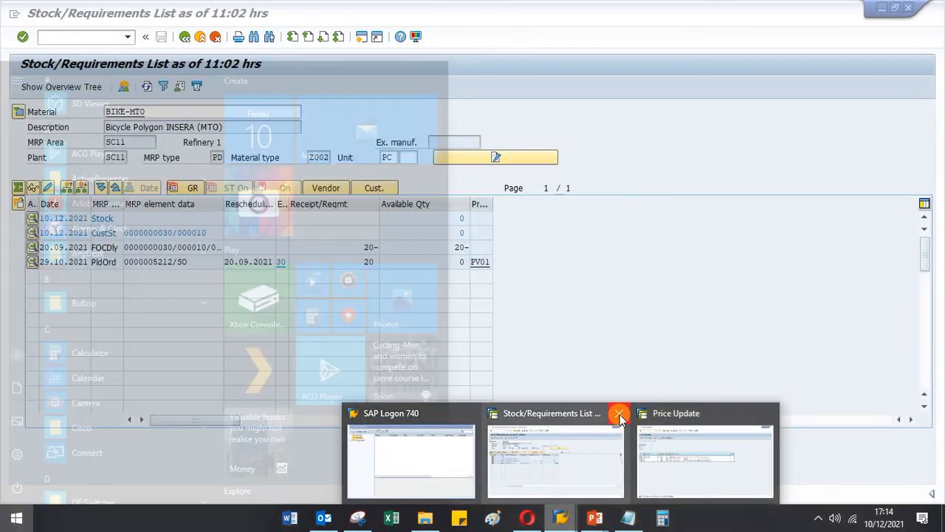
click(618, 415)
click(643, 465)
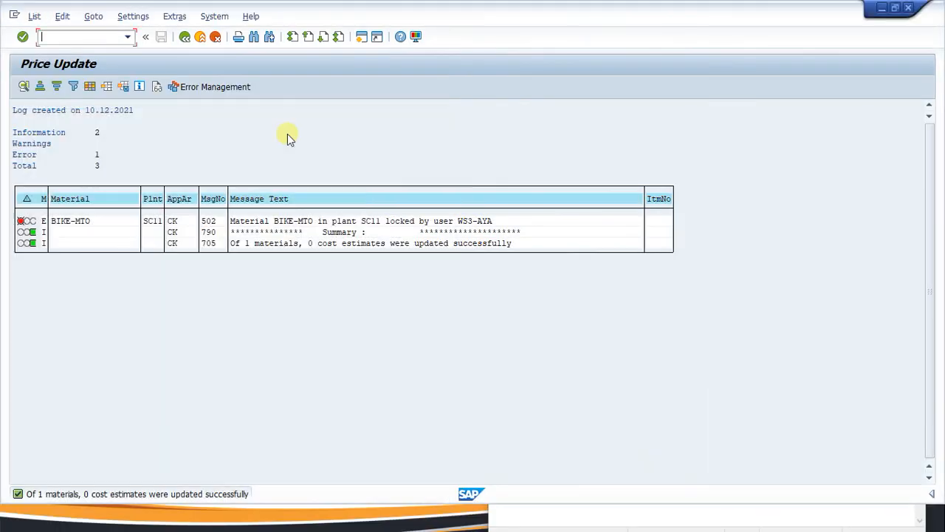
click(185, 39)
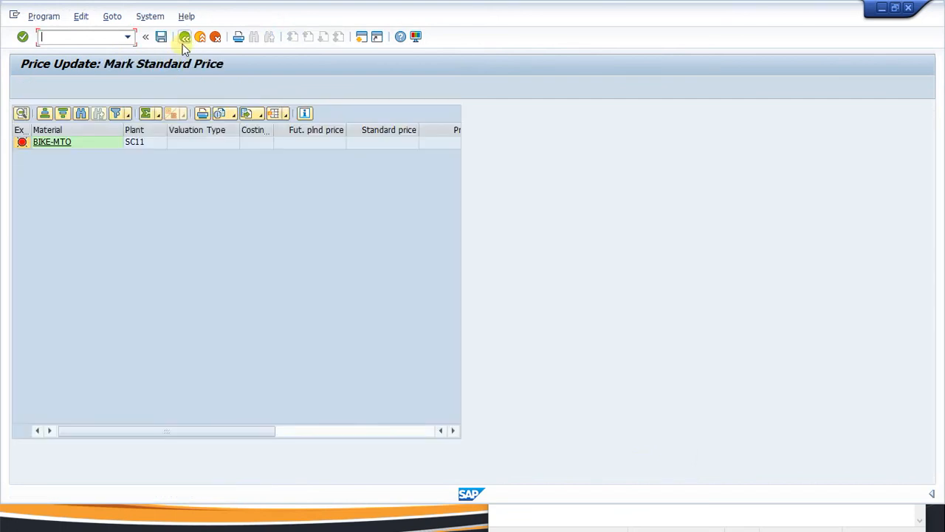
click(184, 38)
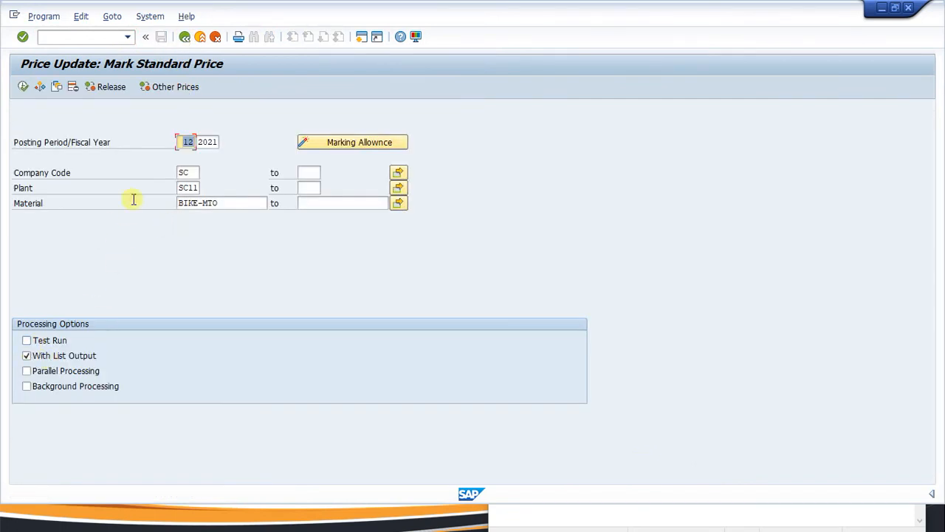
Mark the BIKE-MTO standard price, save the price list with planned price 13.620.000, and return.
click(23, 87)
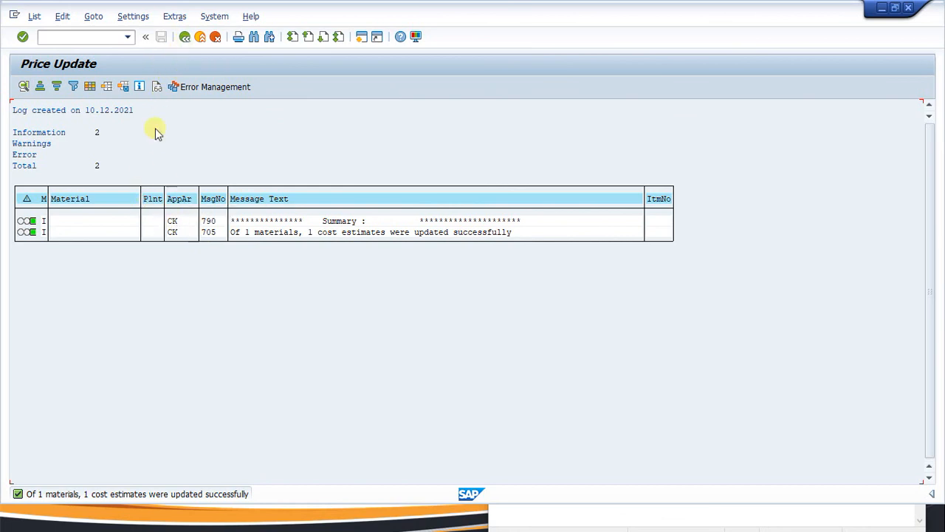
click(185, 36)
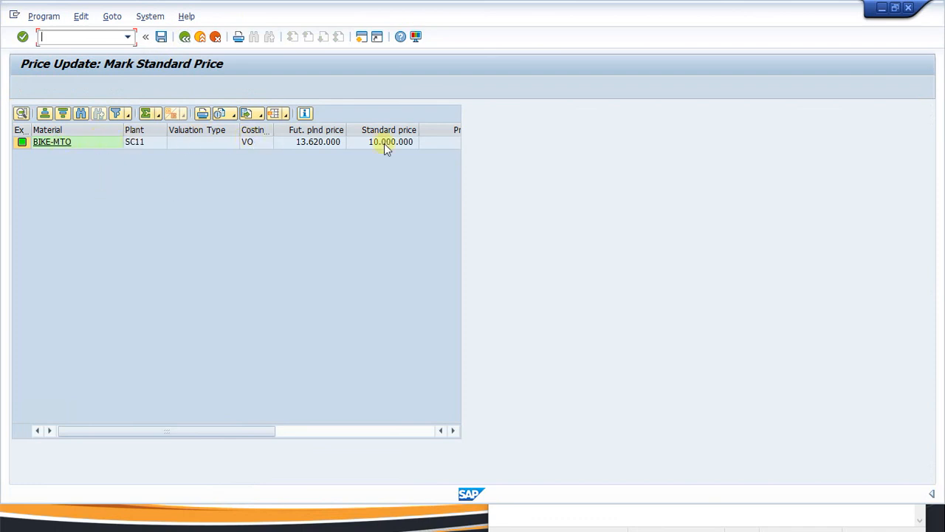
click(161, 36)
click(185, 37)
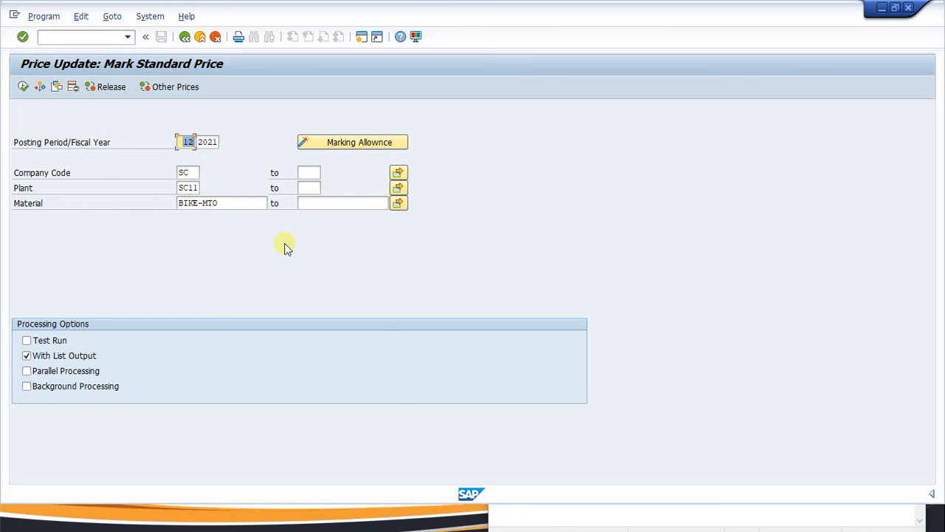
Display BIKE-MTO's Costing 2 view for plant SC11 using mm03.
click(62, 37)
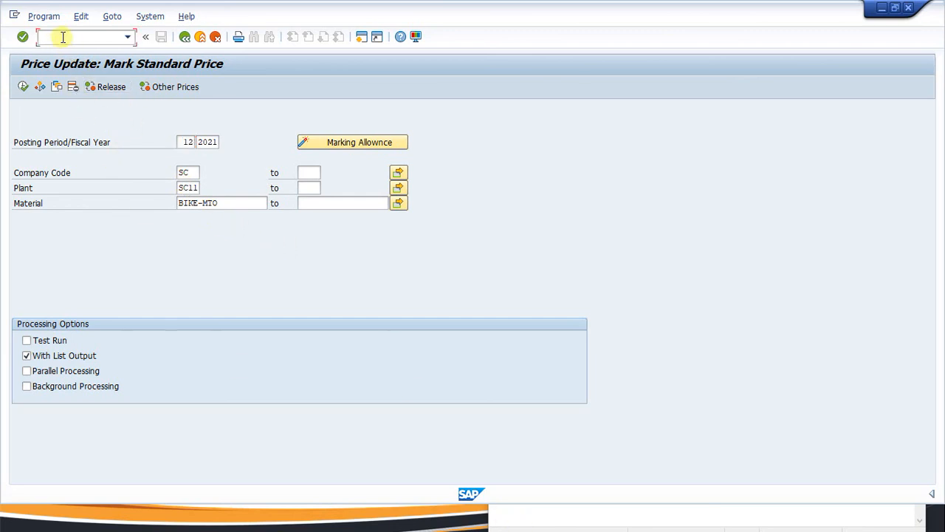
text(/nmm03)
key(Return)
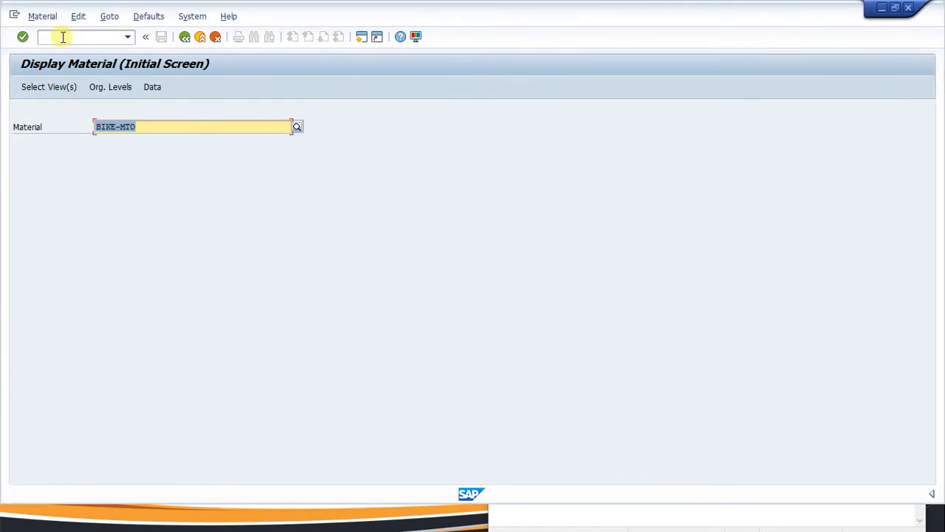
key(Return)
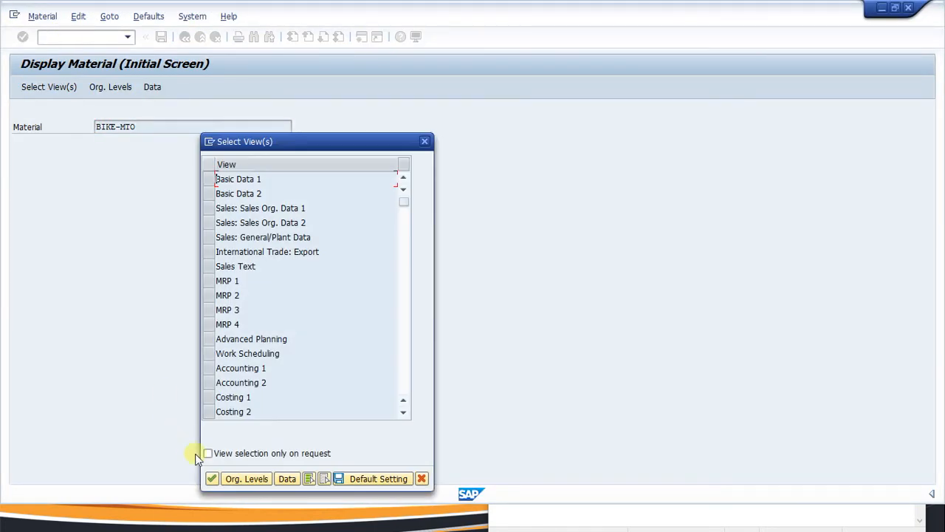
click(208, 411)
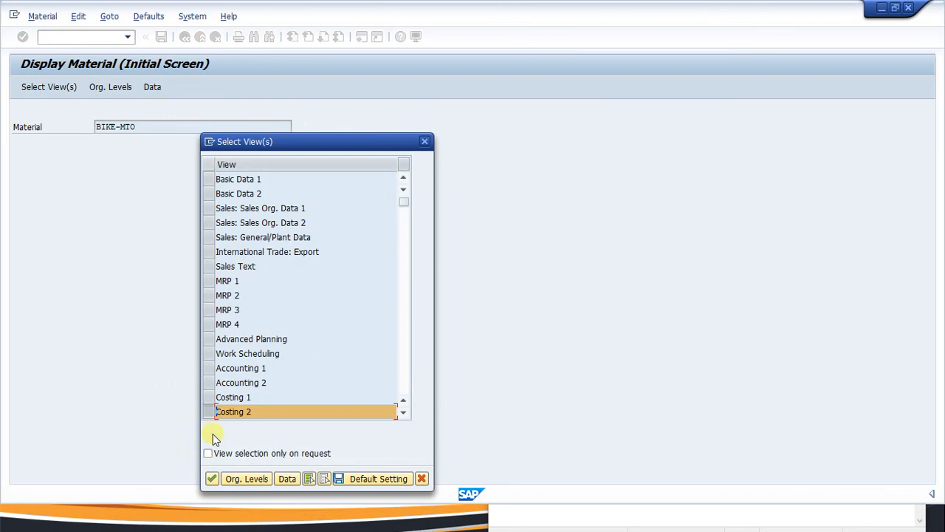
click(213, 478)
click(300, 220)
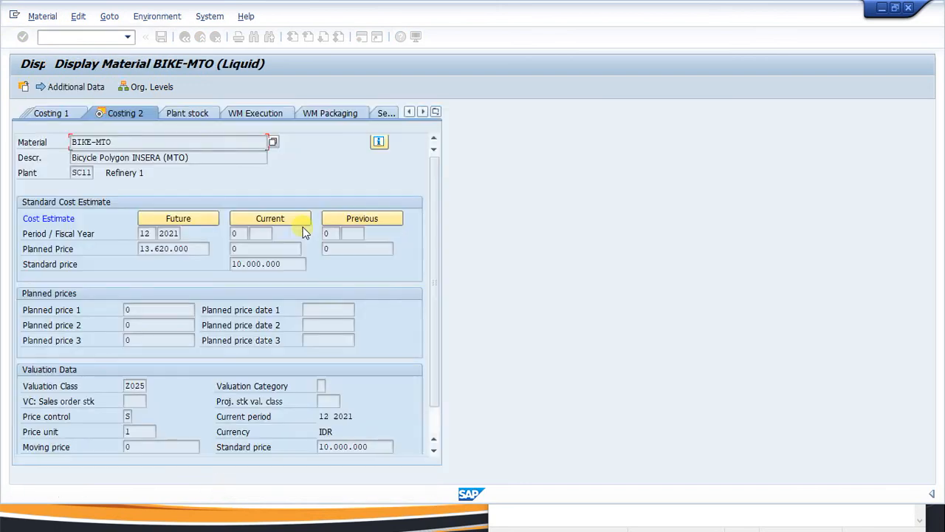
Select the future planned price 13.620.000 shown beside standard price 10.000.000.
click(196, 248)
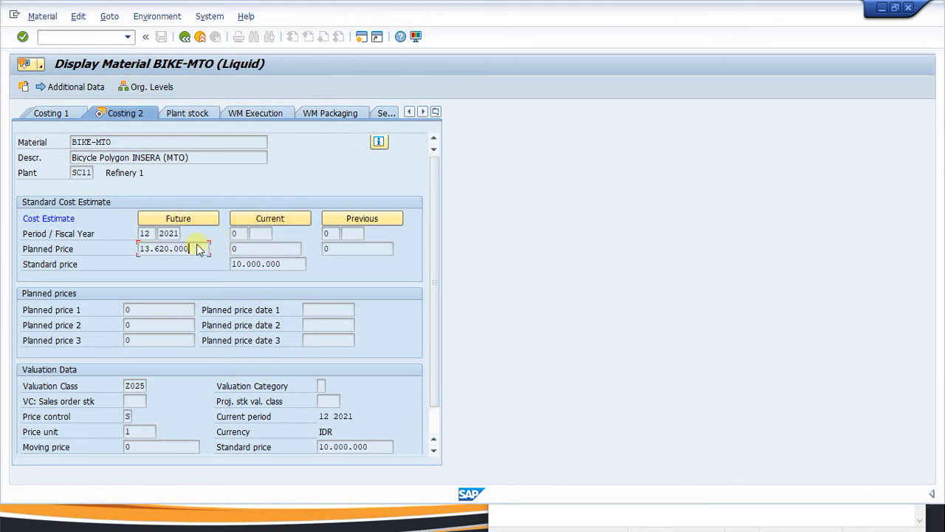
drag(205, 248, 135, 250)
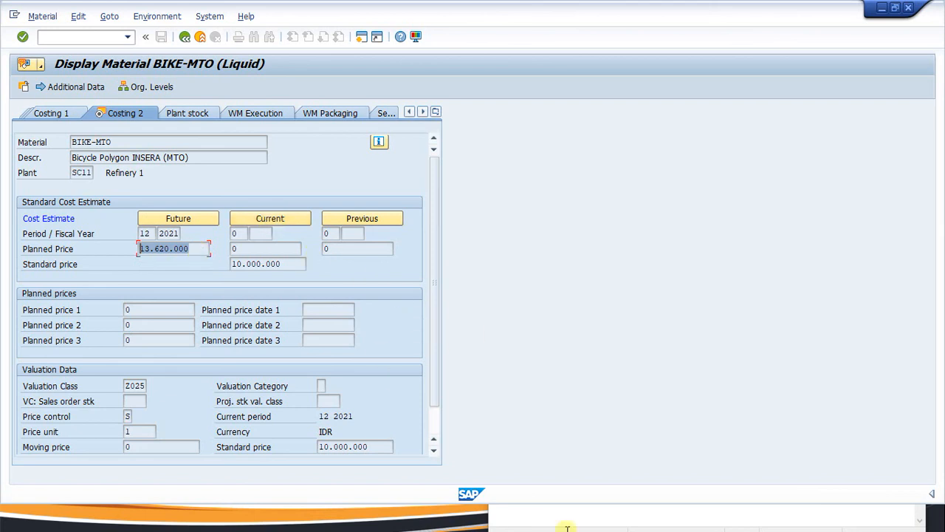
key(super)
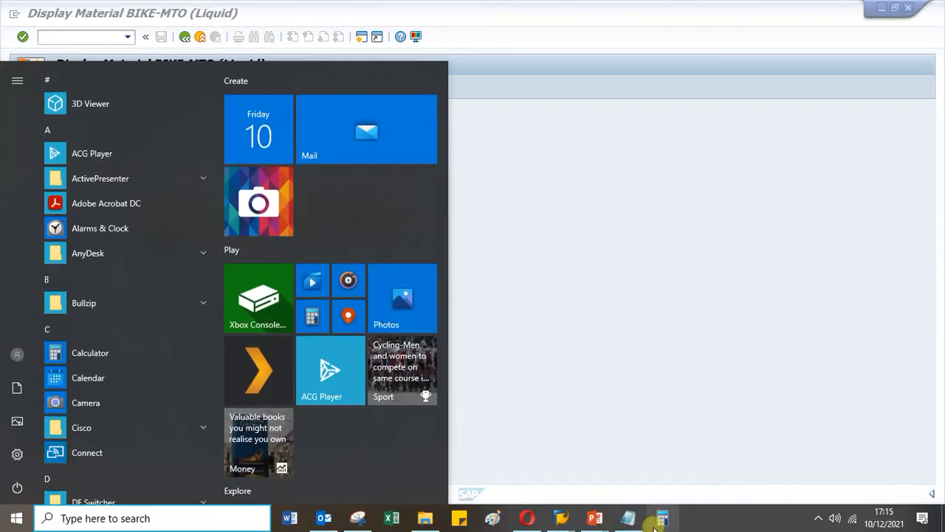
mouse_move(567, 522)
click(686, 473)
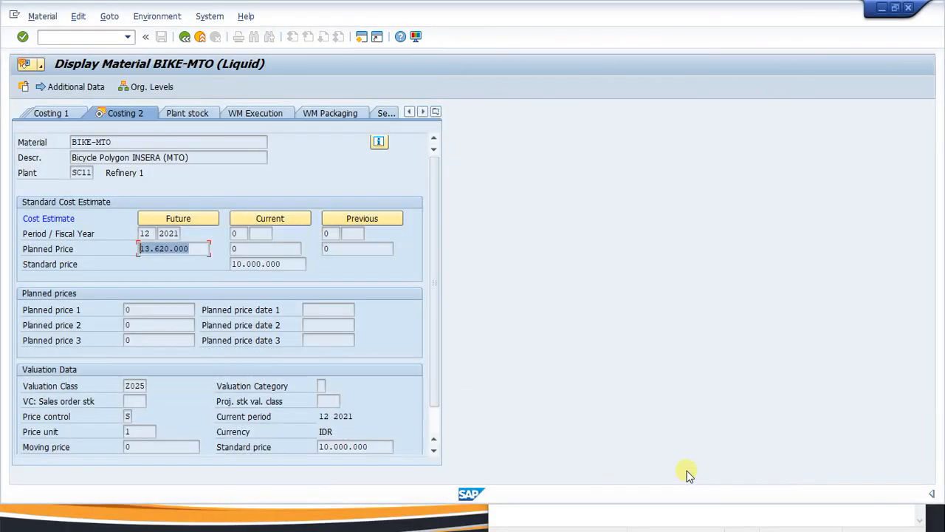
key(super)
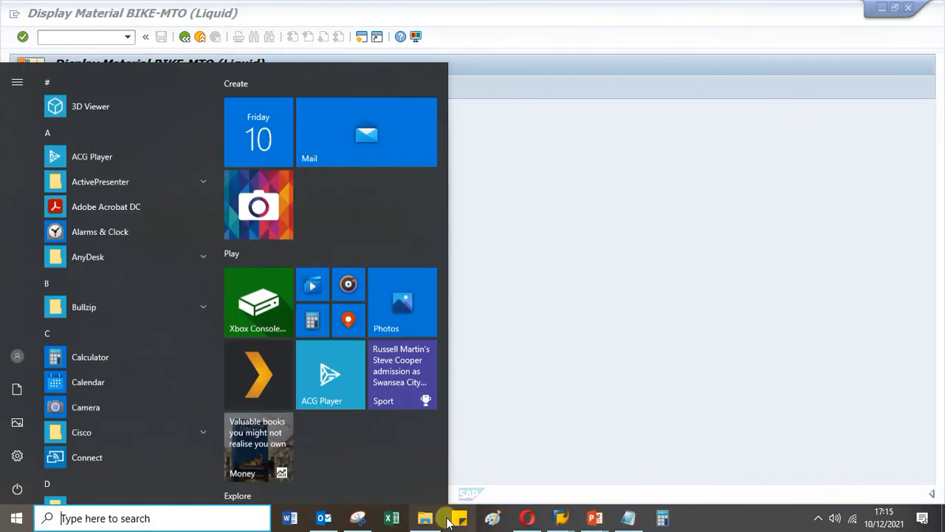
On the CK24 screen, switch to Release and execute the BIKE-MTO standard price release.
mouse_move(562, 520)
click(489, 440)
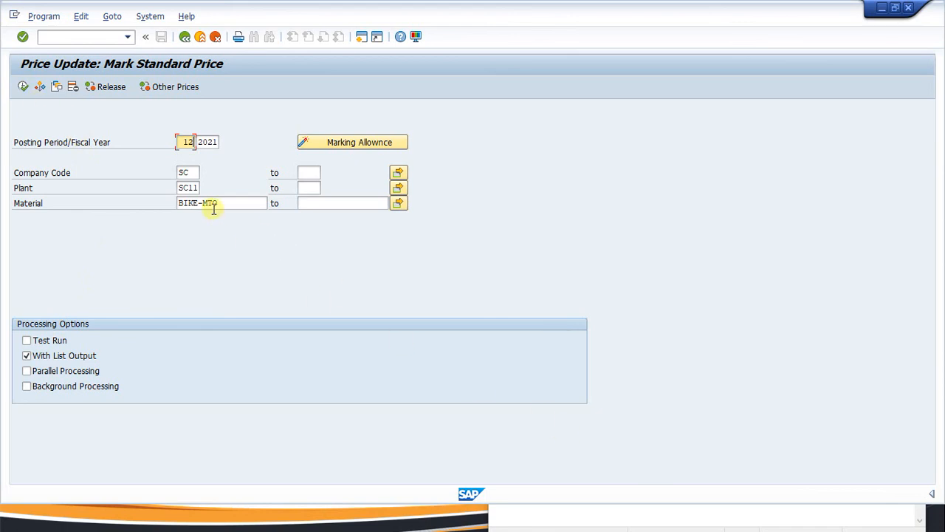
click(111, 87)
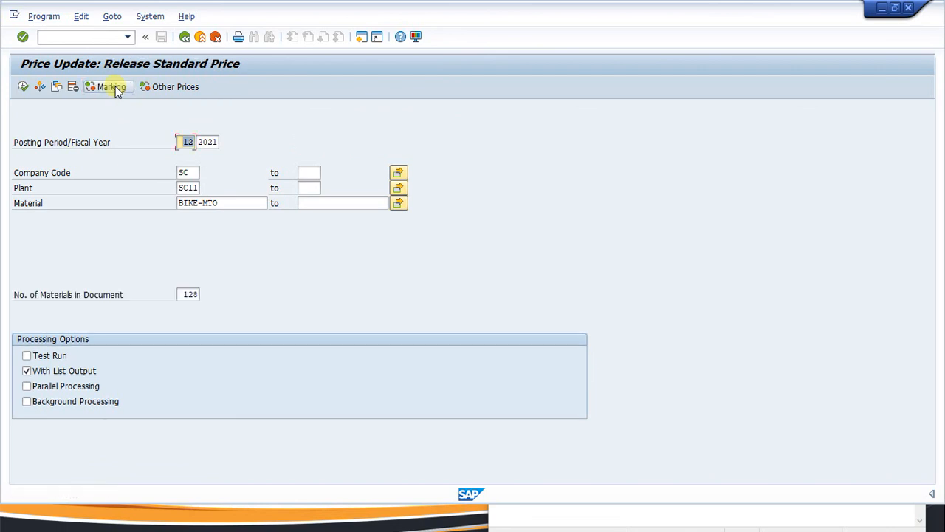
click(25, 87)
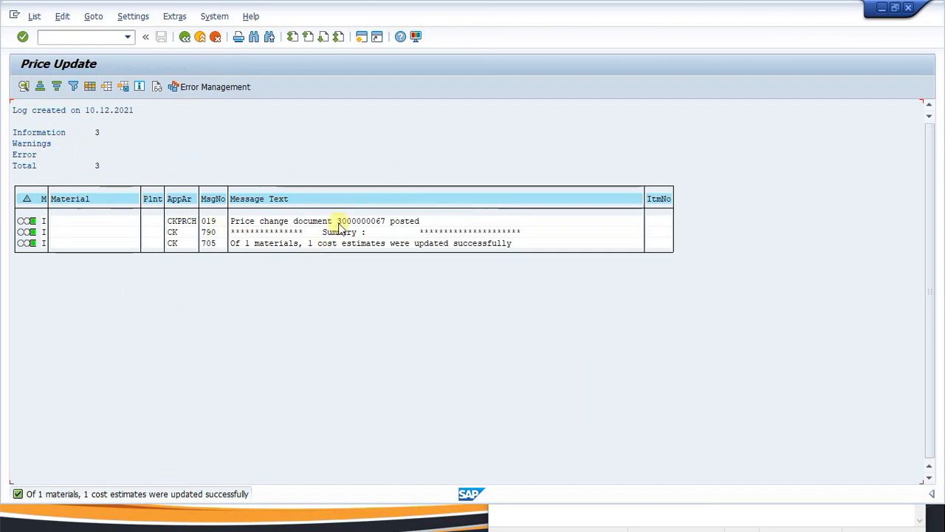
key(super)
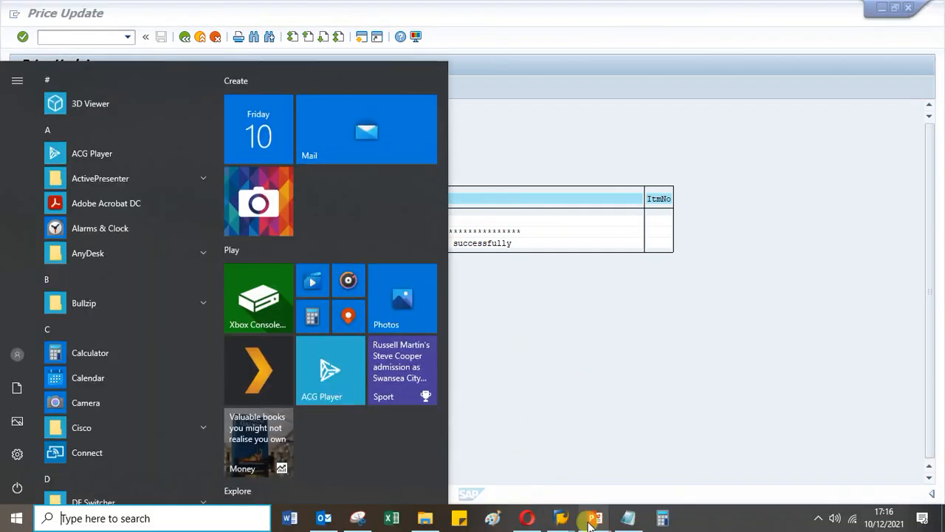
Reopen BIKE-MTO's Costing 2 view for plant SC11, now showing standard price 13.620.000.
mouse_move(558, 517)
click(620, 458)
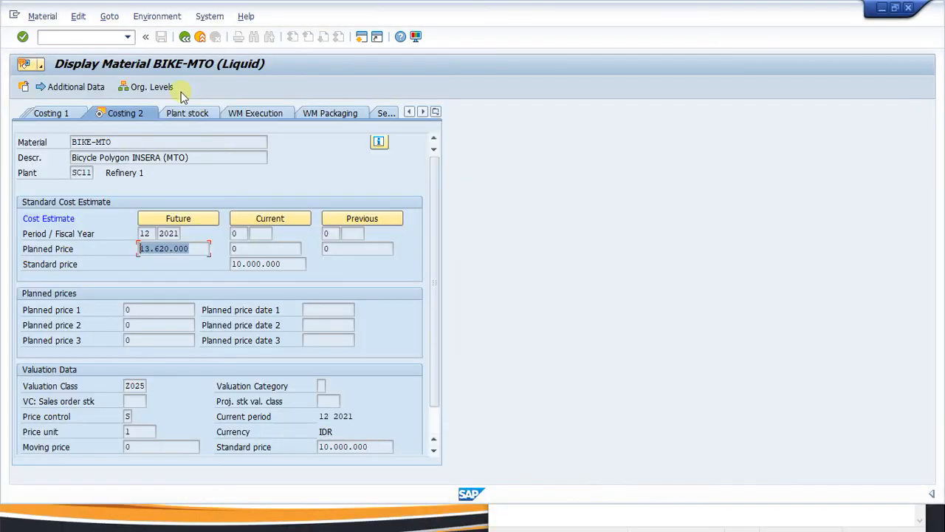
click(184, 36)
key(Return)
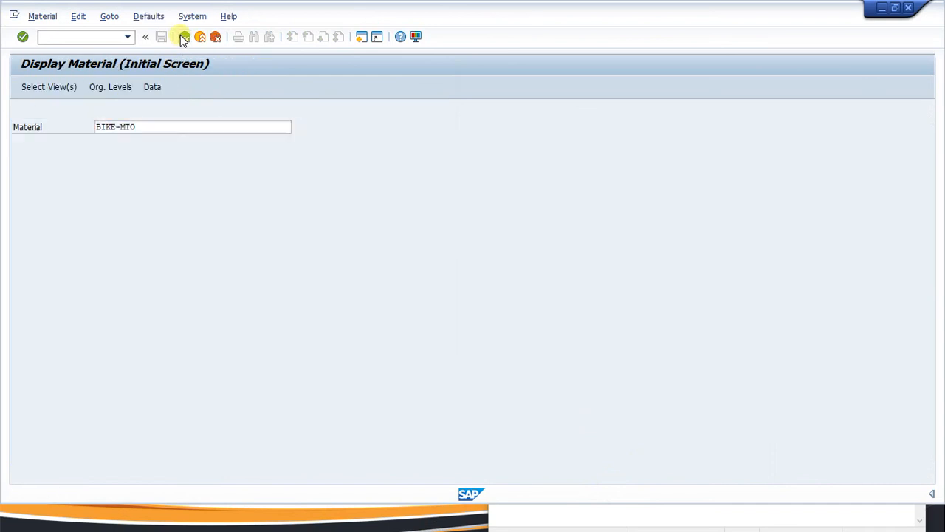
click(208, 415)
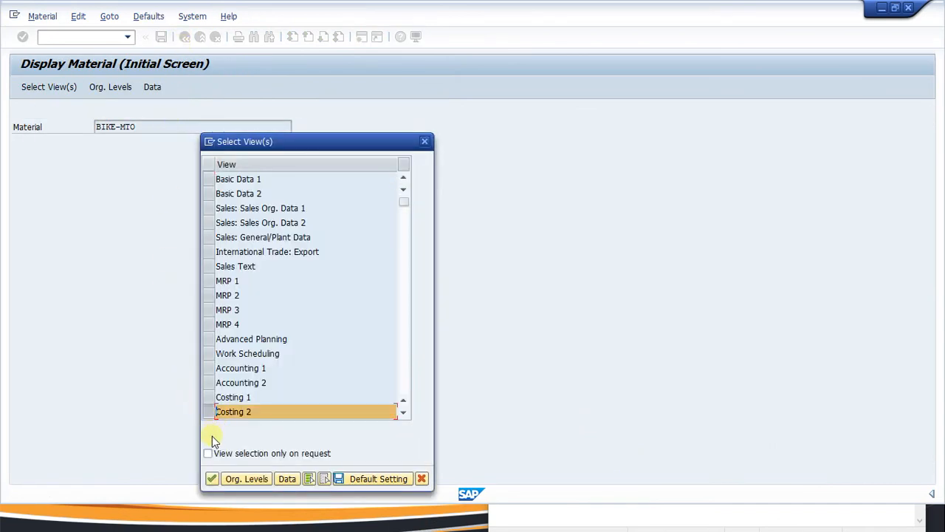
click(212, 479)
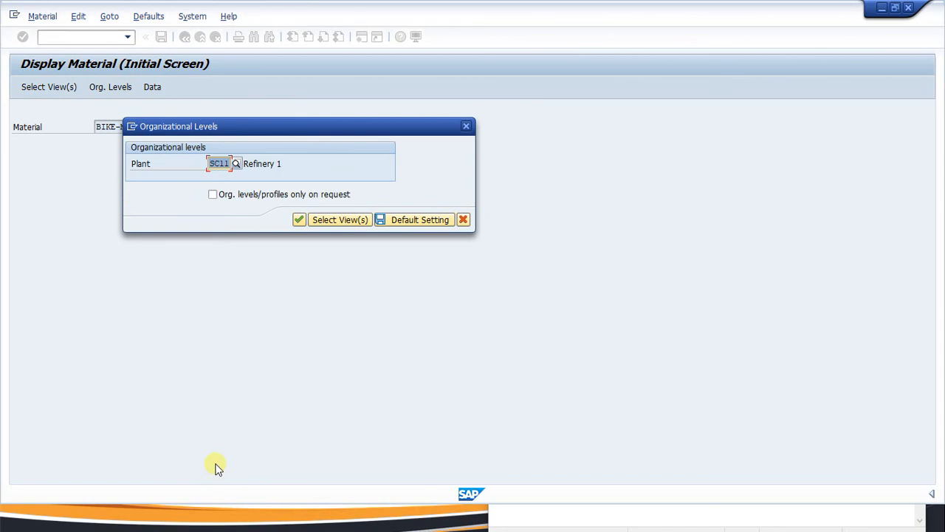
key(Return)
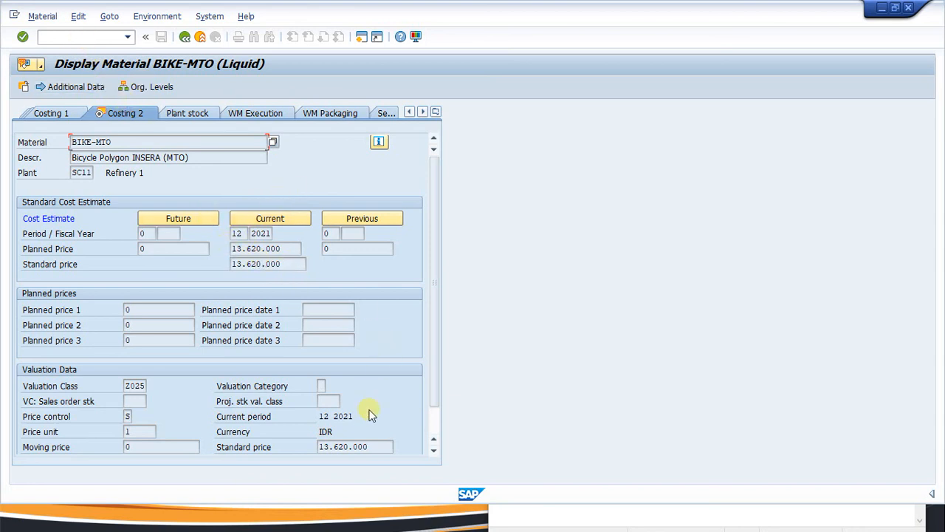
Write OK after the ck24 line in the Notepad checklist.
key(super)
click(630, 520)
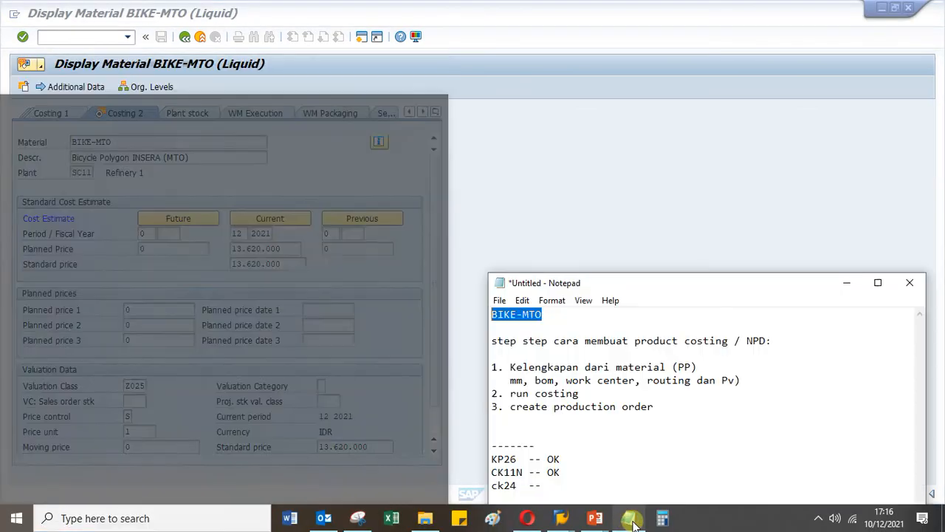
click(552, 486)
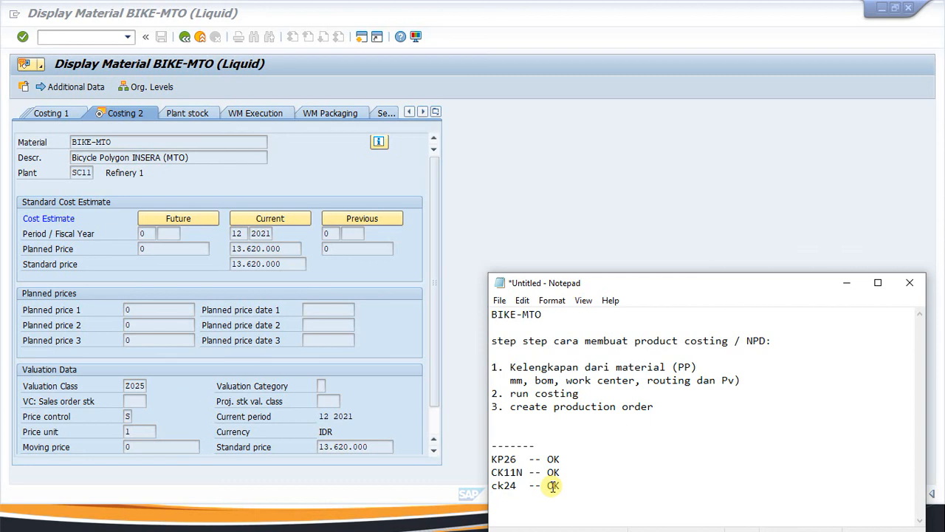
click(72, 39)
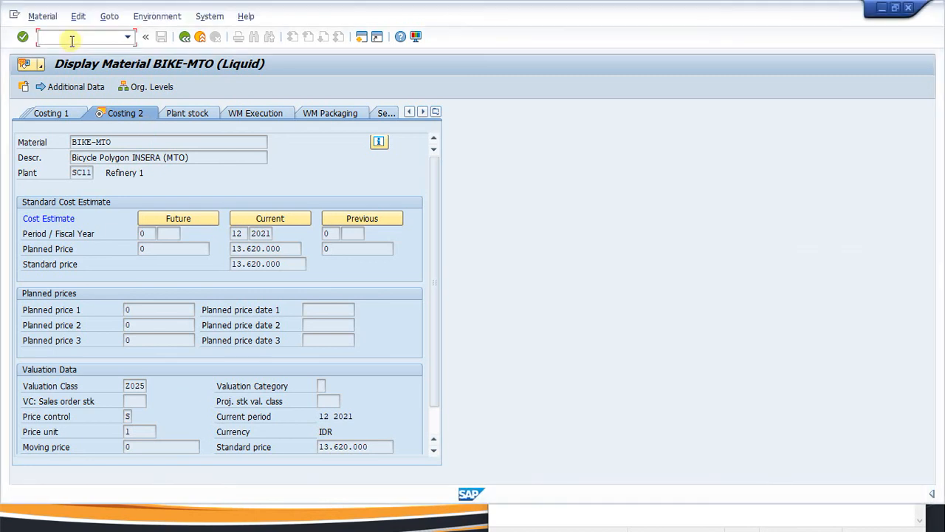
Open the MD04 stock/requirements list for BIKE-MTO and open the planned order row.
text(/n)
key(Return)
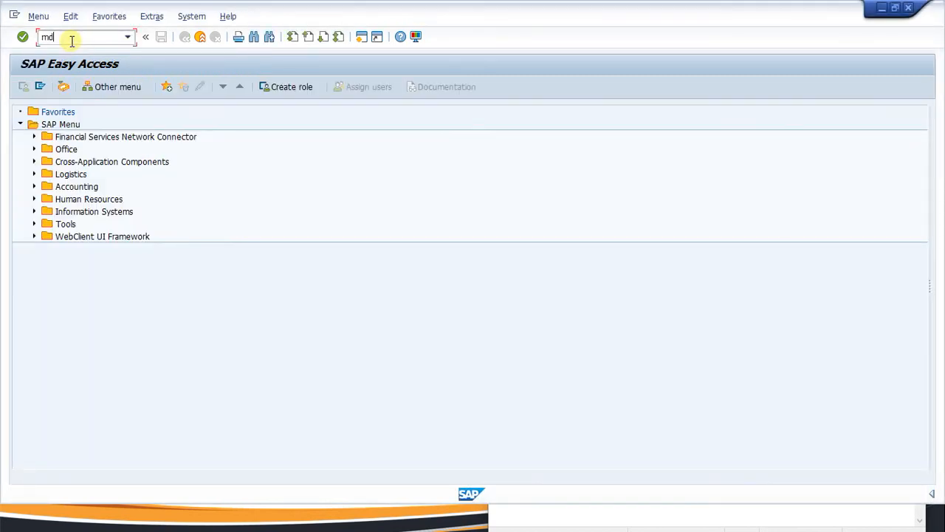
key(Return)
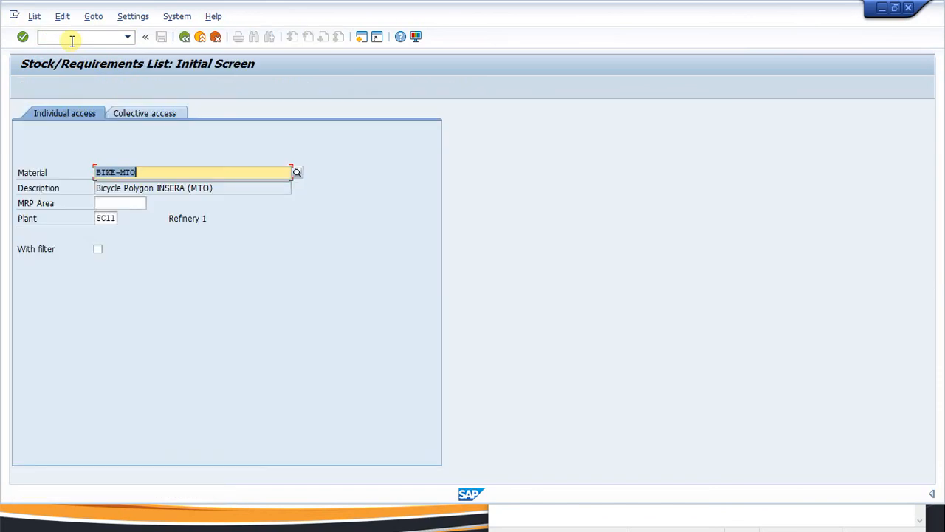
key(Return)
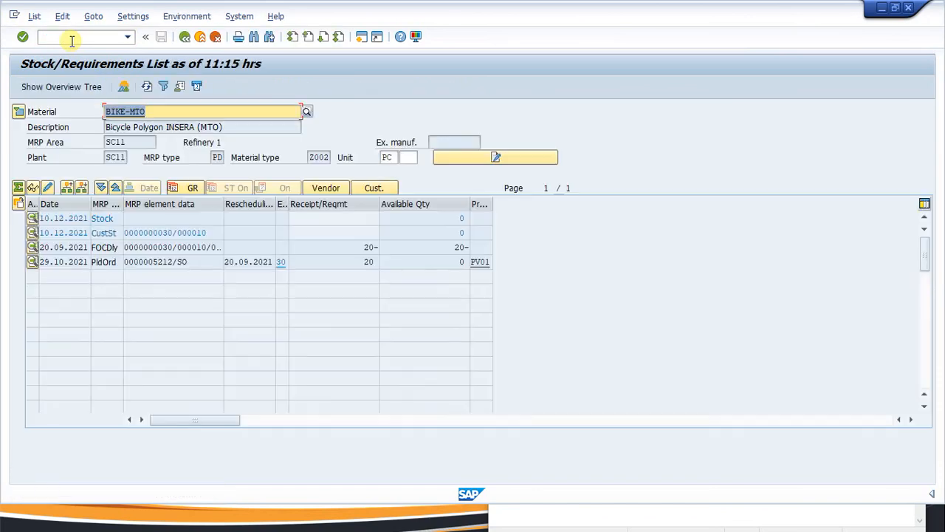
click(105, 264)
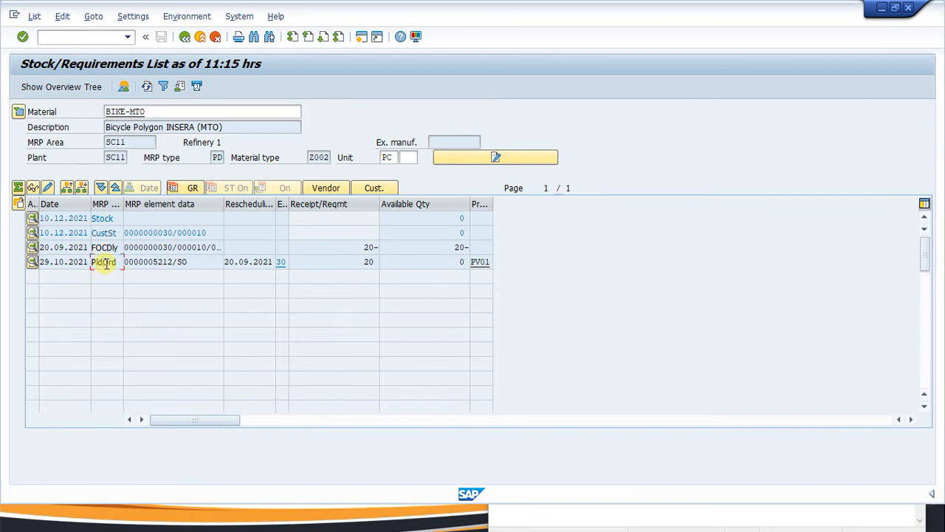
double_click(106, 264)
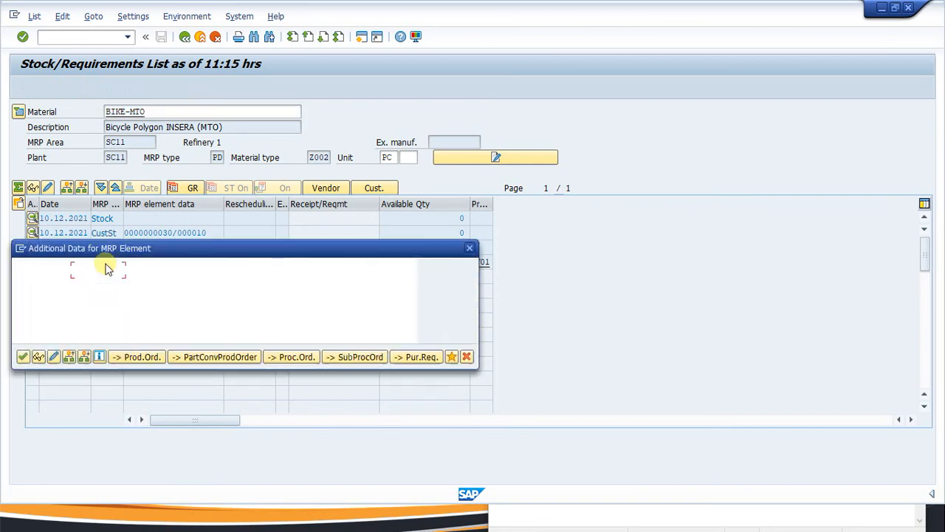
Convert the planned order into a 20 PC production order, release and save it, and refresh.
click(137, 358)
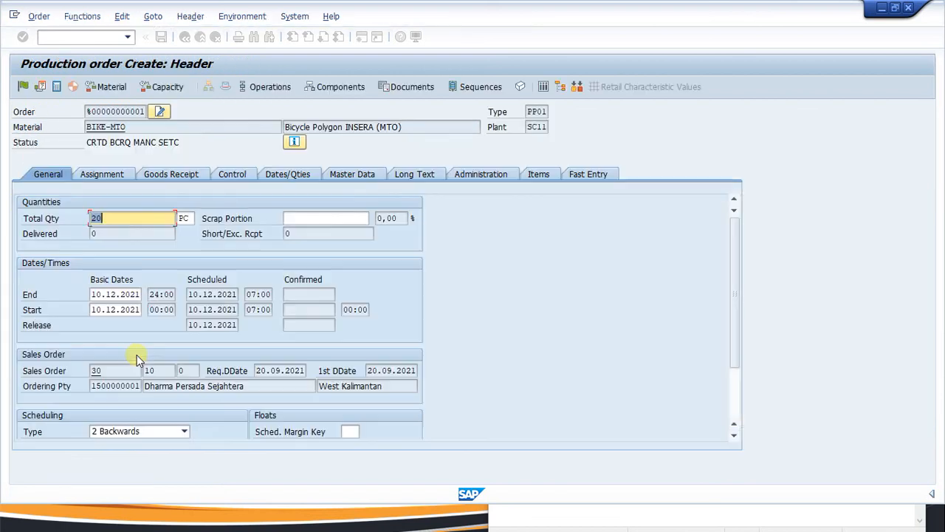
click(24, 89)
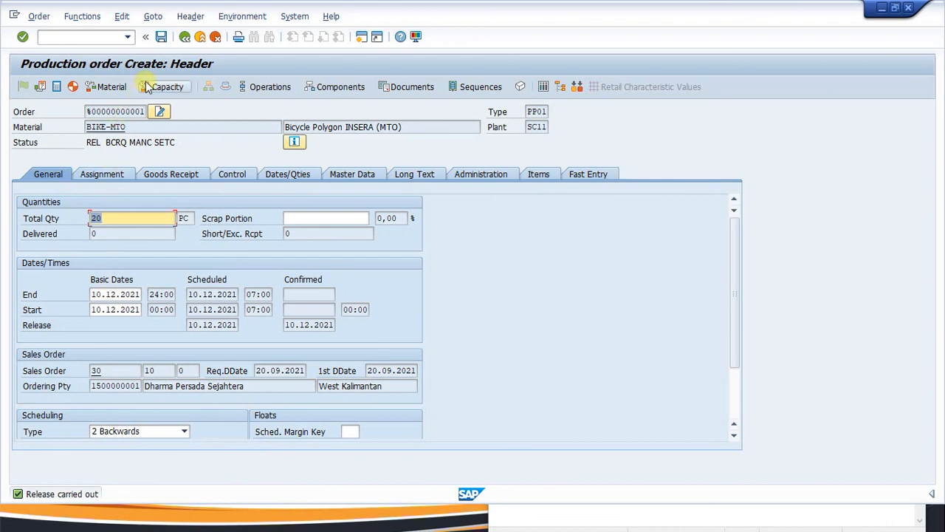
click(162, 38)
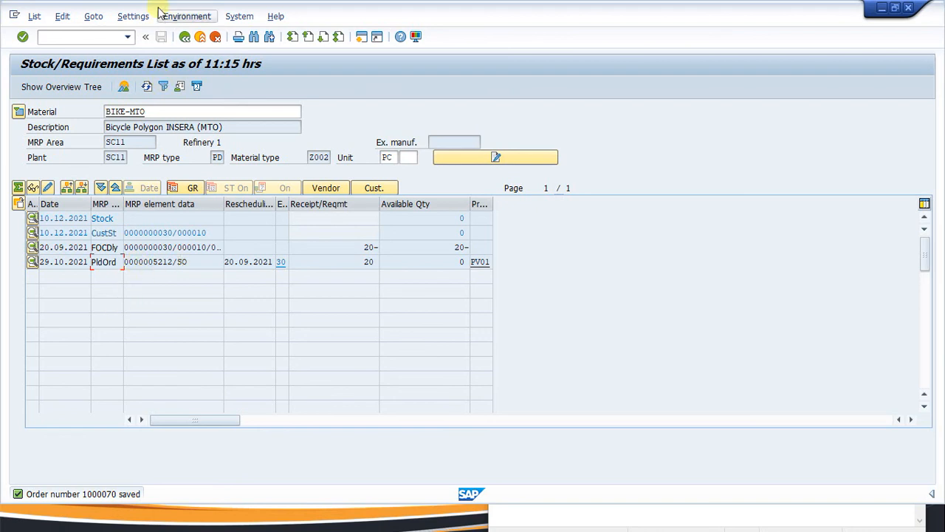
click(146, 87)
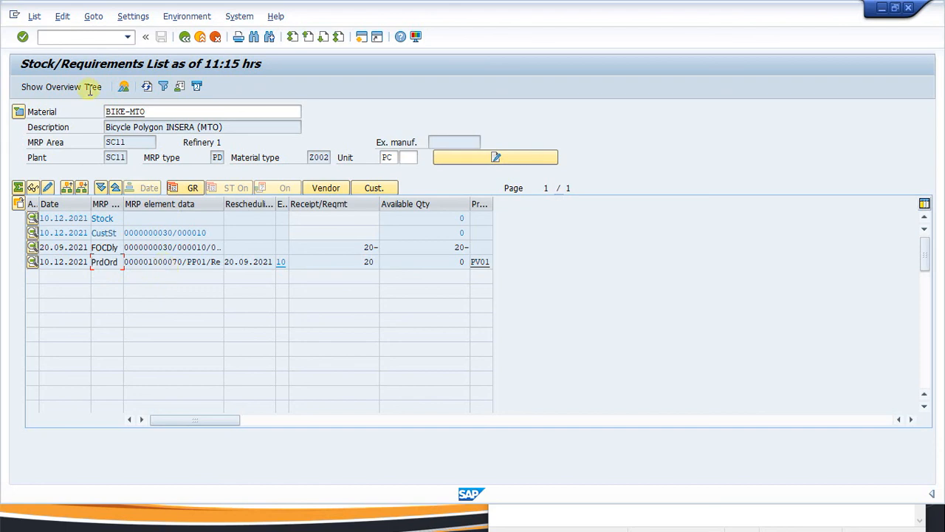
click(55, 36)
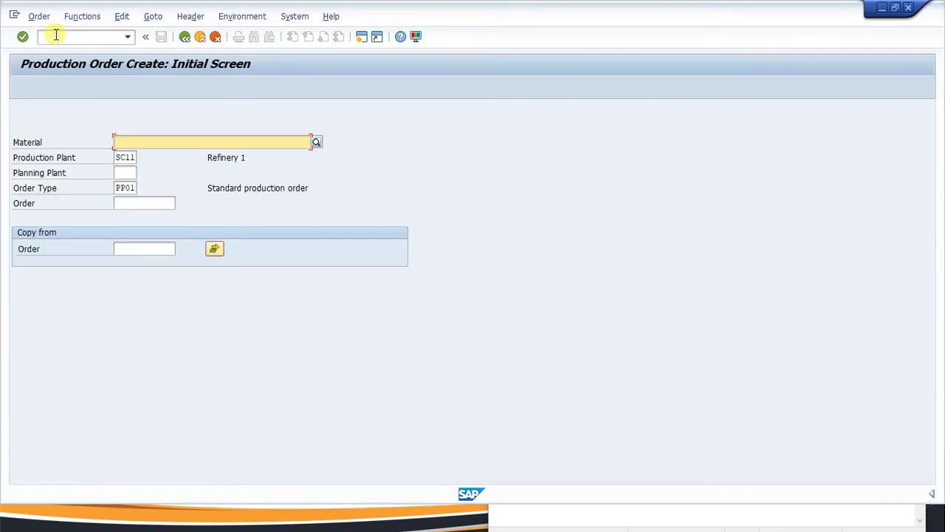
Enter material BIKE-MTO, total quantity 10, and scheduling type 4 Current date.
key(BackSpace)
key(Down)
key(Return)
key(Return)
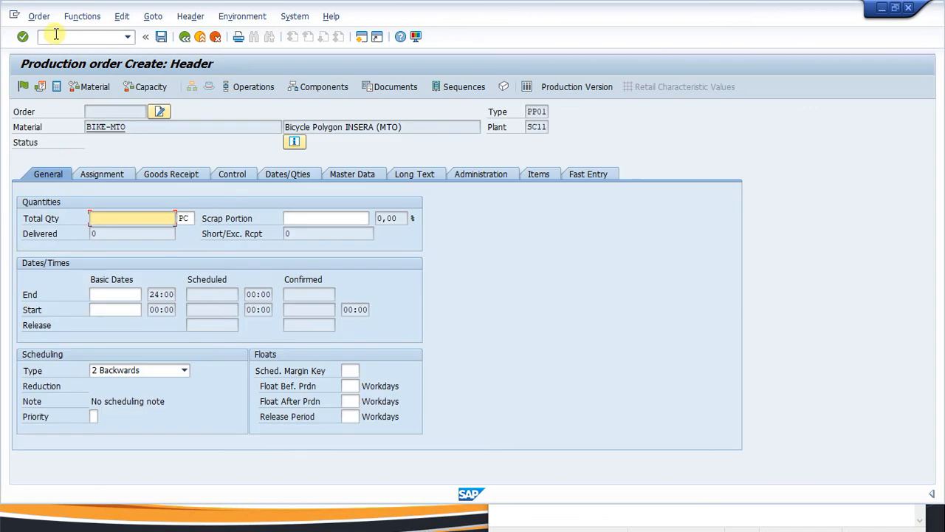
text(10)
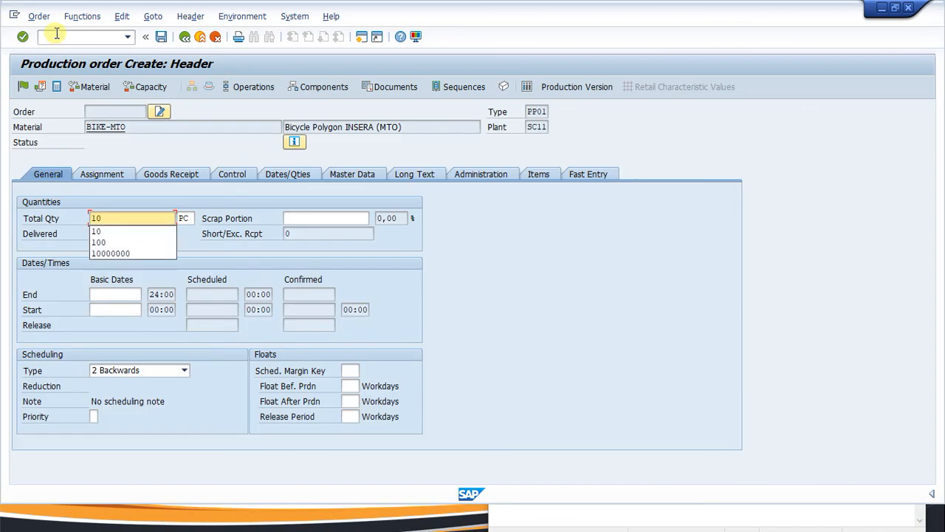
click(183, 370)
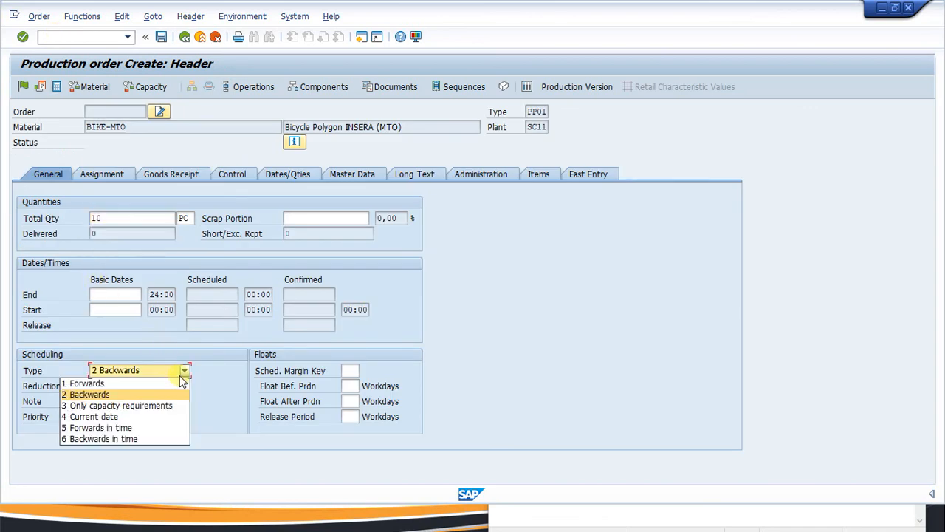
click(95, 417)
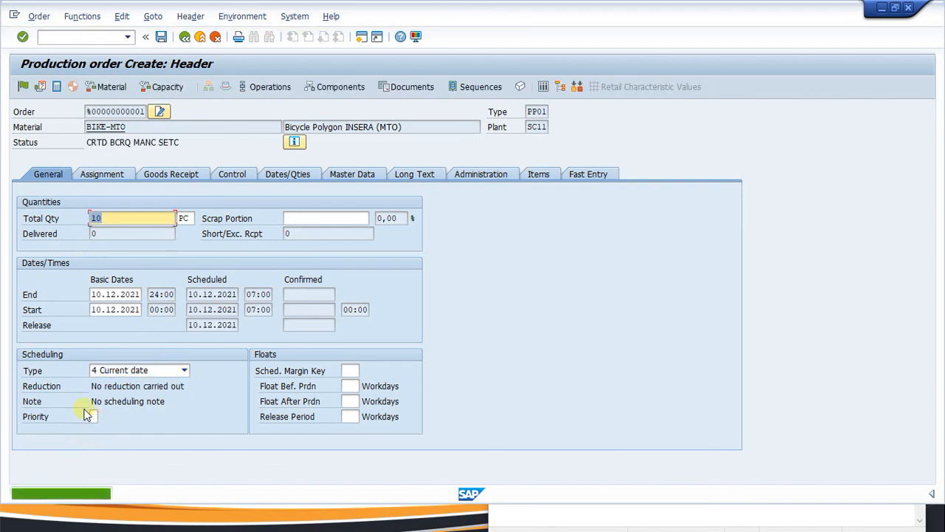
Release and save the 10-piece BIKE-MTO production order.
click(24, 86)
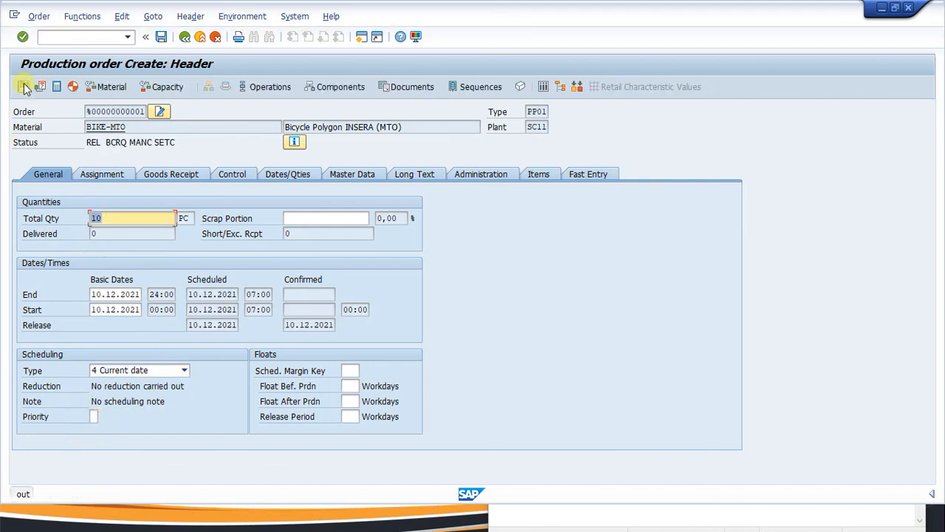
click(160, 37)
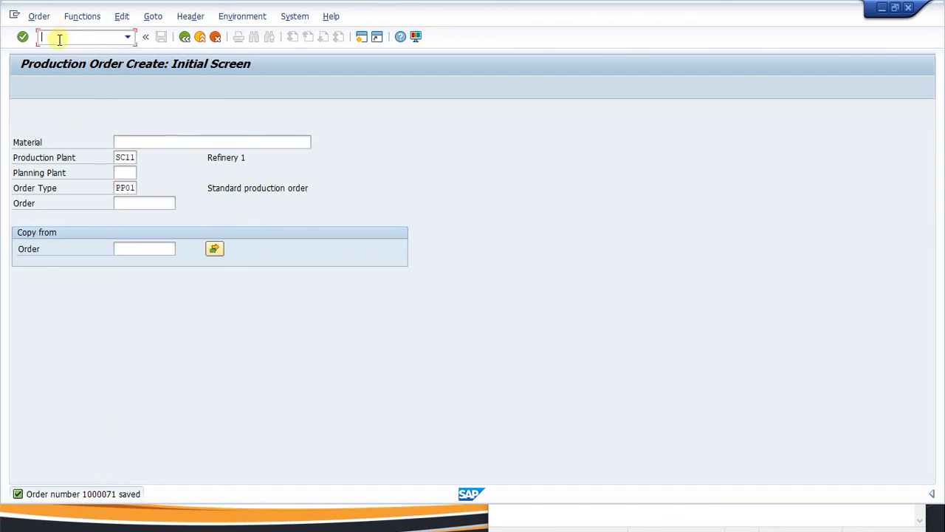
text(/nco02)
key(Return)
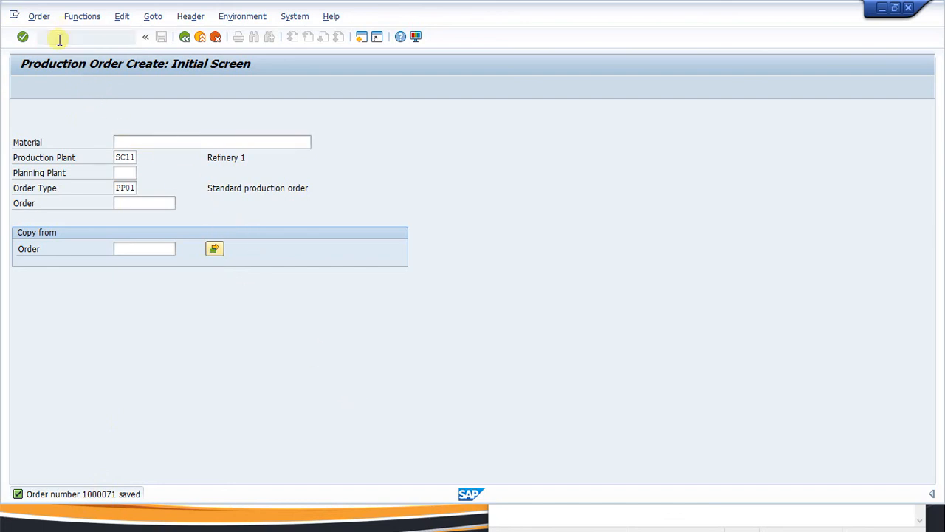
Display BIKE-MTO's MRP list and inspect the 10 PC and 20 PC production order rows.
key(Return)
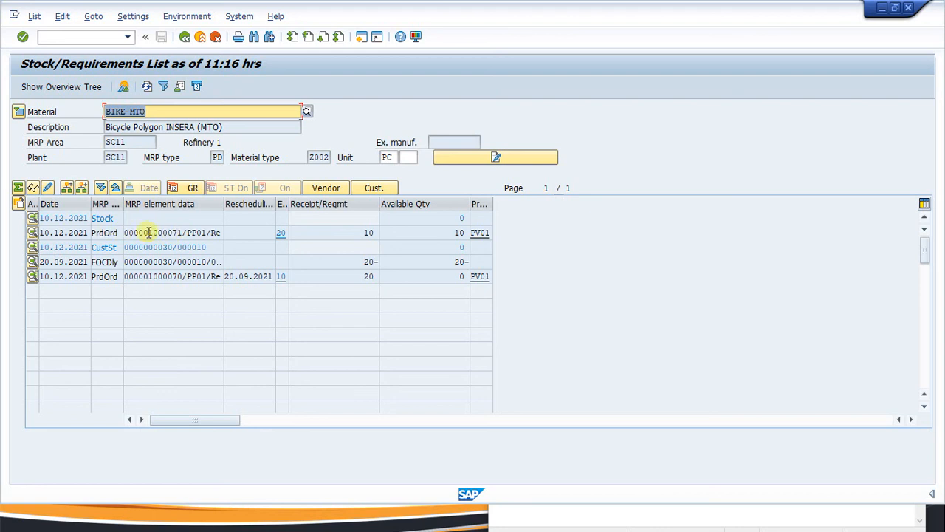
click(172, 232)
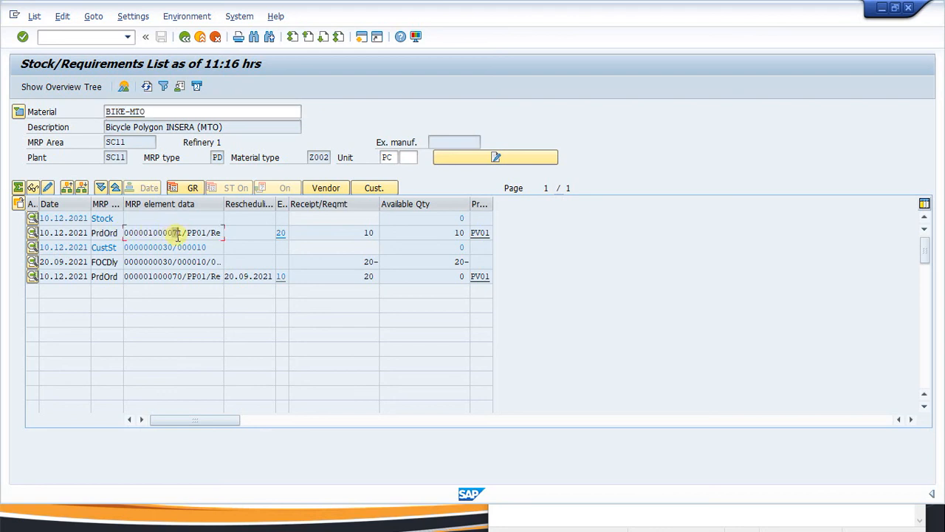
click(174, 277)
drag(173, 277, 184, 277)
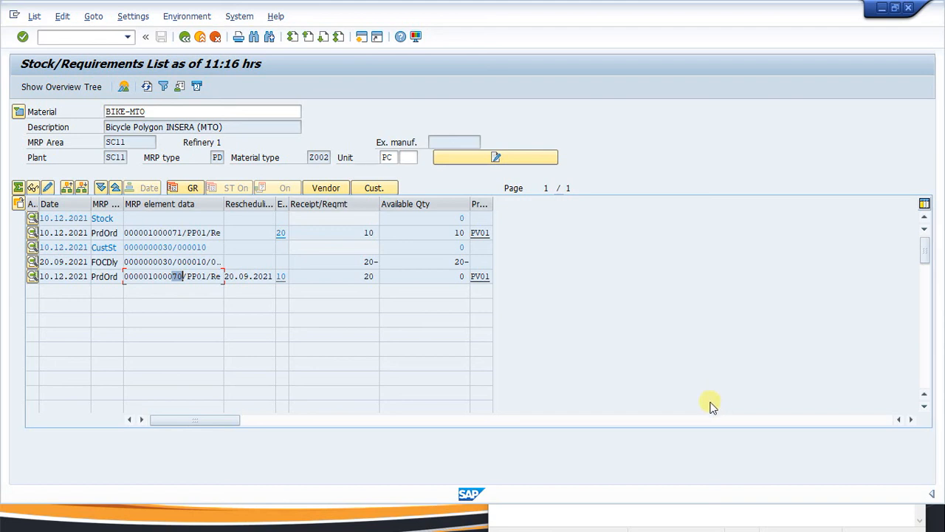
Show the hidden notification-area icons and the screen recorder's controls.
key(super)
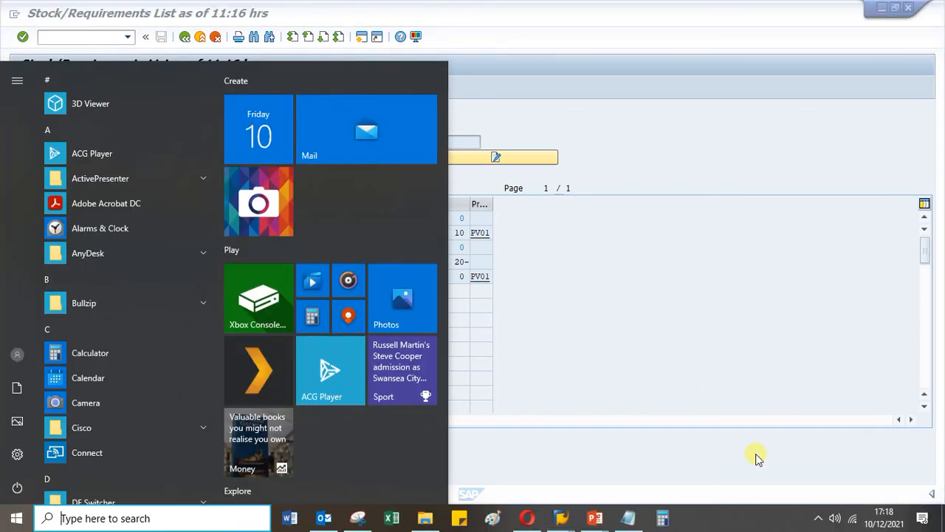
click(818, 518)
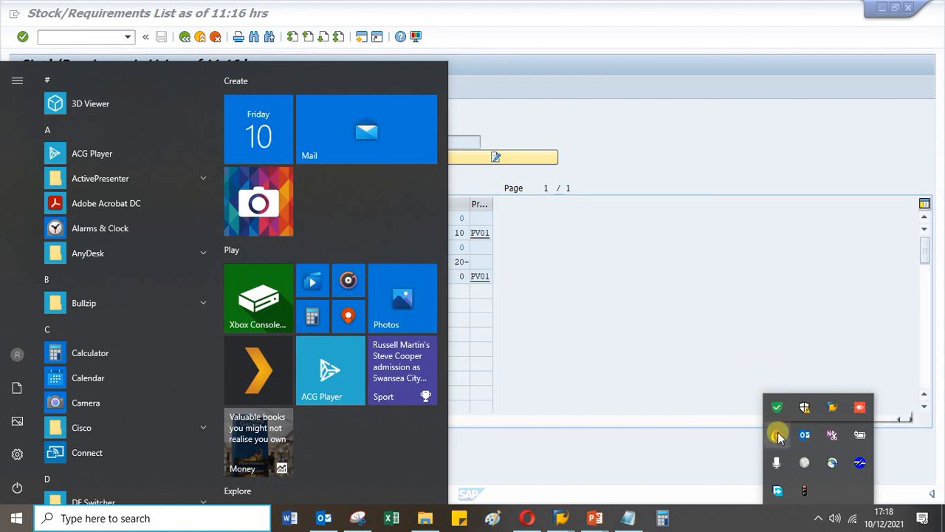
click(778, 436)
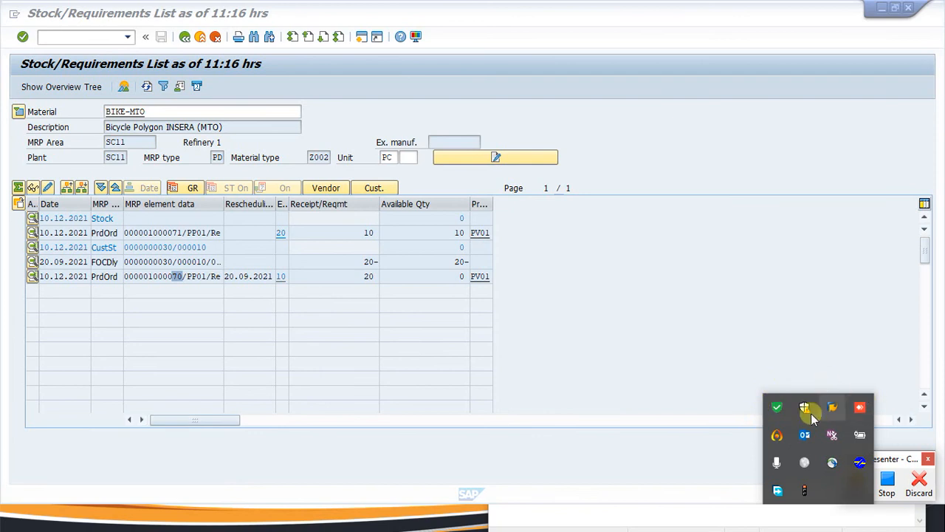